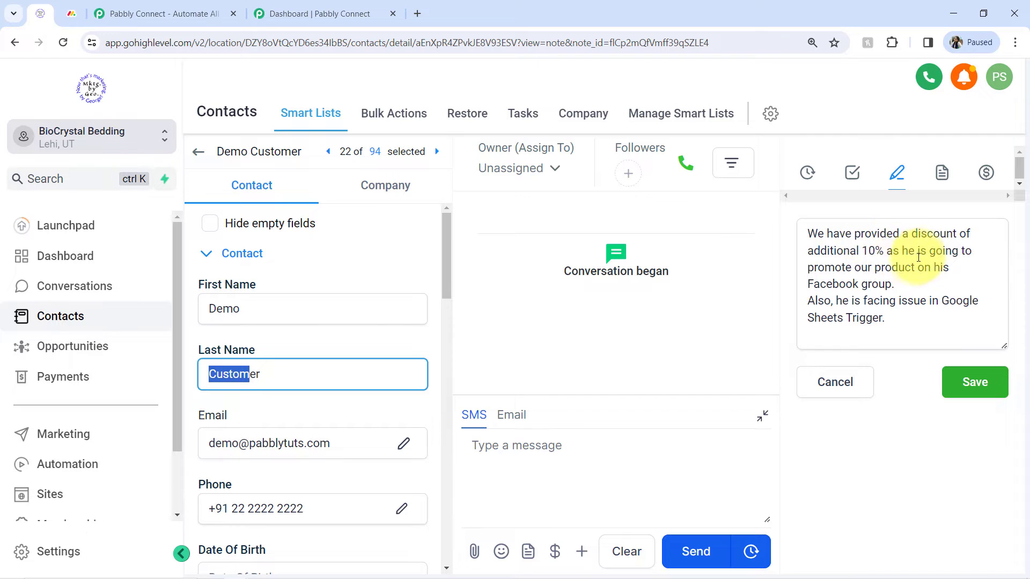
Read through the note text written on the Demo Customer contact, highlighting its parts.
{"action": "left_click_drag", "start_coordinate": [918, 252], "coordinate": [906, 291]}
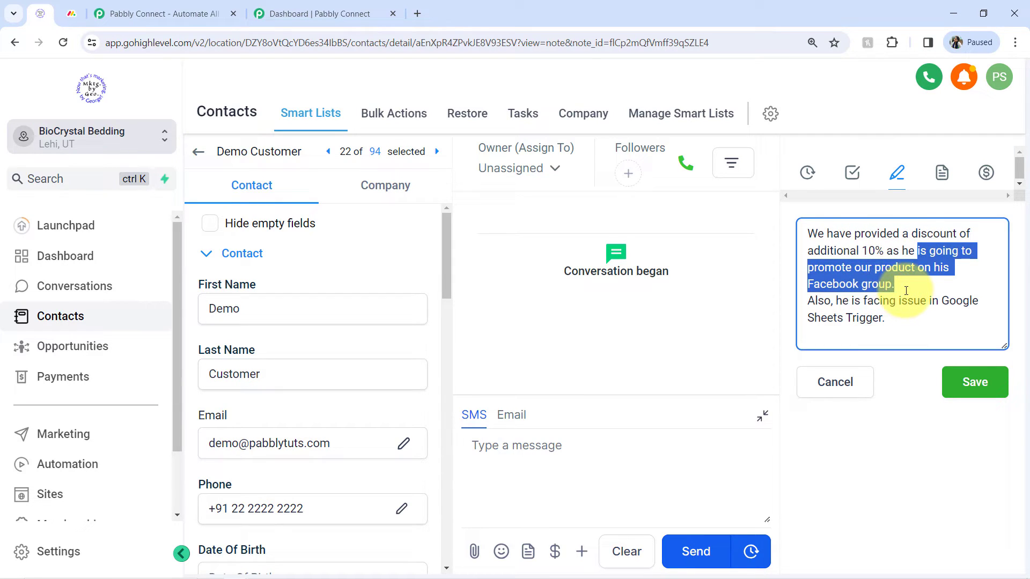
{"action": "left_click", "coordinate": [888, 239]}
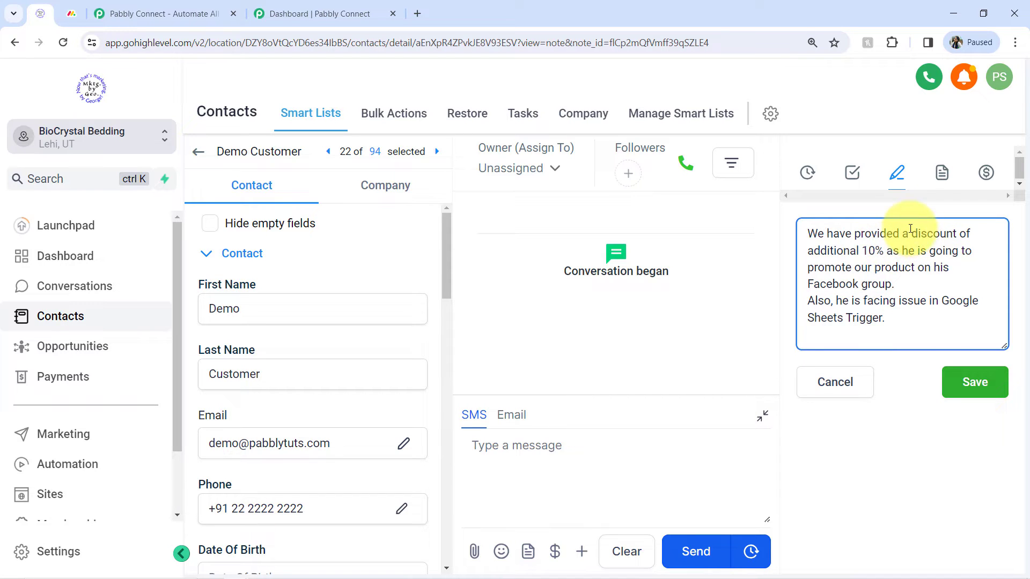
{"action": "left_click_drag", "start_coordinate": [909, 230], "coordinate": [880, 250]}
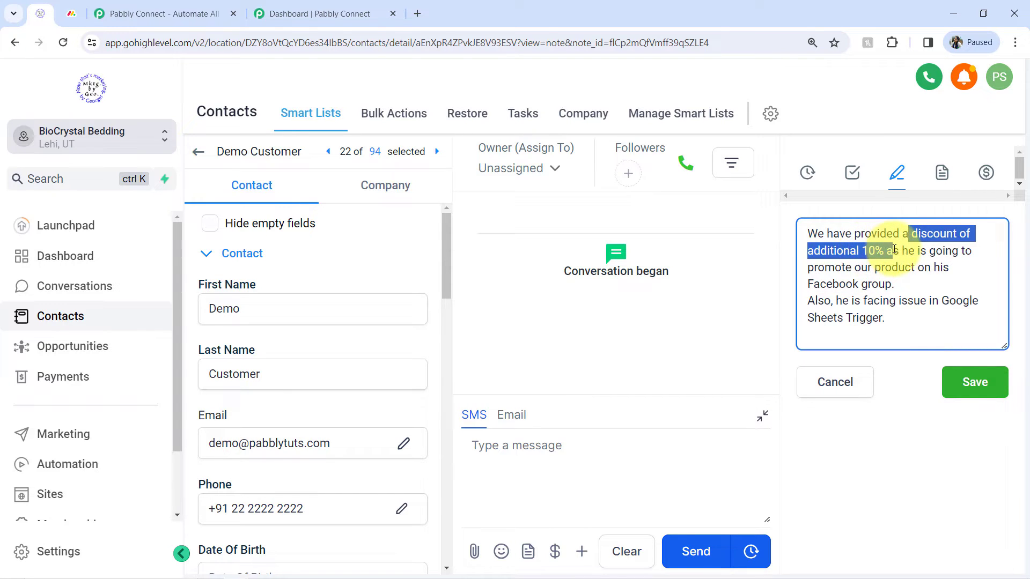
{"action": "left_click_drag", "start_coordinate": [843, 301], "coordinate": [893, 320]}
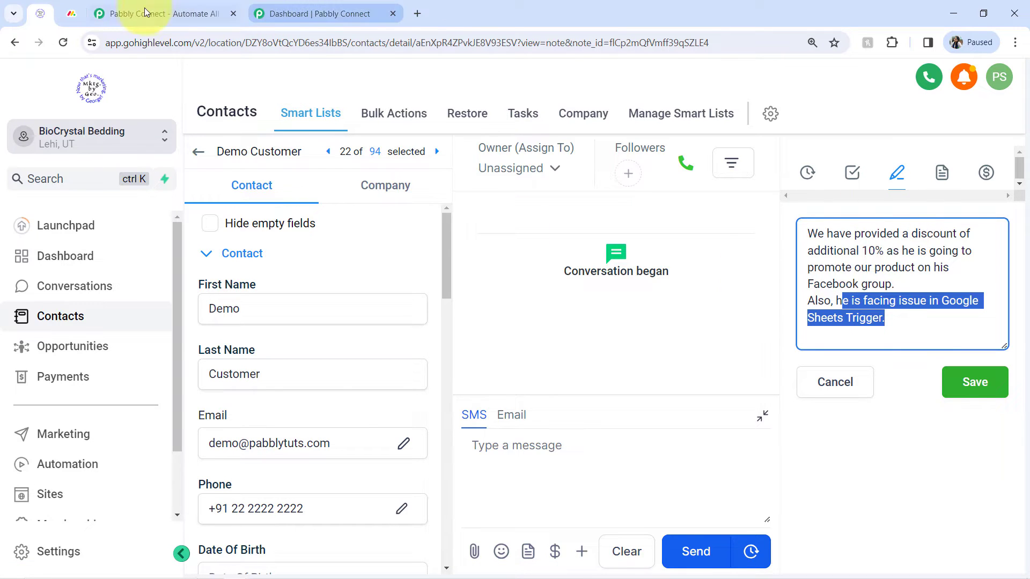
Look over the monday.com Clients board and the Pabbly Connect pages open in the other tabs.
{"action": "left_click", "coordinate": [72, 14]}
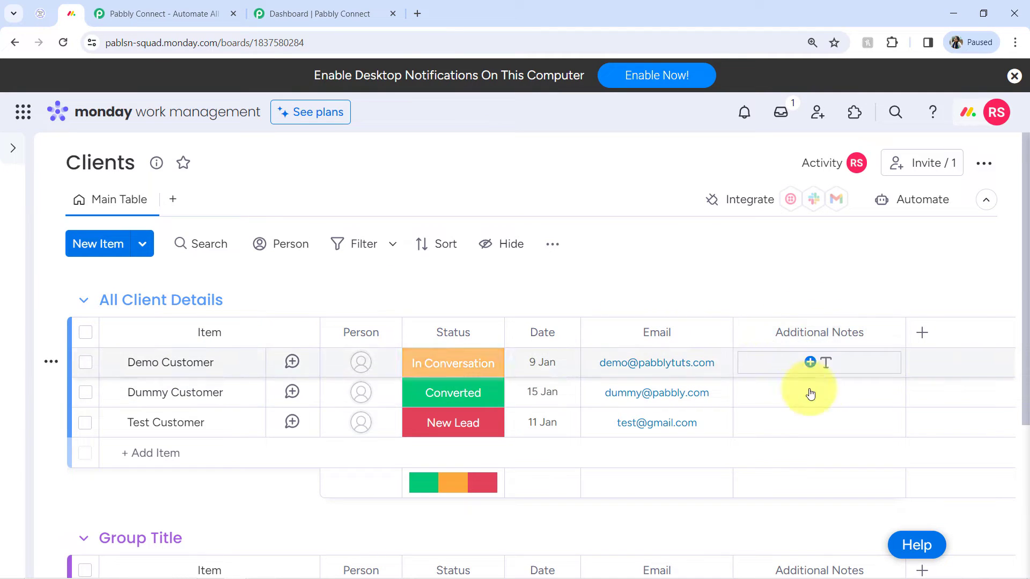
{"action": "left_click", "coordinate": [40, 13]}
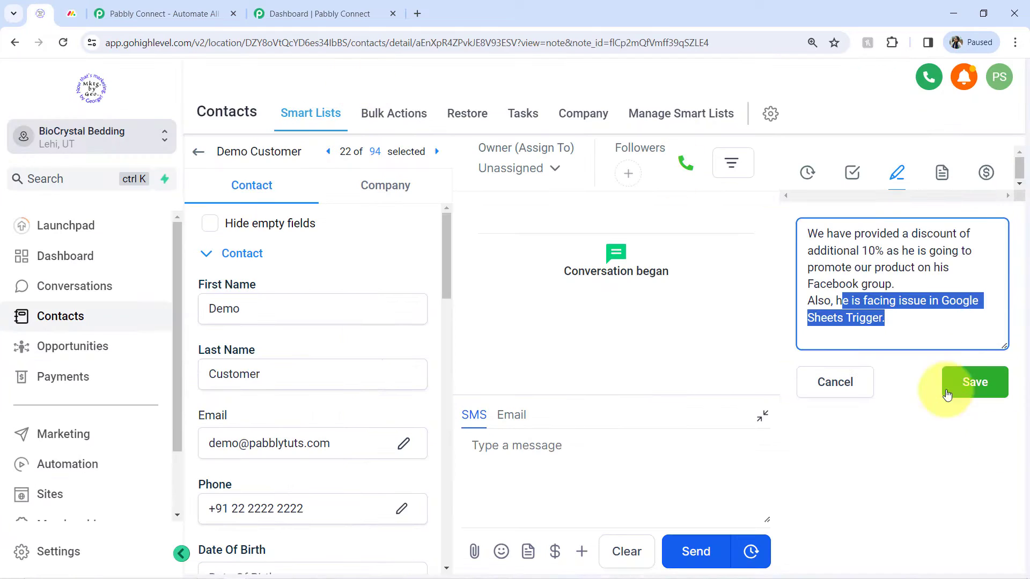
{"action": "left_click", "coordinate": [71, 12]}
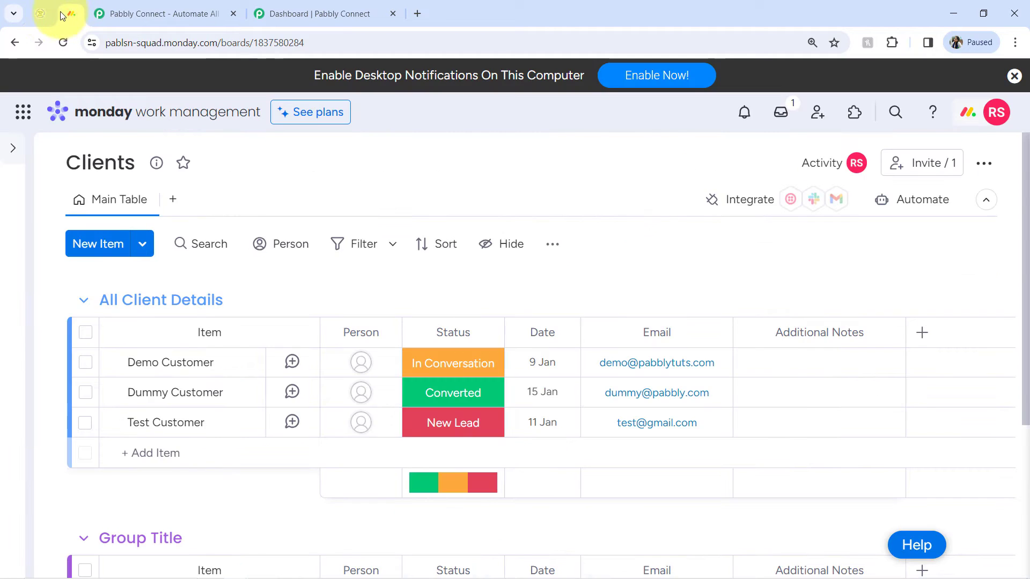
{"action": "left_click", "coordinate": [53, 15]}
{"action": "left_click", "coordinate": [68, 17]}
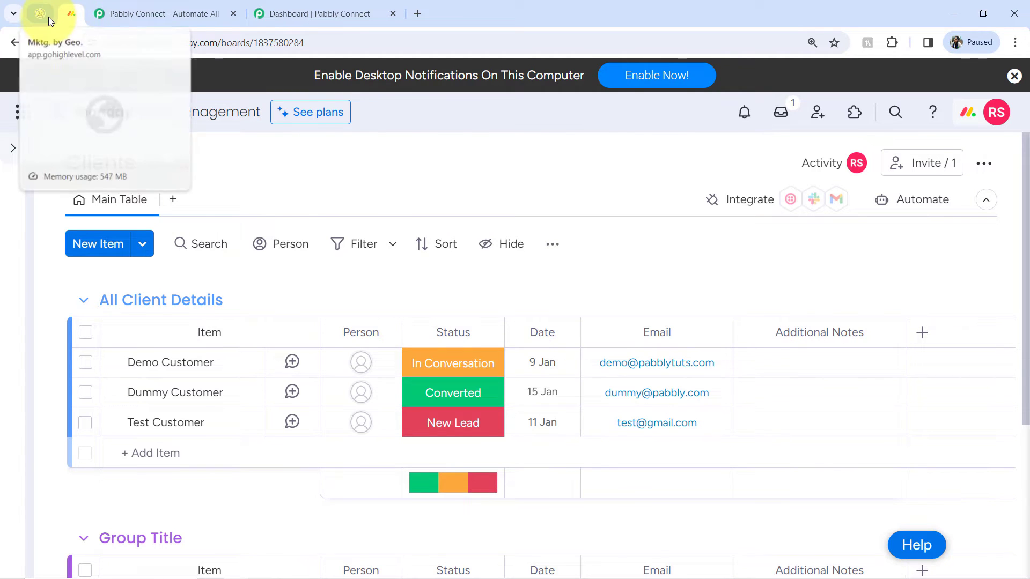
{"action": "left_click", "coordinate": [48, 17]}
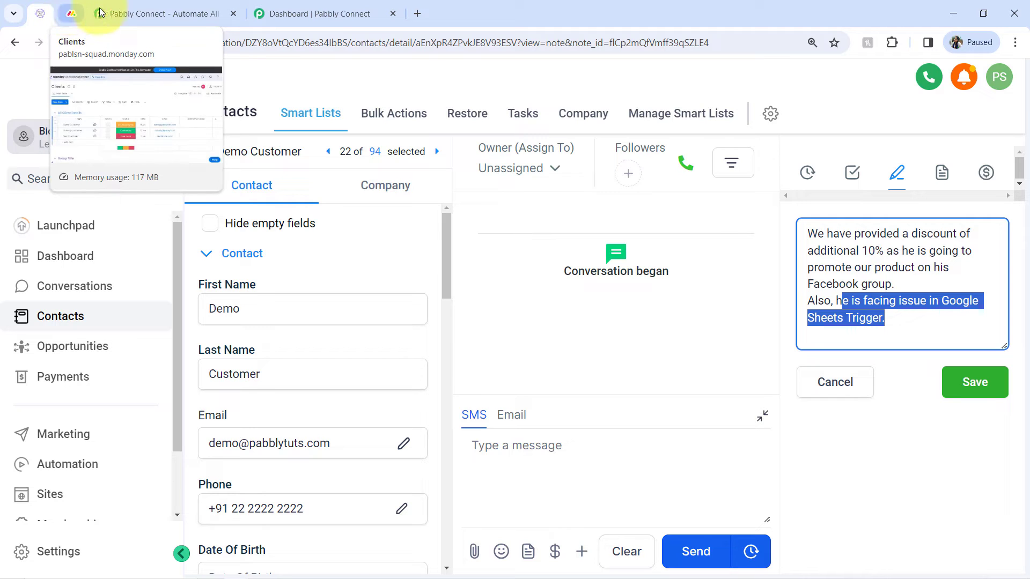
{"action": "left_click", "coordinate": [118, 8]}
{"action": "left_click_drag", "start_coordinate": [134, 43], "coordinate": [250, 45]}
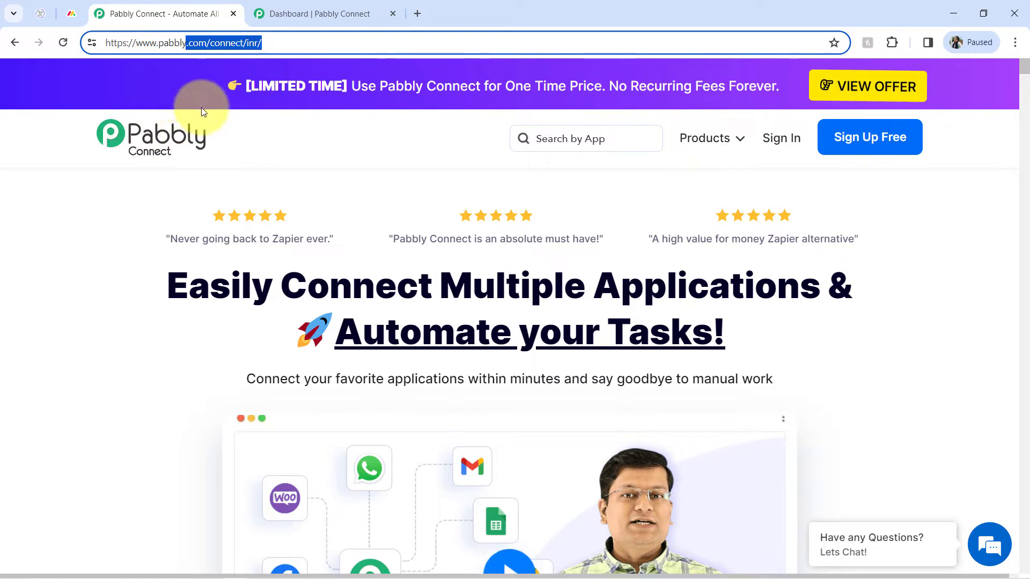
{"action": "left_click_drag", "start_coordinate": [190, 285], "coordinate": [646, 365]}
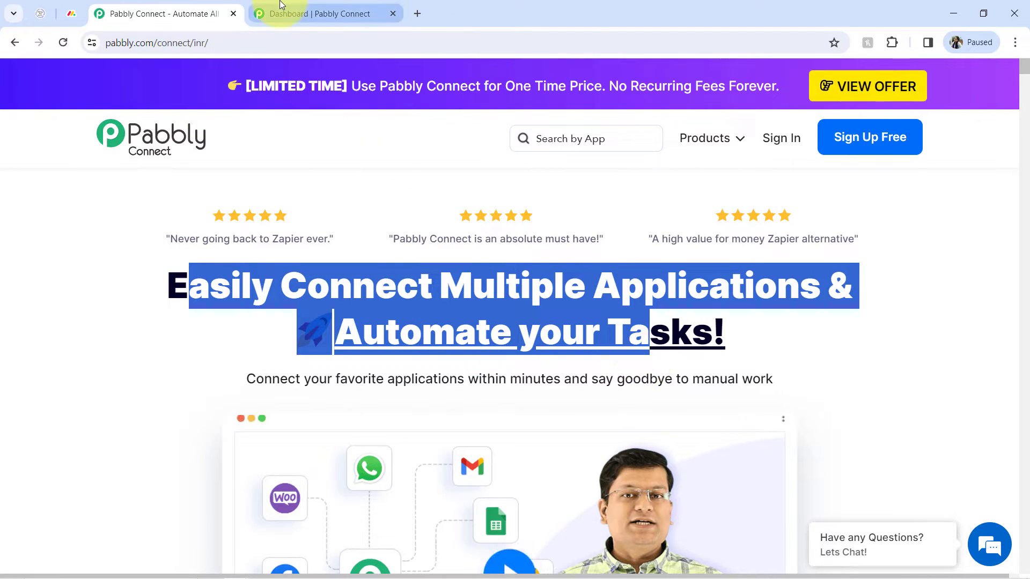
{"action": "left_click", "coordinate": [288, 12]}
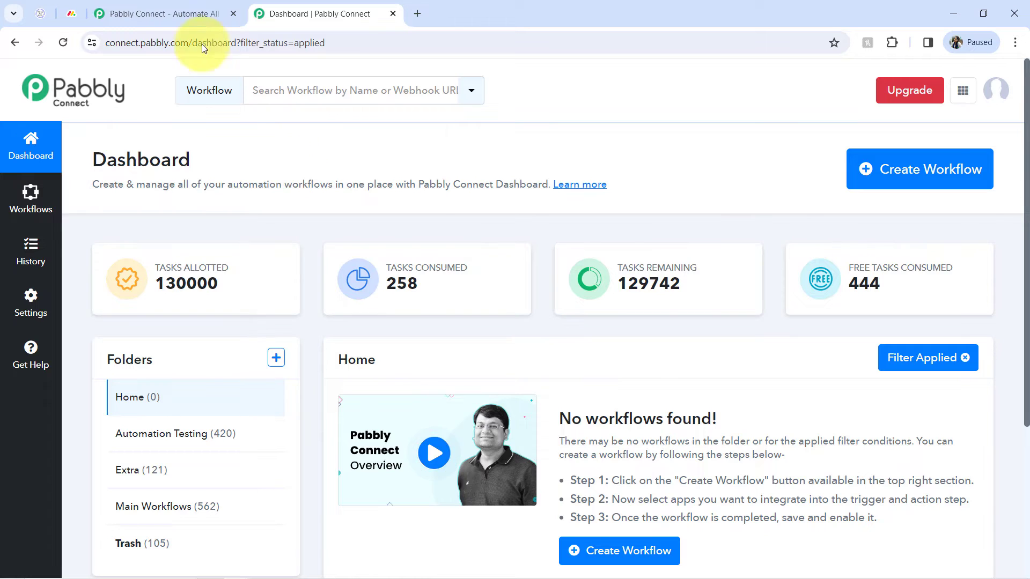
{"action": "left_click", "coordinate": [188, 22]}
{"action": "left_click", "coordinate": [239, 282]}
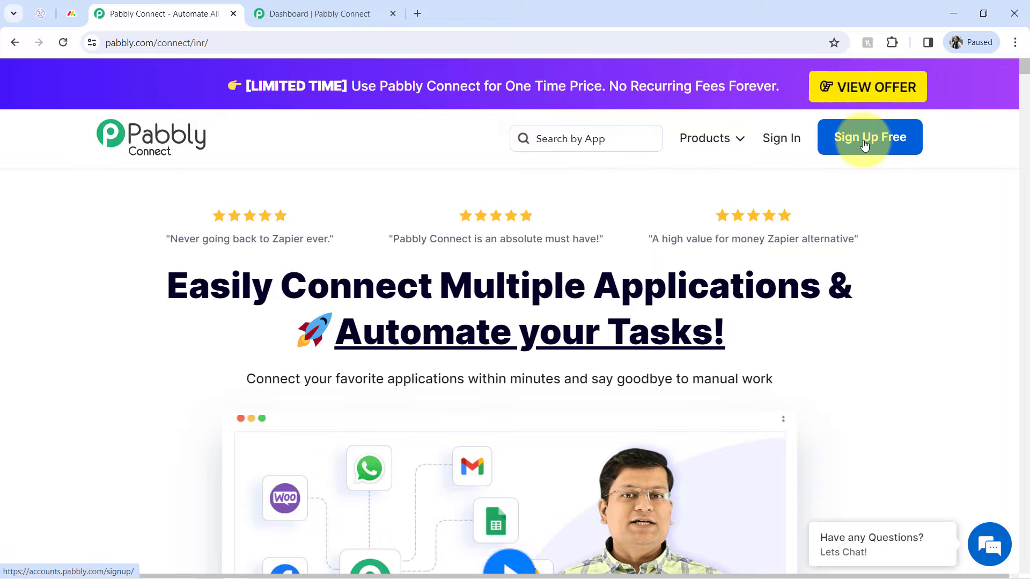
{"action": "left_click", "coordinate": [42, 14]}
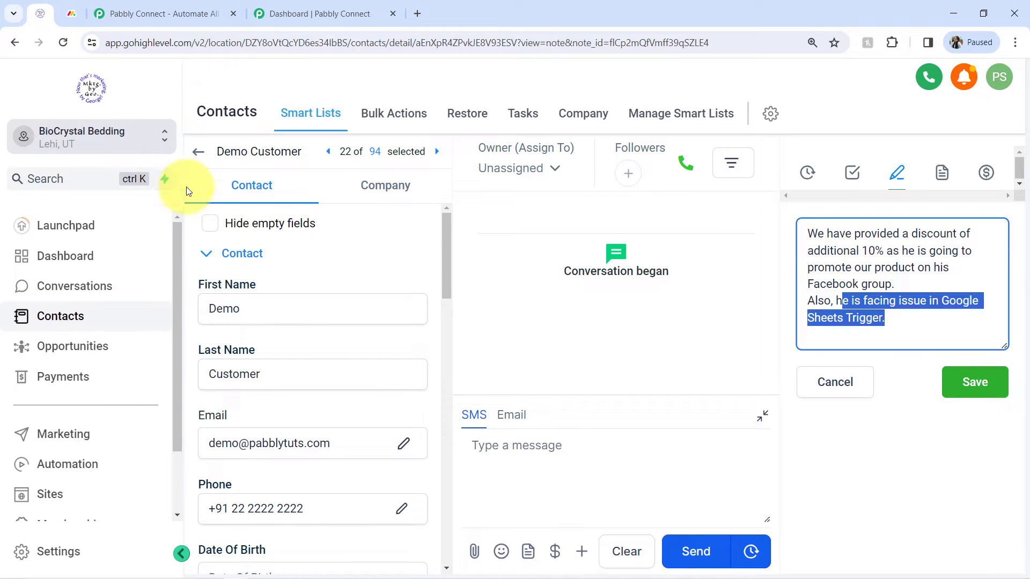
Create a workflow named "When Note is Added to GoHighLevel Contact -> Update Monday.com Item" in the Main Workflows folder.
{"action": "key", "text": "ctrl+shift+Tab"}
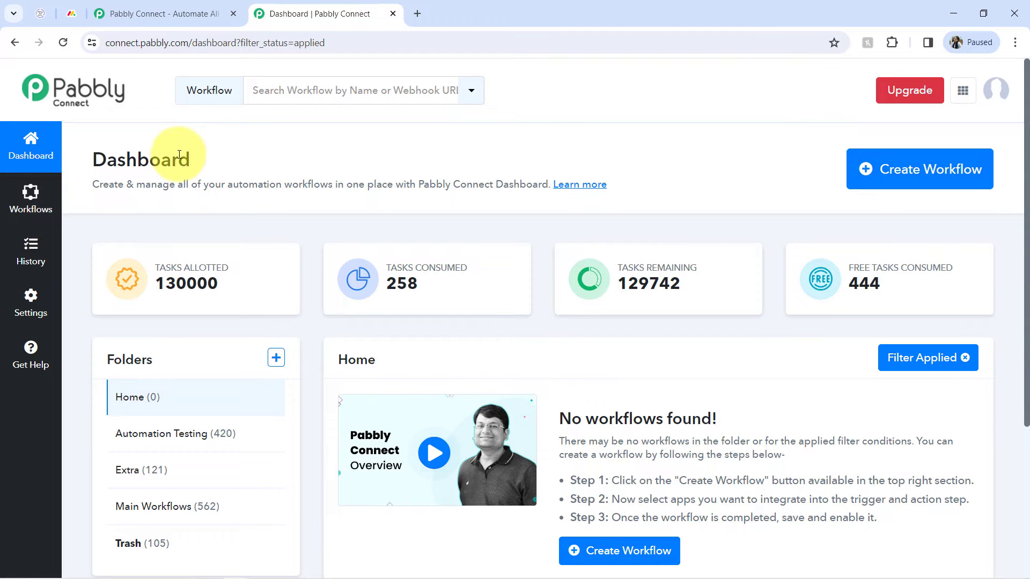
{"action": "double_click", "coordinate": [150, 148]}
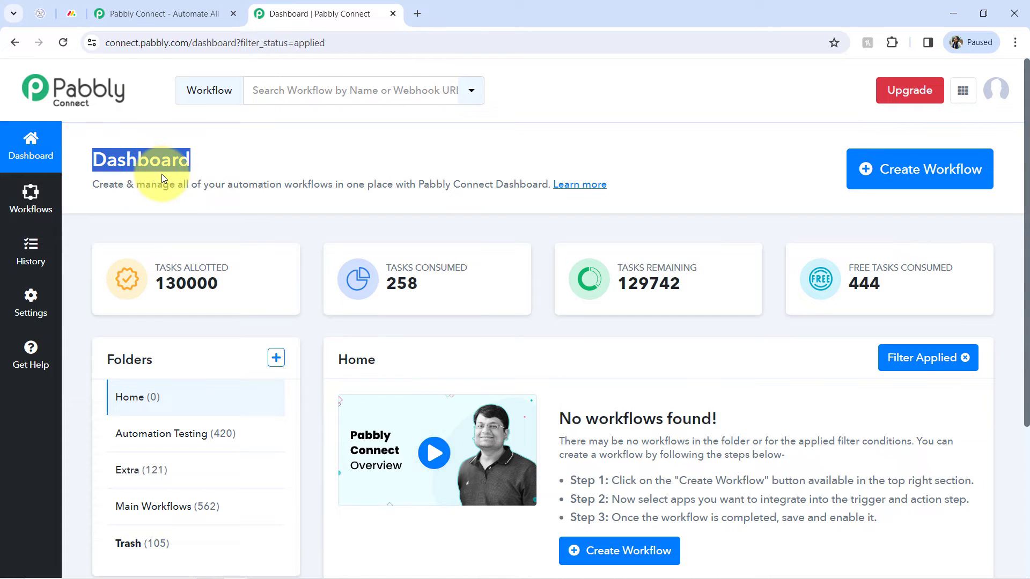
{"action": "left_click", "coordinate": [931, 169]}
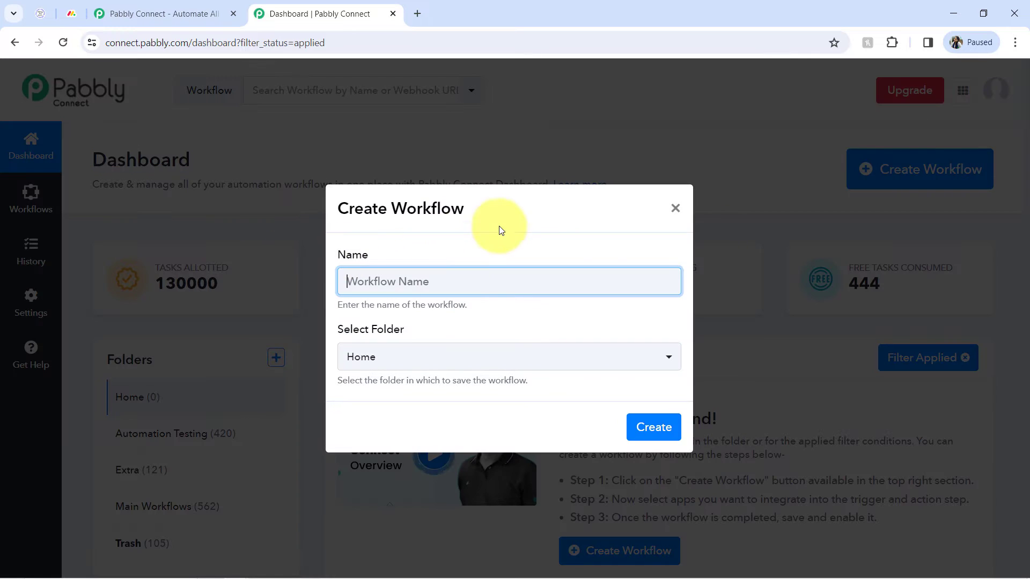
{"action": "type", "text": "When Note is Added to GoHighLevel Contact -> Update Monday.com Item"}
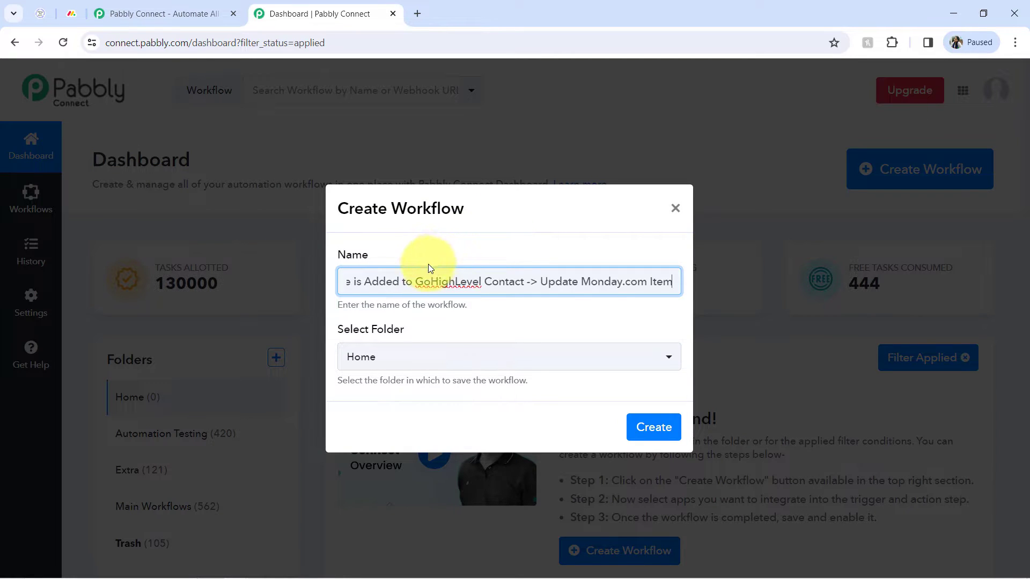
{"action": "left_click_drag", "start_coordinate": [440, 281], "coordinate": [277, 295]}
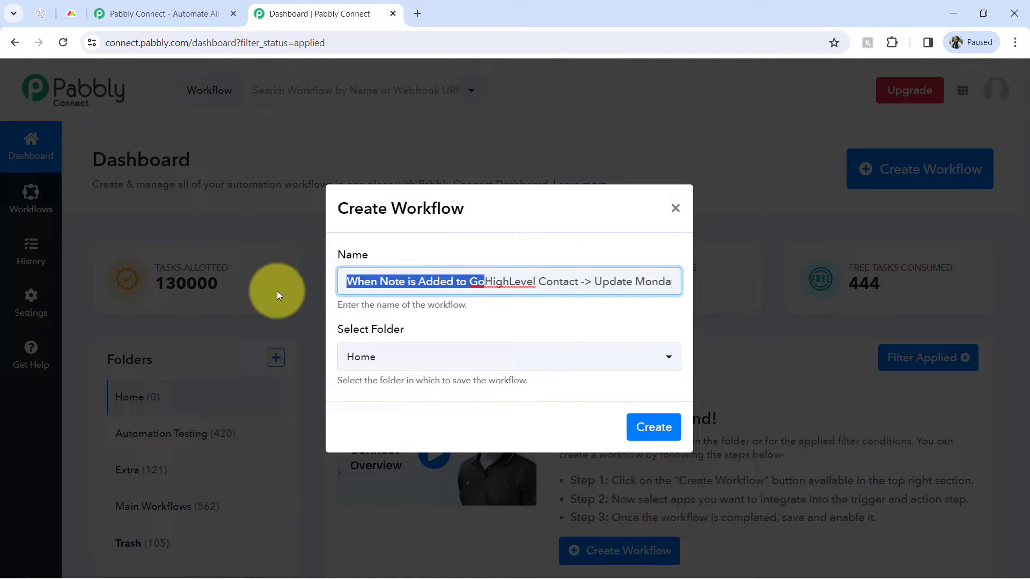
{"action": "left_click", "coordinate": [383, 276]}
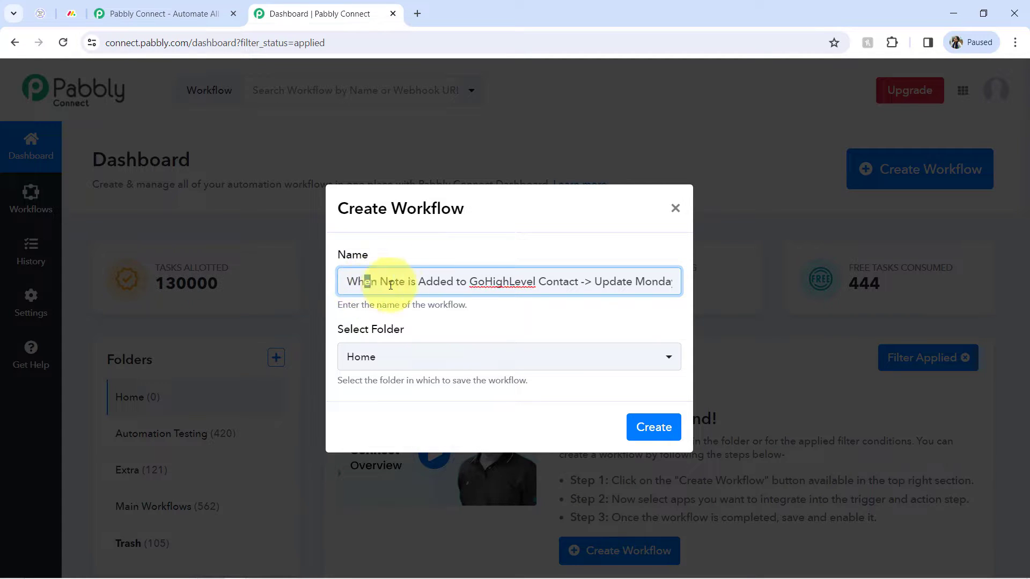
{"action": "left_click_drag", "start_coordinate": [364, 283], "coordinate": [734, 282]}
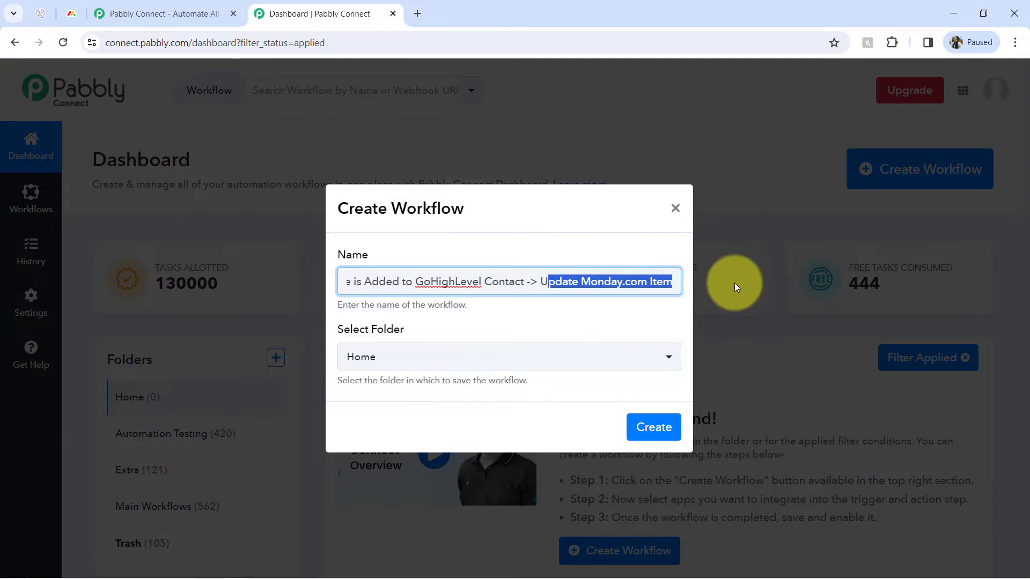
{"action": "left_click", "coordinate": [646, 276]}
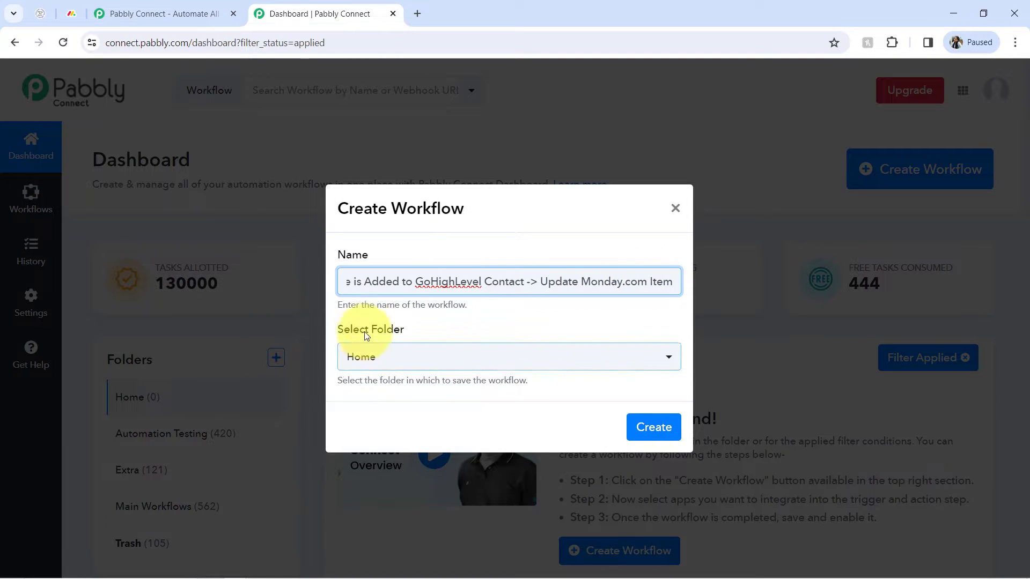
{"action": "left_click", "coordinate": [398, 359]}
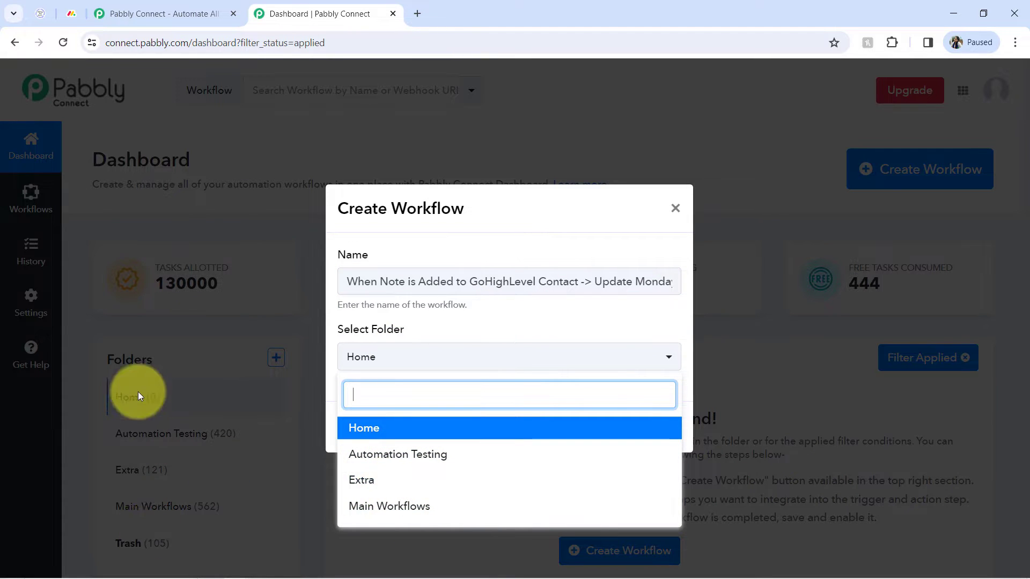
{"action": "left_click", "coordinate": [395, 514]}
{"action": "left_click", "coordinate": [642, 428]}
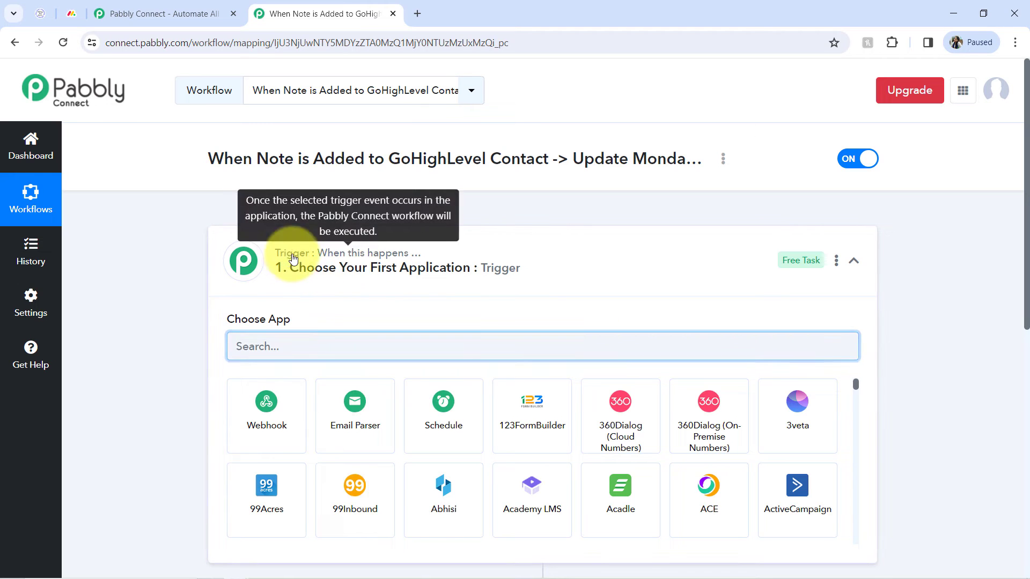
Open the trigger step and choose LeadConnector V2 as the trigger application.
{"action": "left_click", "coordinate": [294, 268]}
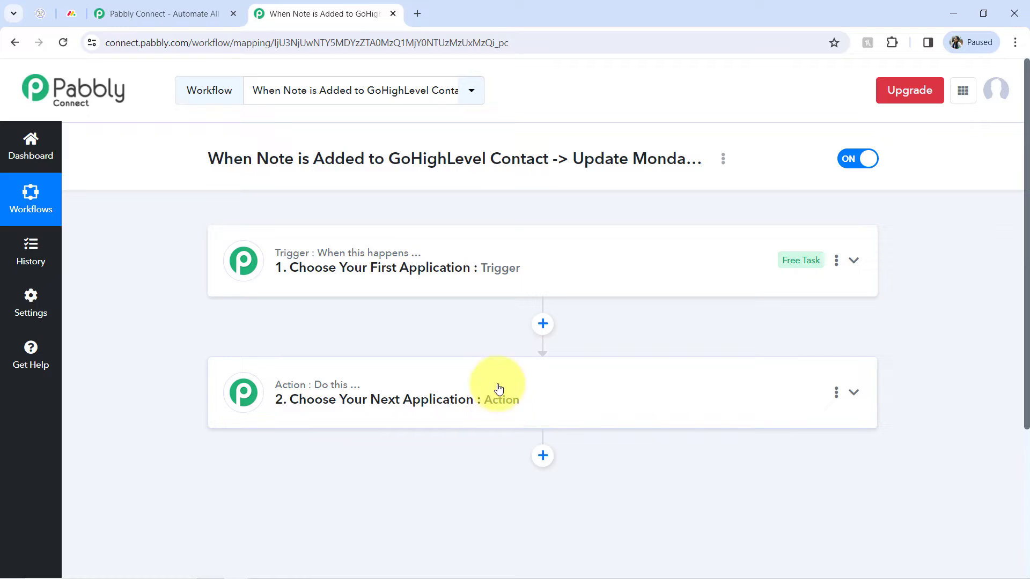
{"action": "left_click", "coordinate": [445, 266]}
{"action": "triple_click", "coordinate": [392, 170]}
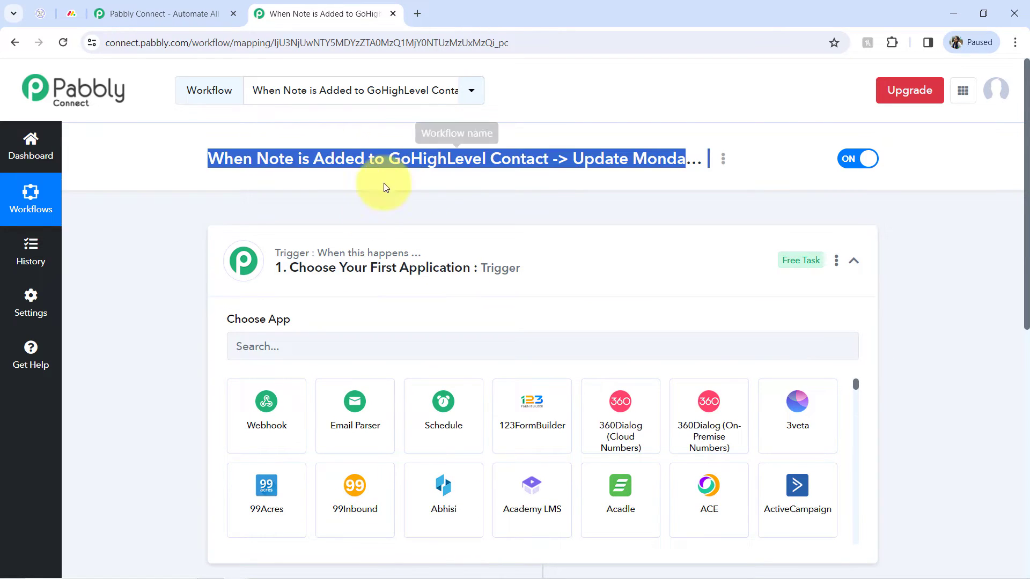
{"action": "left_click", "coordinate": [276, 351]}
{"action": "left_click", "coordinate": [35, 12]}
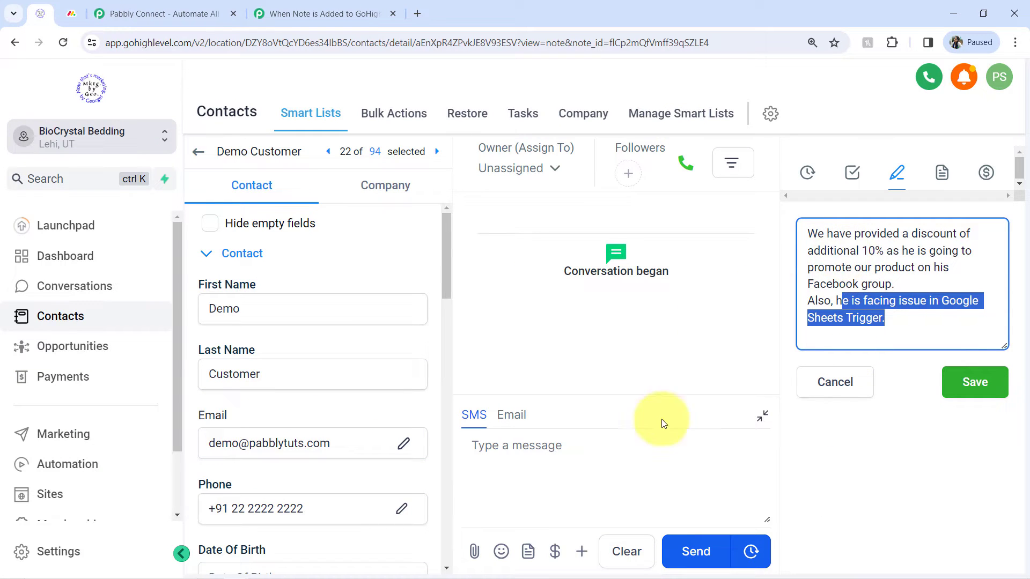
{"action": "left_click", "coordinate": [293, 11]}
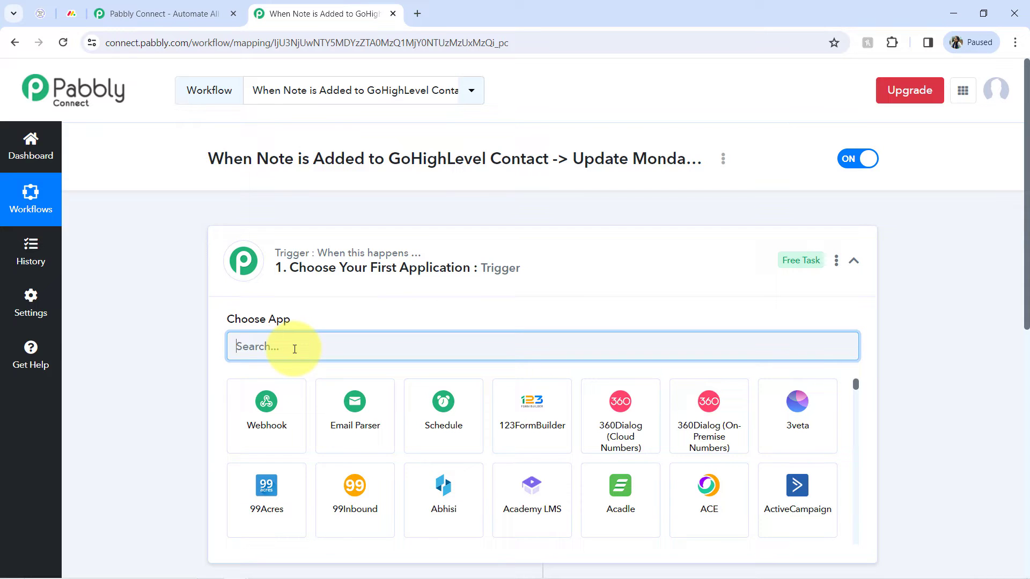
{"action": "type", "text": "hug"}
{"action": "key", "text": "BackSpace"}
{"action": "key", "text": "BackSpace"}
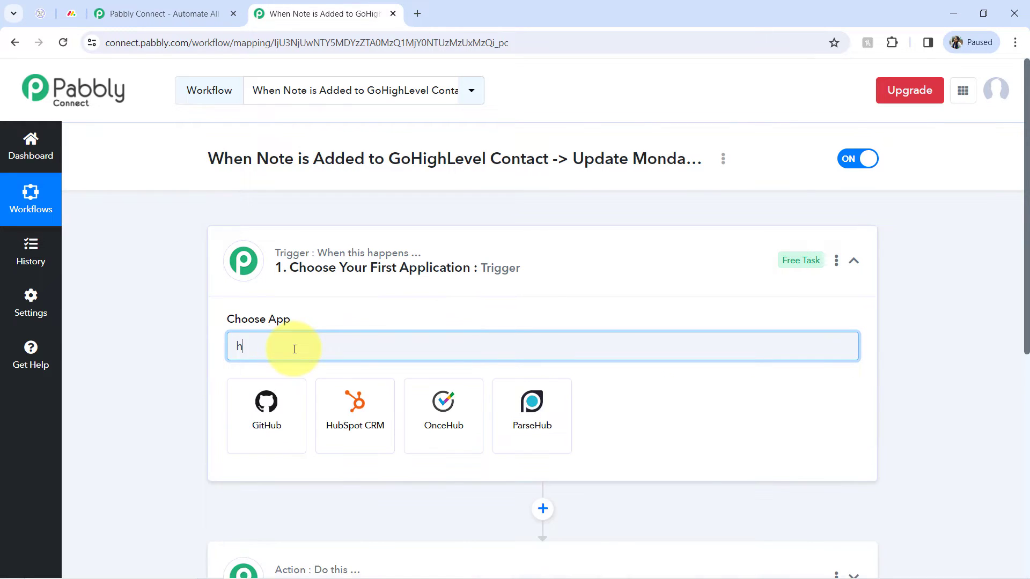
{"action": "type", "text": "igh"}
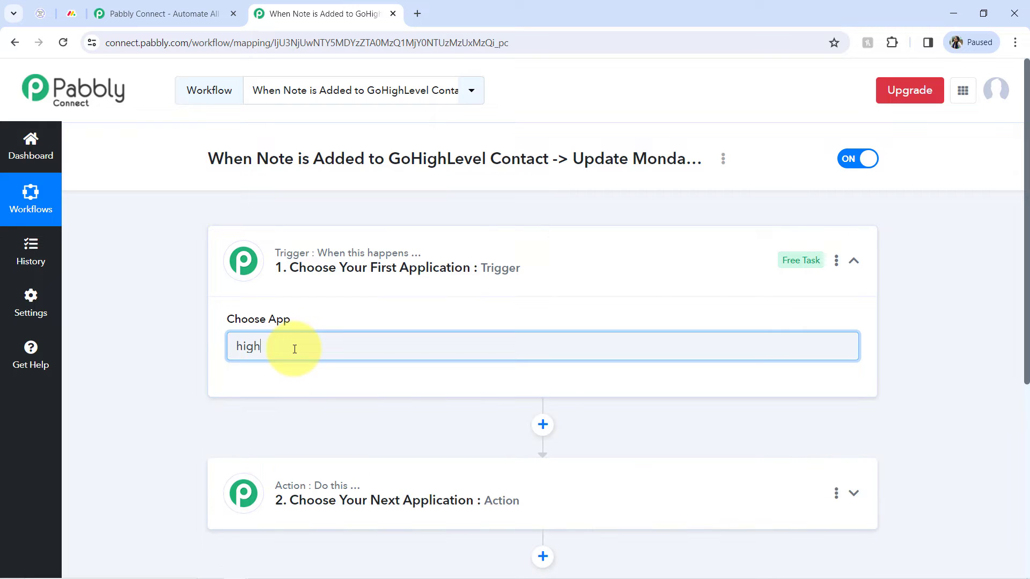
{"action": "key", "text": "BackSpace"}
{"action": "key", "text": "BackSpace"}
{"action": "key", "text": "BackSpace"}
{"action": "key", "text": "BackSpace"}
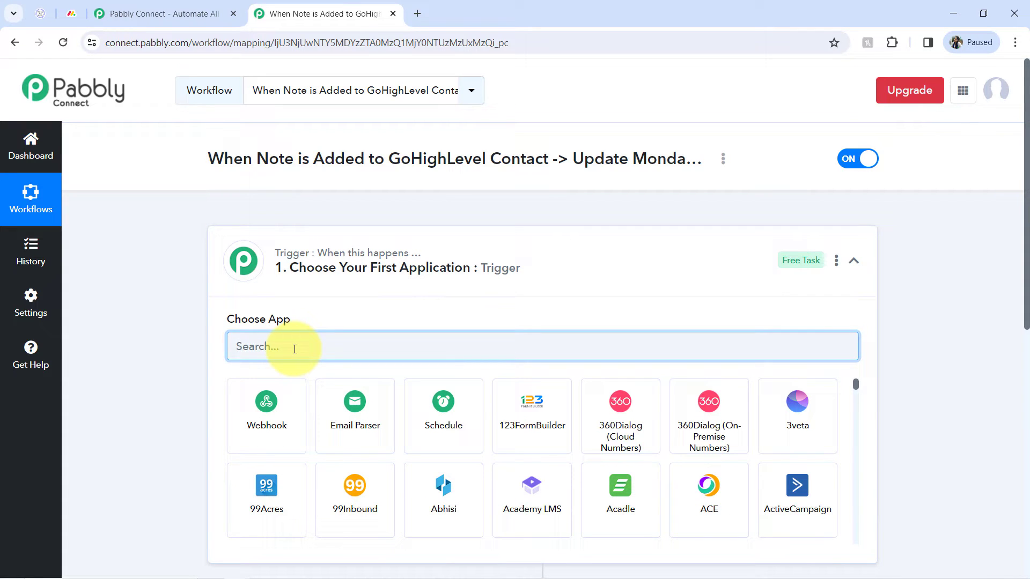
{"action": "type", "text": "leadconn"}
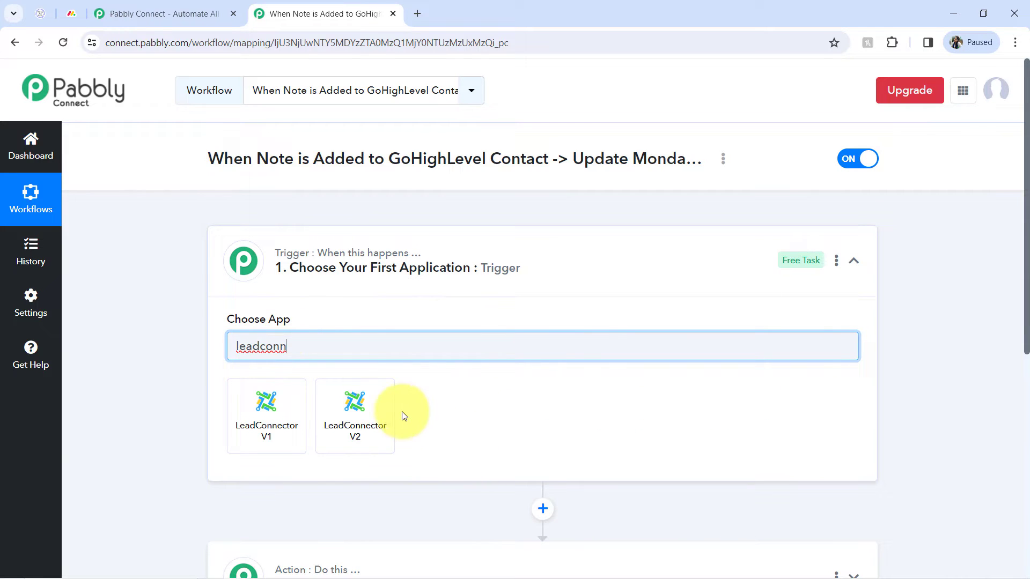
{"action": "left_click", "coordinate": [369, 412]}
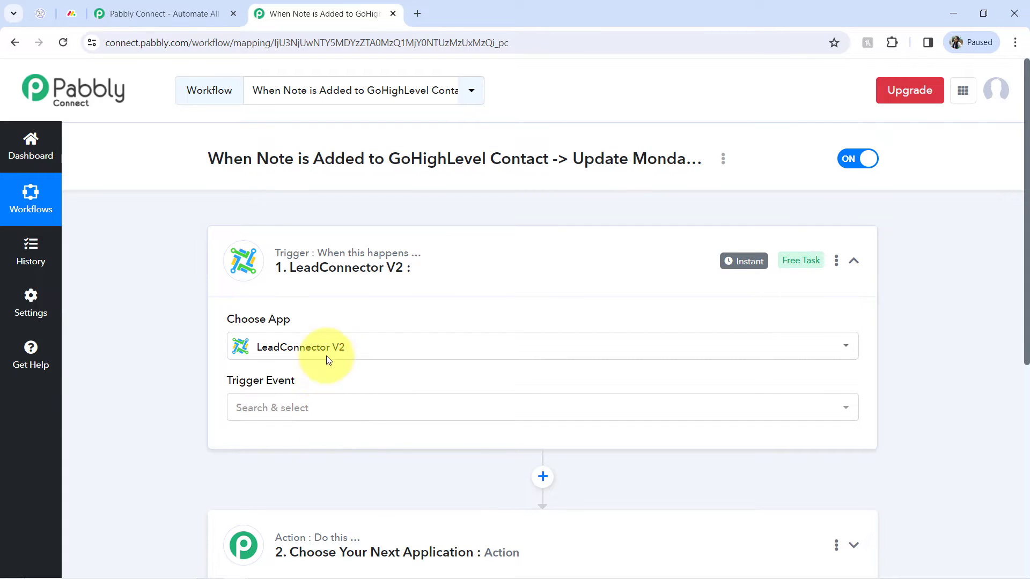
Set the trigger event to Note Added.
{"action": "left_click", "coordinate": [264, 403]}
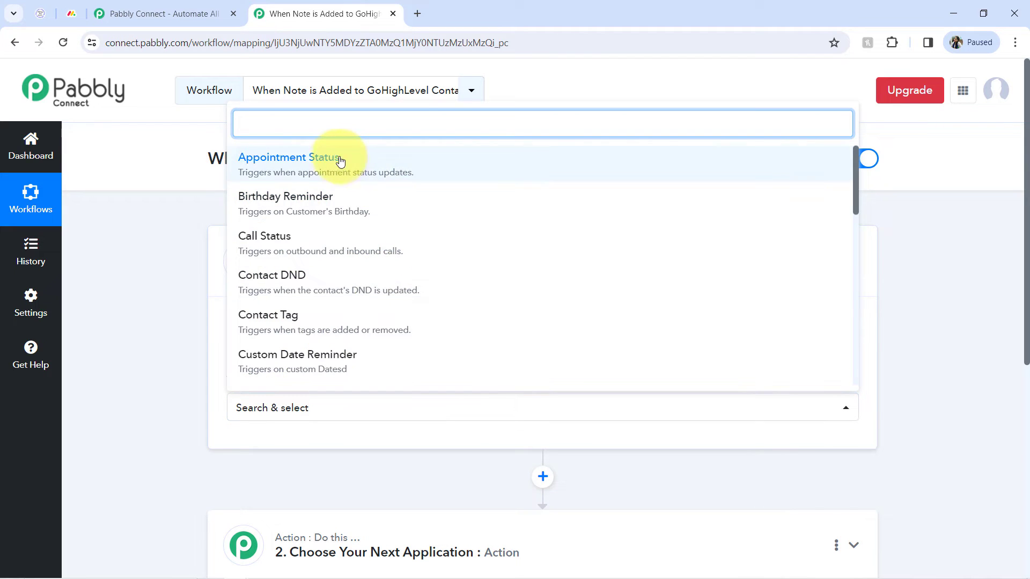
{"action": "type", "text": "not"}
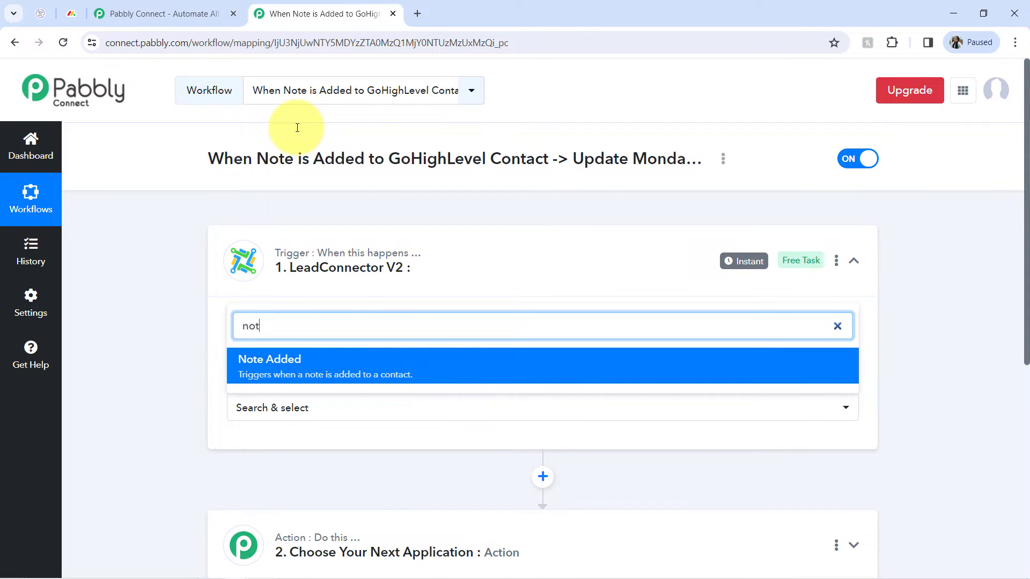
{"action": "left_click", "coordinate": [302, 368]}
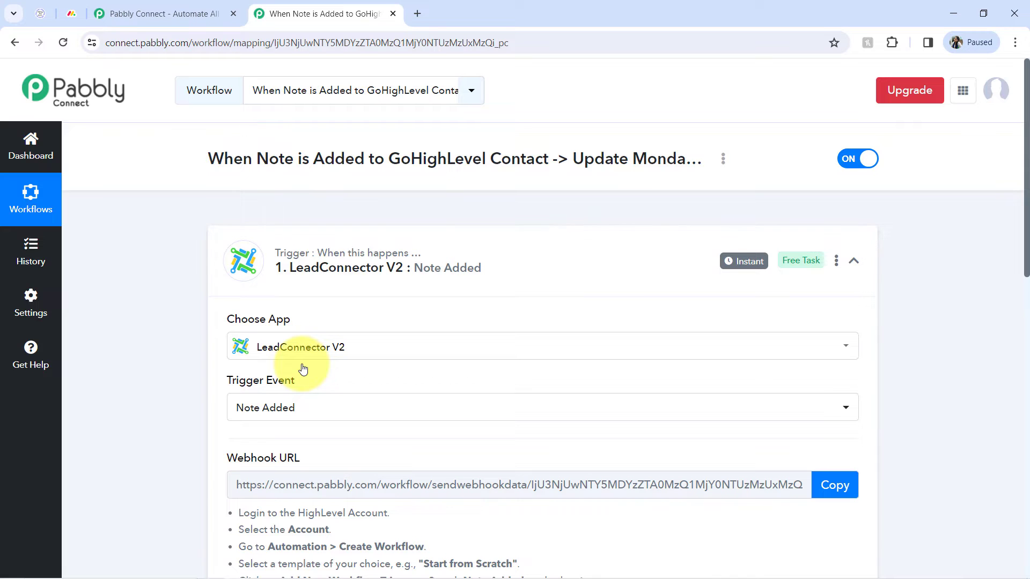
Copy the trigger's webhook URL so the trigger starts waiting for a webhook response.
{"action": "left_click_drag", "start_coordinate": [1026, 266], "coordinate": [984, 393]}
{"action": "left_click_drag", "start_coordinate": [291, 249], "coordinate": [602, 421]}
{"action": "left_click", "coordinate": [481, 332]}
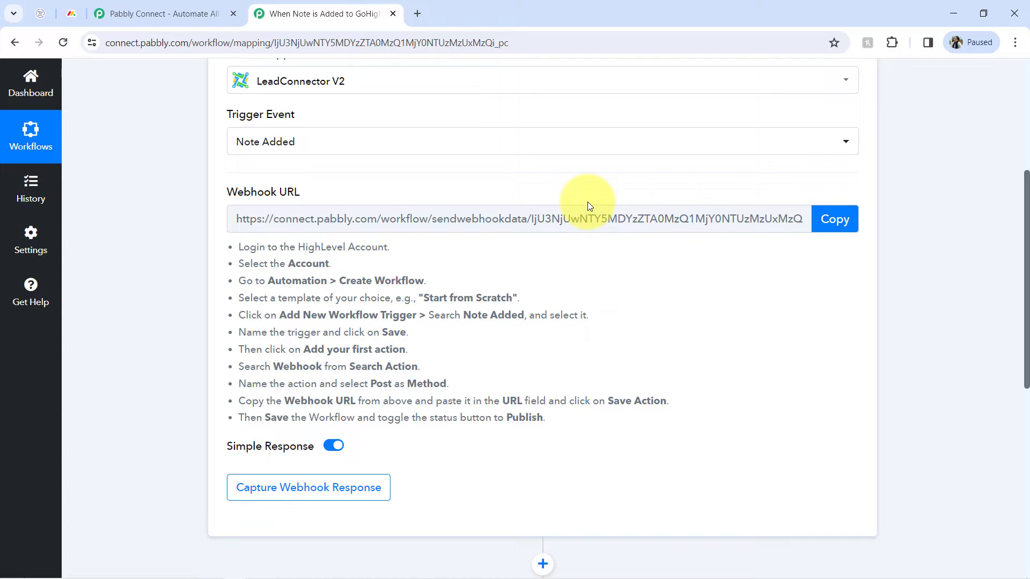
{"action": "left_click", "coordinate": [834, 219]}
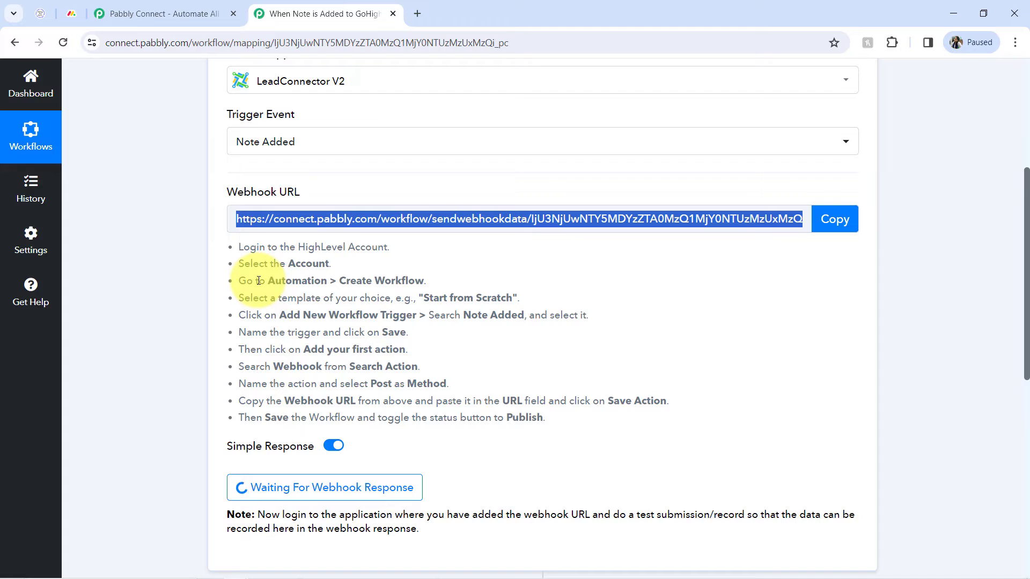
Switch to GoHighLevel and create a new automation workflow starting from scratch.
{"action": "double_click", "coordinate": [279, 282]}
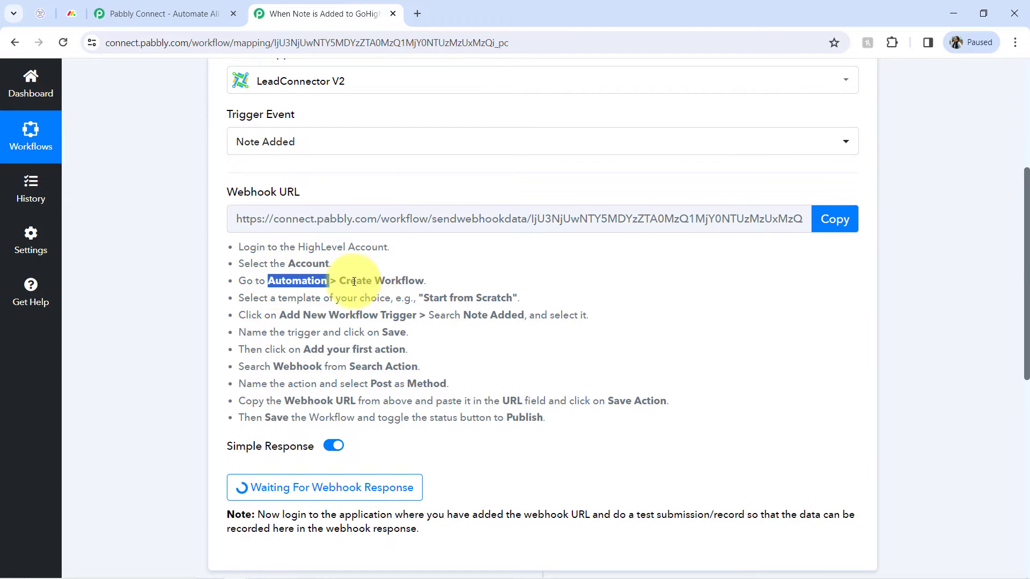
{"action": "left_click_drag", "start_coordinate": [350, 281], "coordinate": [517, 297]}
{"action": "left_click", "coordinate": [47, 16]}
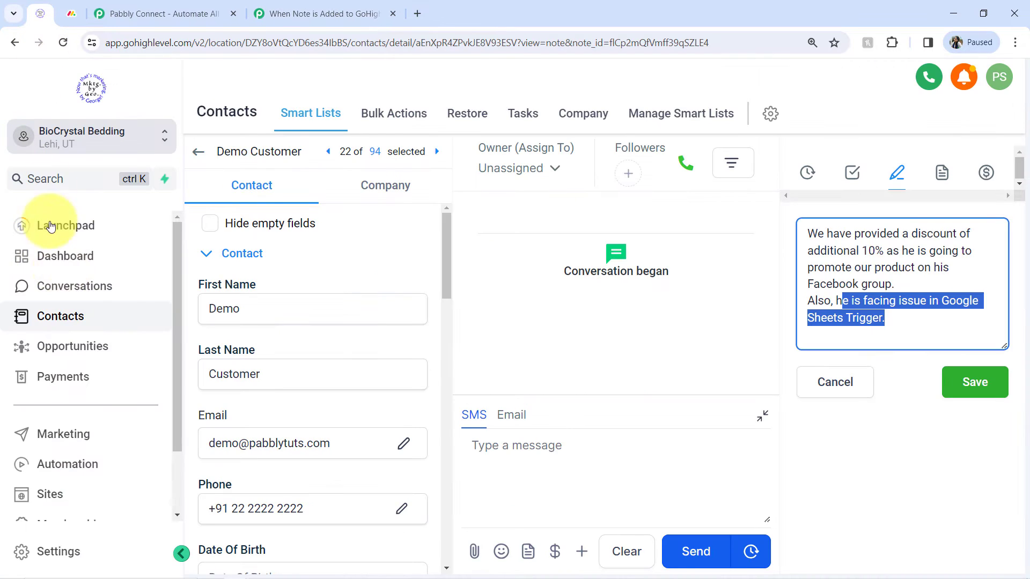
{"action": "left_click", "coordinate": [63, 474]}
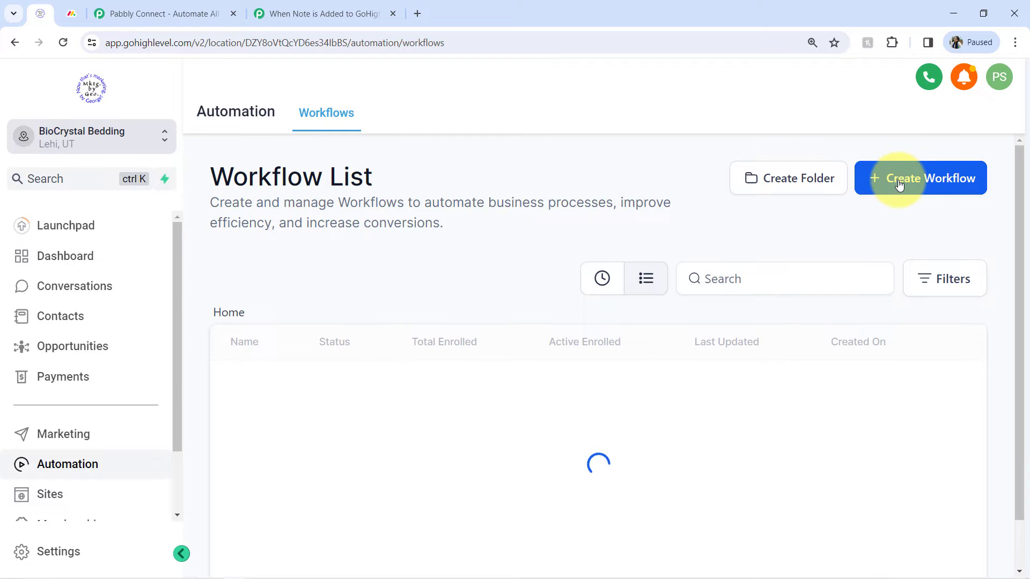
{"action": "left_click", "coordinate": [900, 184]}
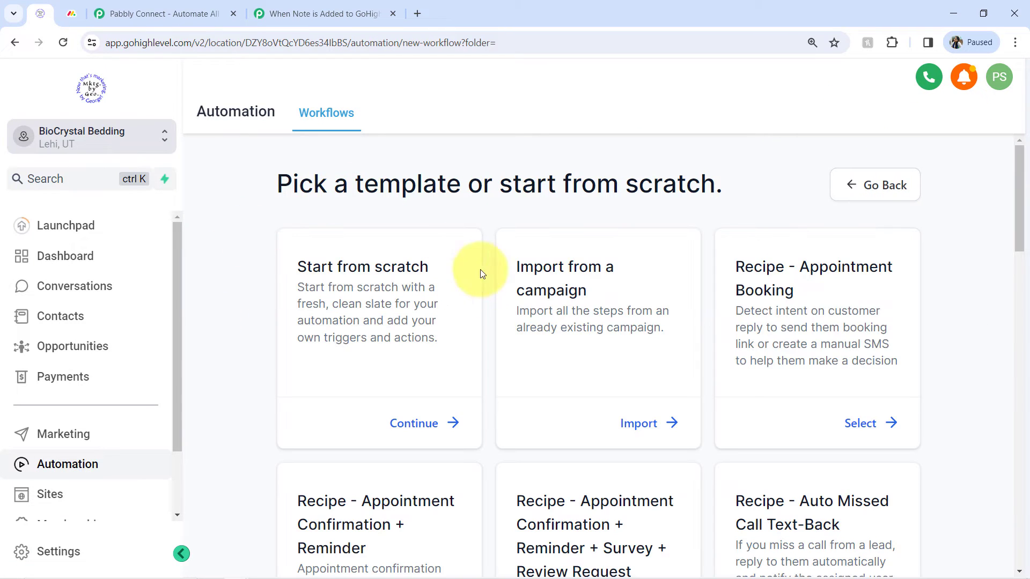
{"action": "left_click", "coordinate": [407, 423]}
Add a Note Added workflow trigger to the new GoHighLevel workflow and save the trigger.
{"action": "left_click", "coordinate": [279, 14]}
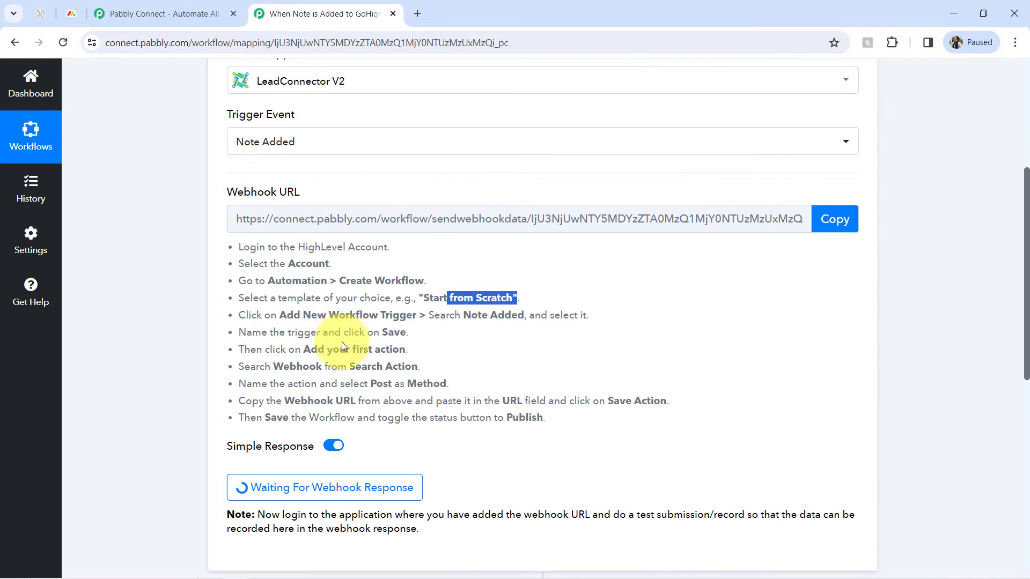
{"action": "left_click_drag", "start_coordinate": [290, 316], "coordinate": [531, 314]}
{"action": "left_click", "coordinate": [36, 10]}
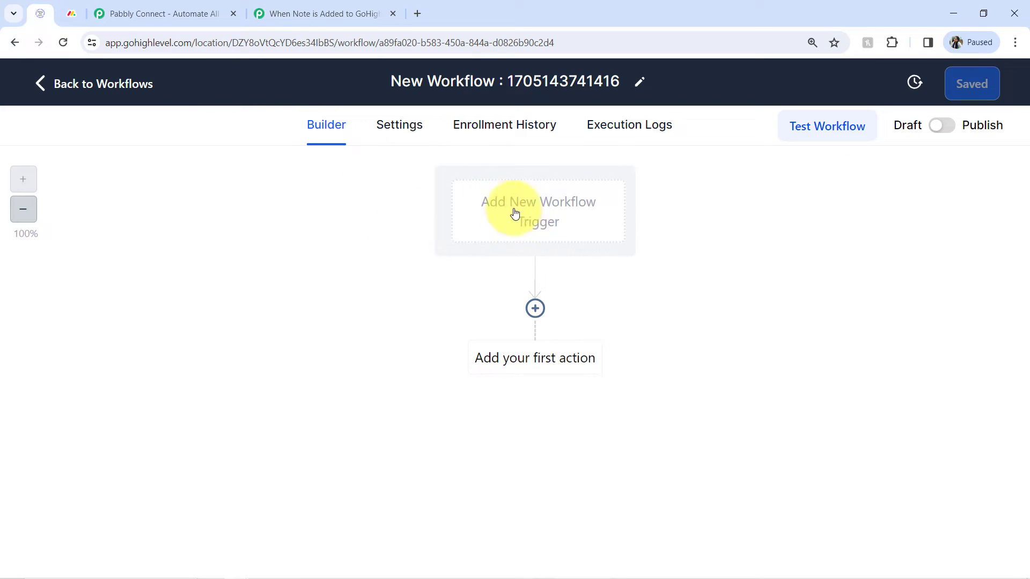
{"action": "left_click", "coordinate": [528, 218]}
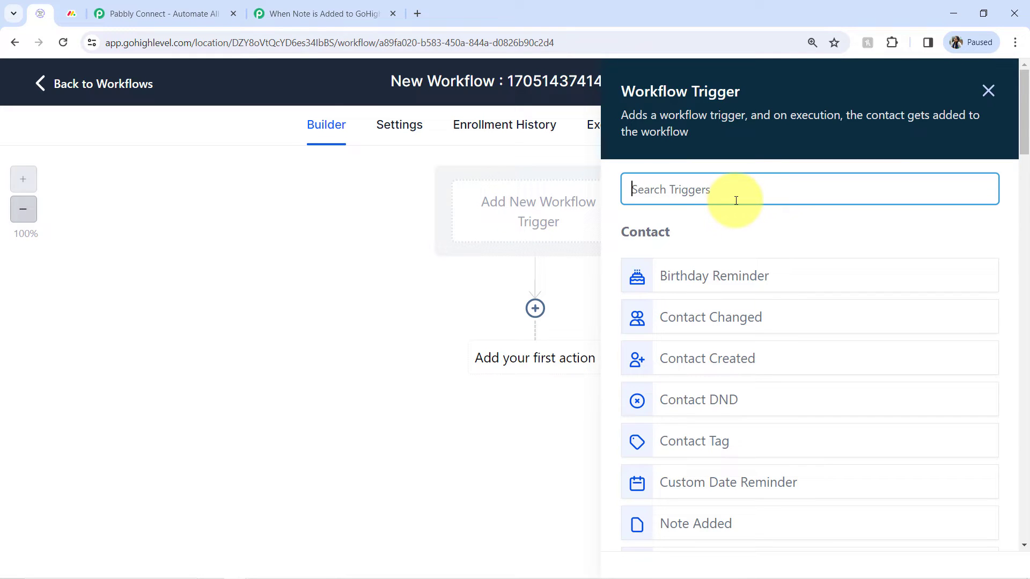
{"action": "type", "text": "not"}
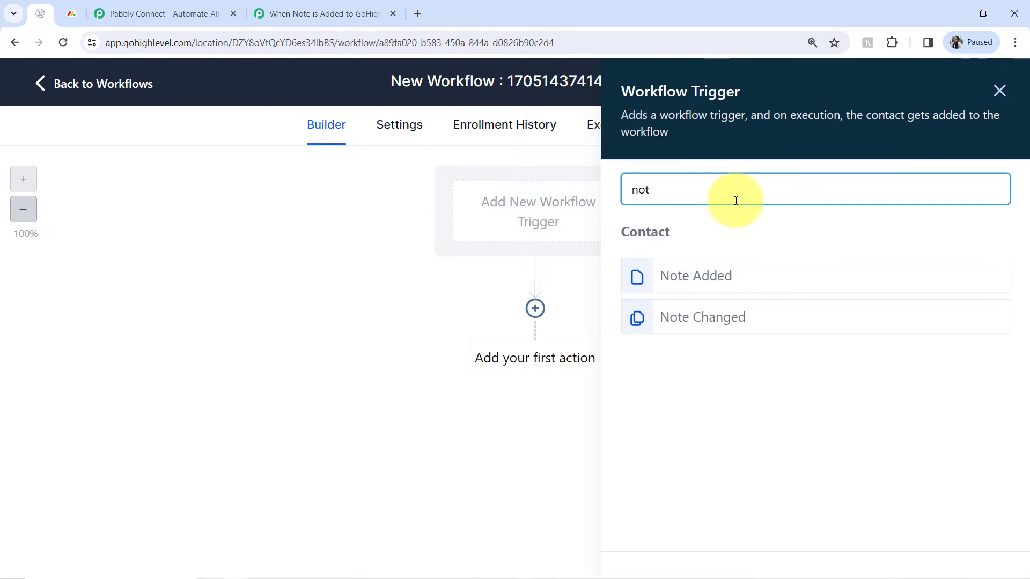
{"action": "left_click", "coordinate": [695, 275]}
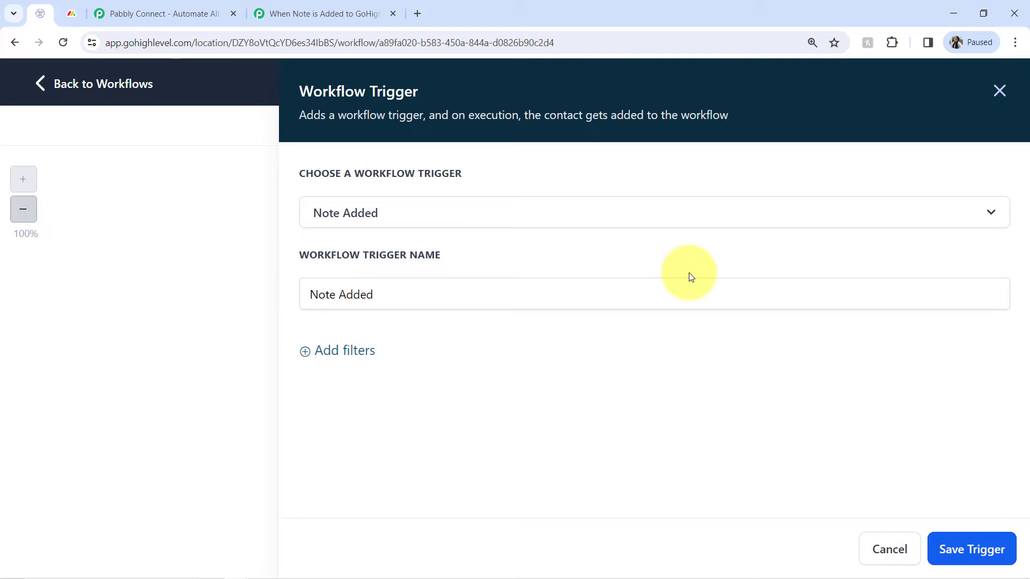
{"action": "left_click", "coordinate": [967, 550]}
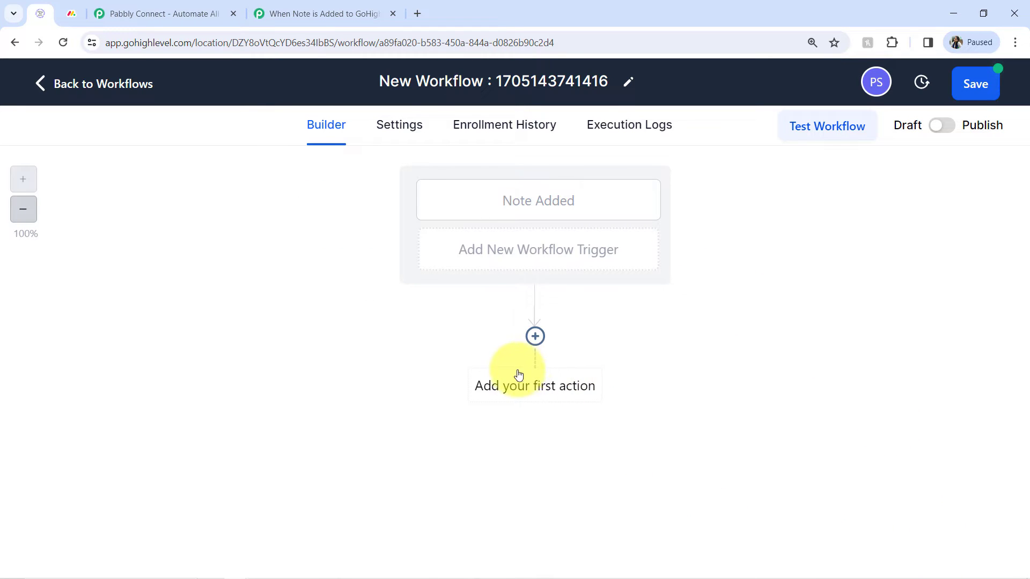
Add a Webhook action as the workflow's first action.
{"action": "left_click", "coordinate": [534, 397]}
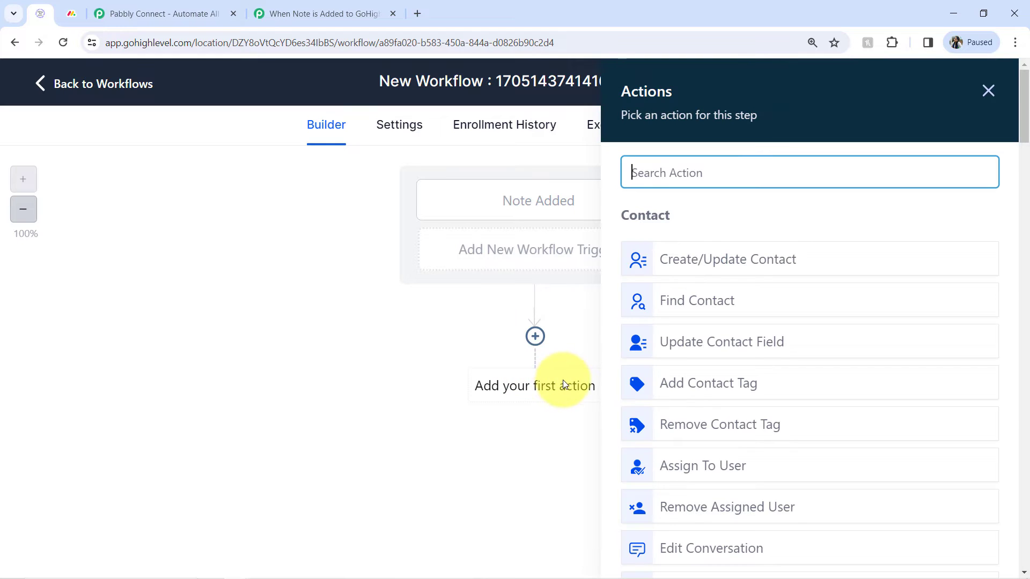
{"action": "left_click", "coordinate": [288, 11]}
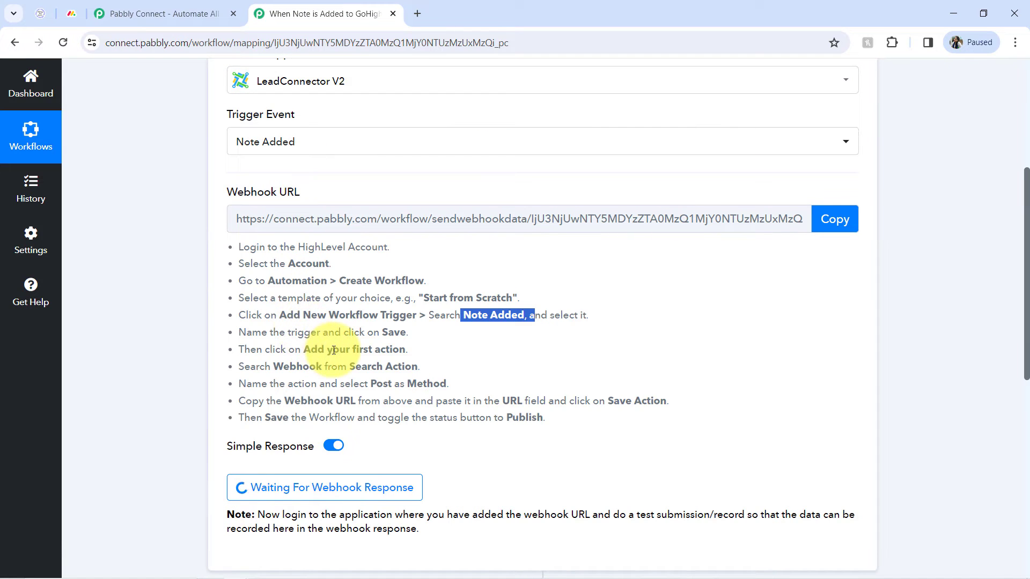
{"action": "left_click_drag", "start_coordinate": [318, 352], "coordinate": [406, 349]}
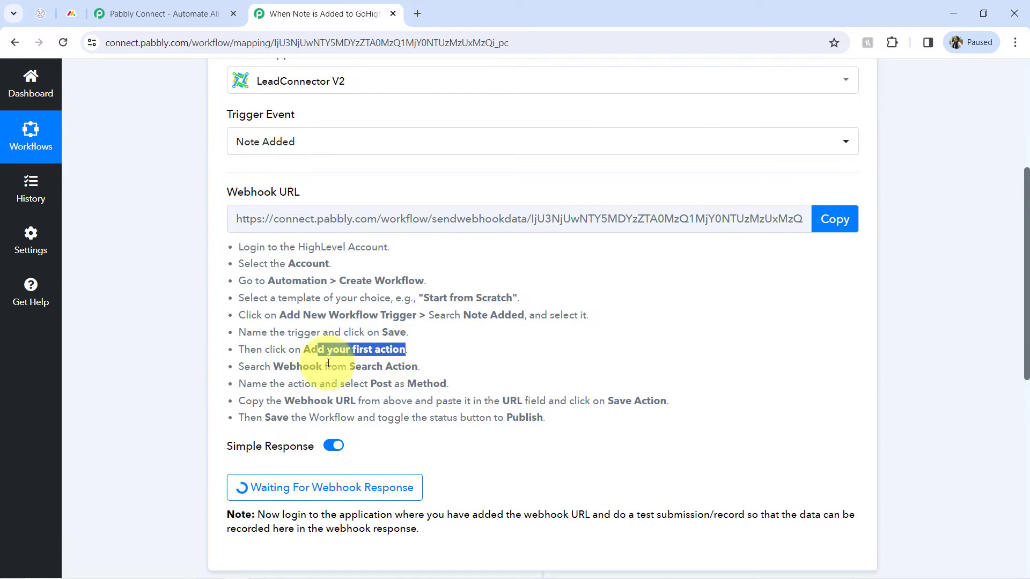
{"action": "left_click_drag", "start_coordinate": [283, 367], "coordinate": [407, 366]}
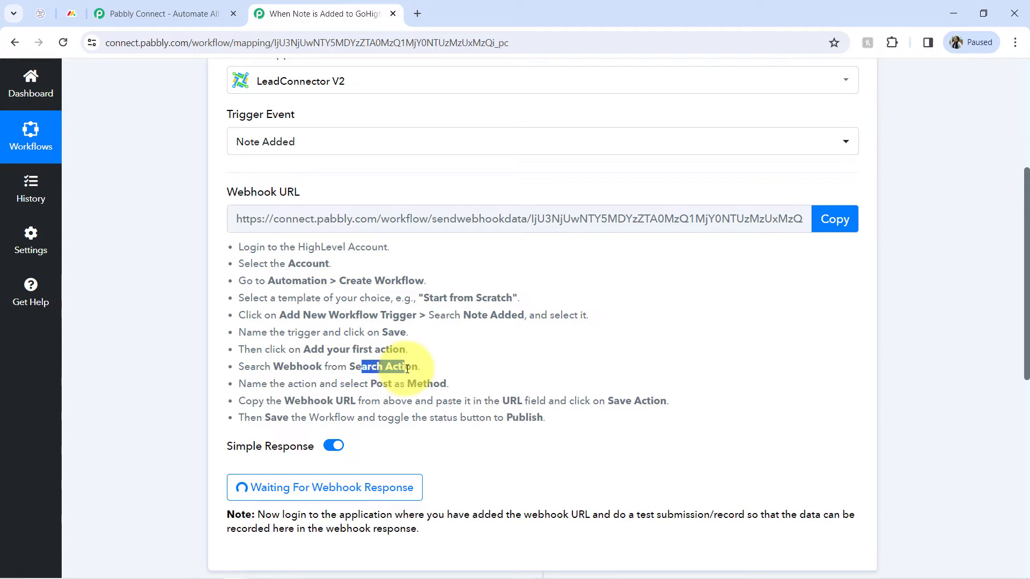
{"action": "left_click_drag", "start_coordinate": [352, 387], "coordinate": [399, 389]}
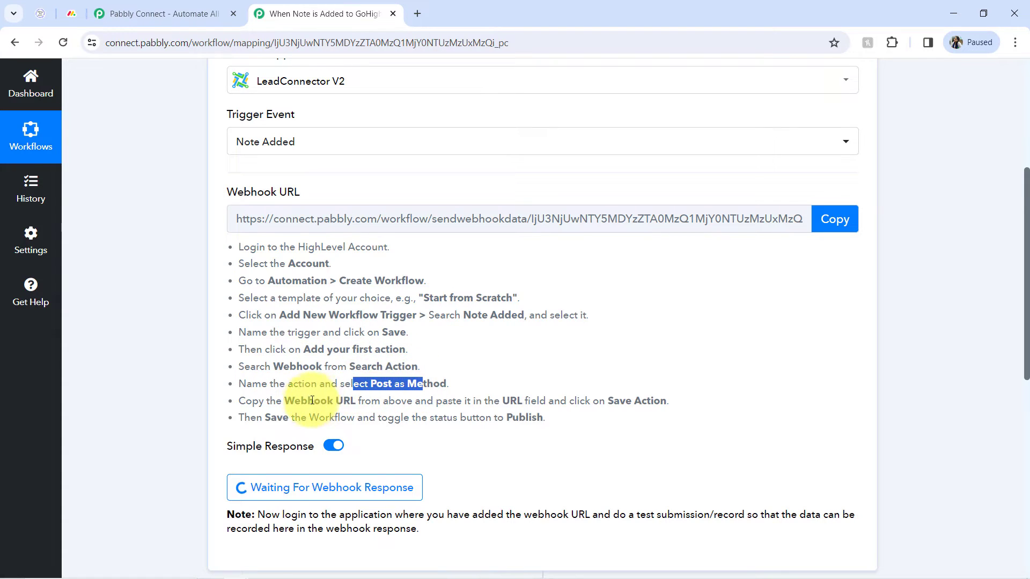
{"action": "left_click_drag", "start_coordinate": [308, 401], "coordinate": [343, 401]}
{"action": "left_click", "coordinate": [41, 6]}
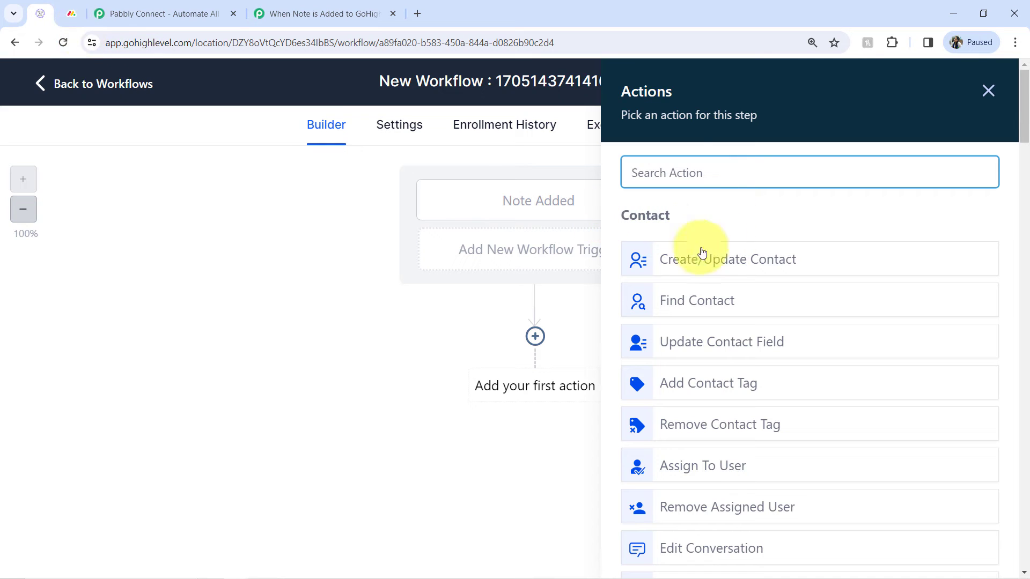
{"action": "type", "text": "web"}
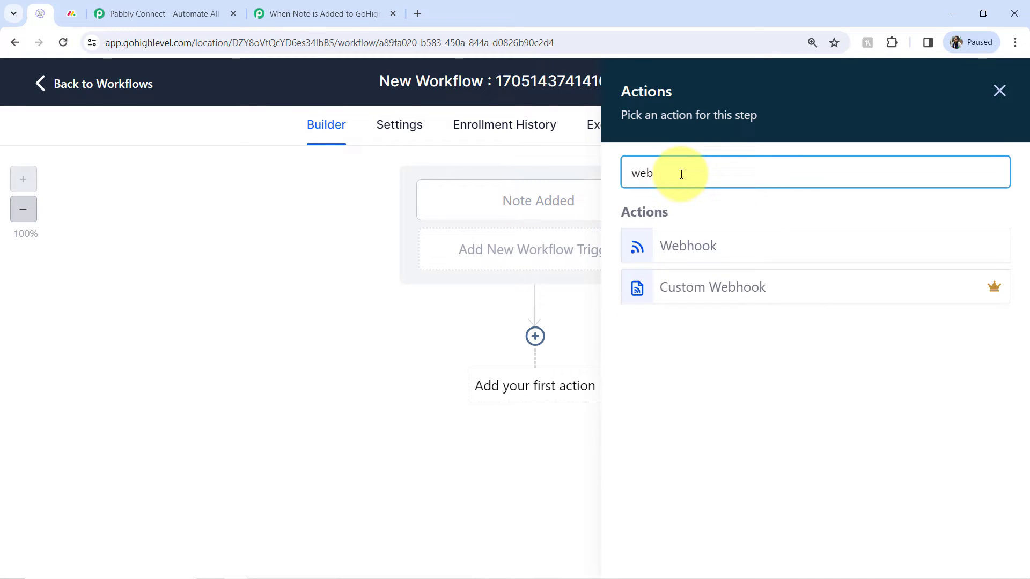
{"action": "left_click", "coordinate": [694, 247]}
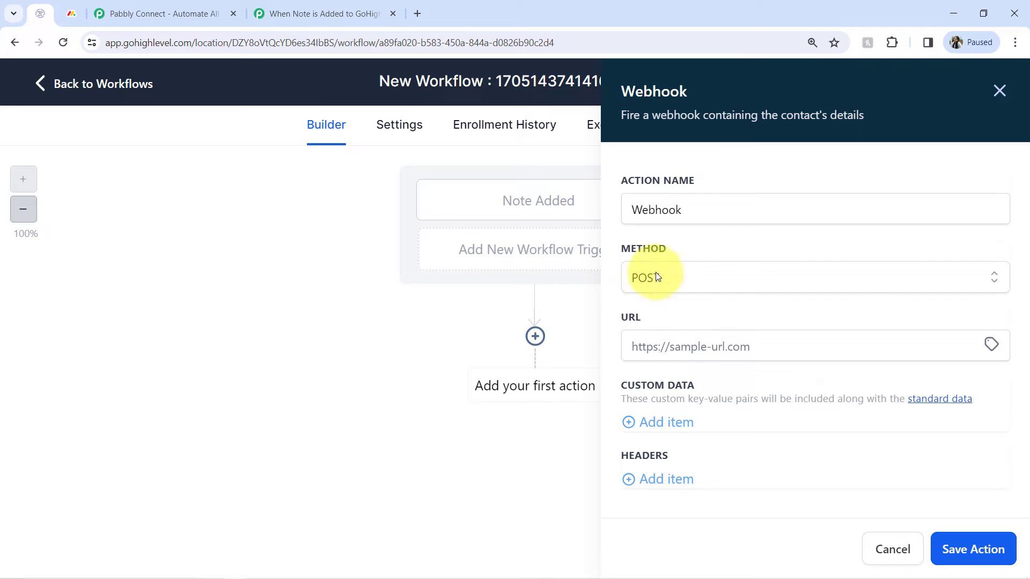
Paste the copied Pabbly webhook URL into the Webhook action's URL field with POST method and save the action.
{"action": "left_click", "coordinate": [640, 344]}
{"action": "left_click", "coordinate": [295, 5]}
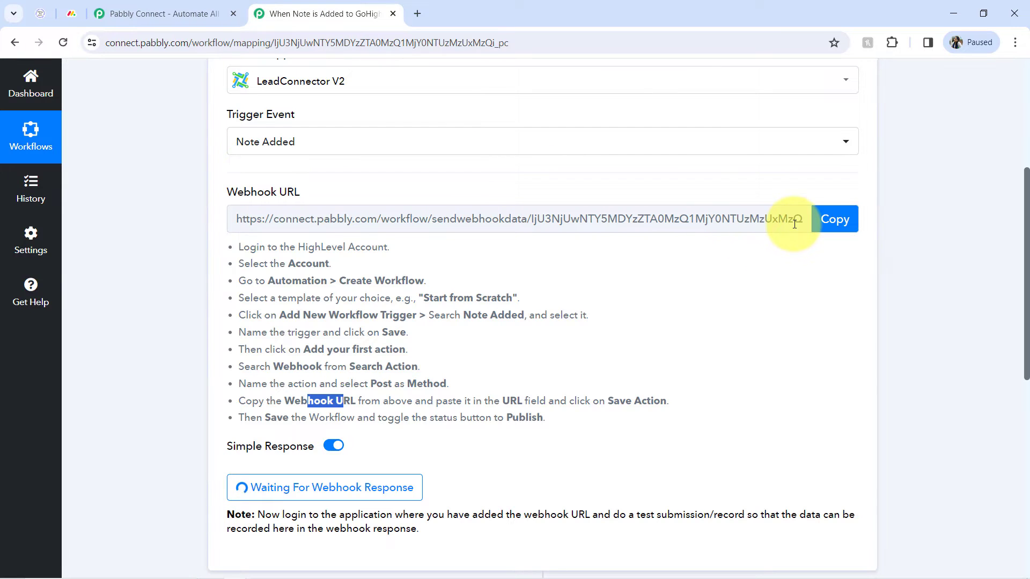
{"action": "left_click", "coordinate": [831, 219]}
{"action": "left_click", "coordinate": [40, 14]}
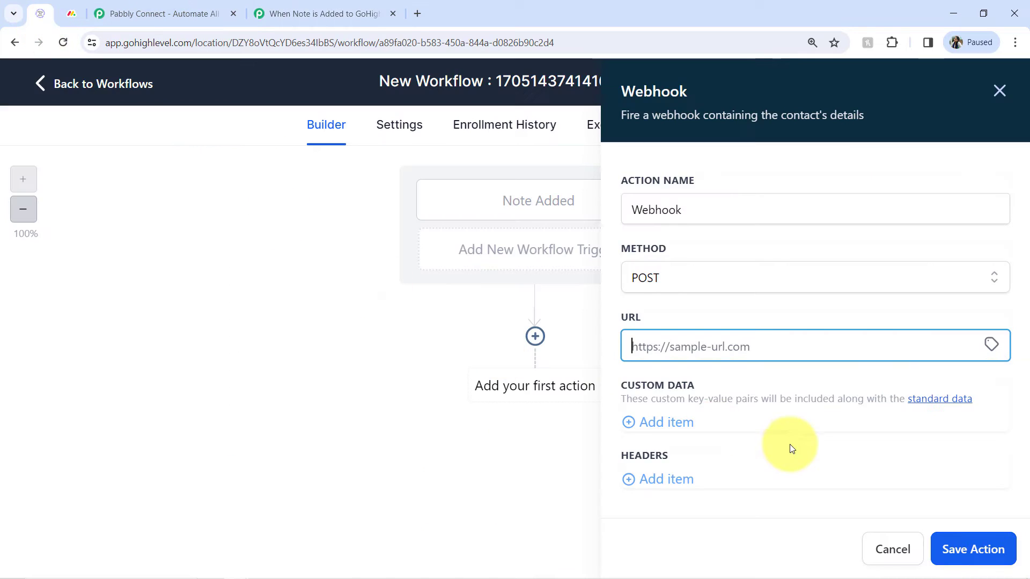
{"action": "key", "text": "ctrl+v"}
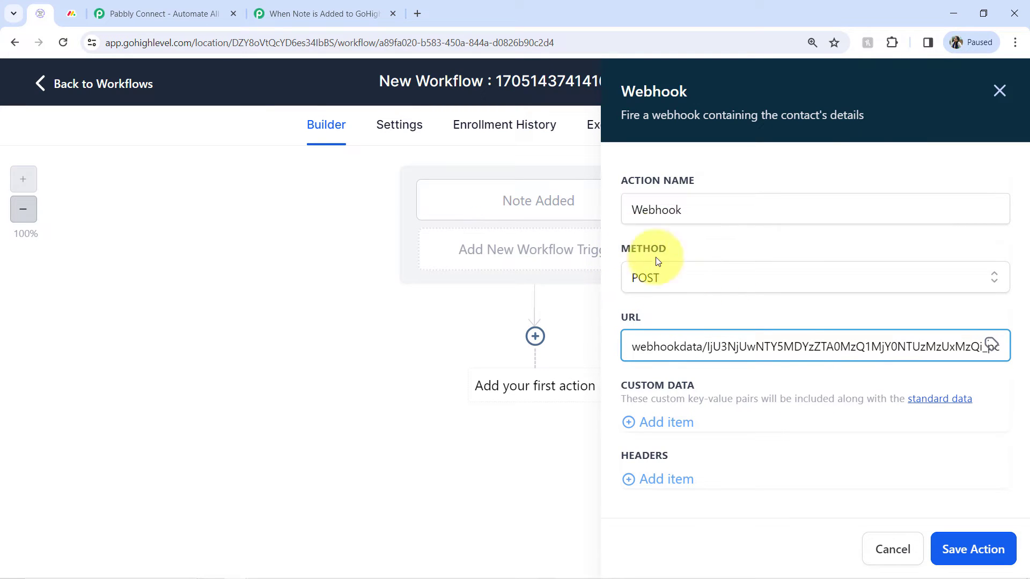
{"action": "left_click", "coordinate": [984, 547]}
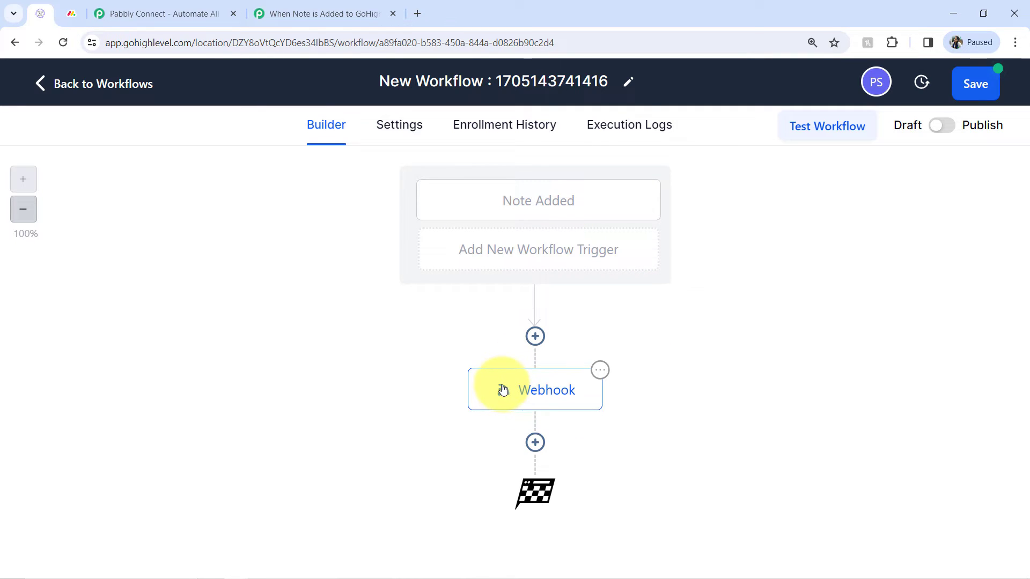
Publish the GoHighLevel workflow and save it.
{"action": "left_click", "coordinate": [289, 5]}
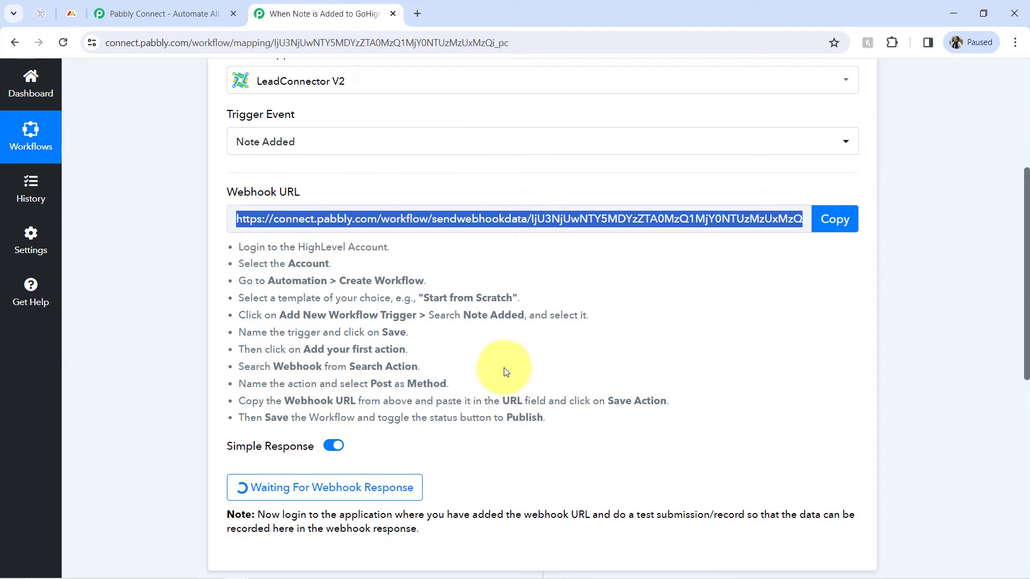
{"action": "left_click", "coordinate": [40, 13]}
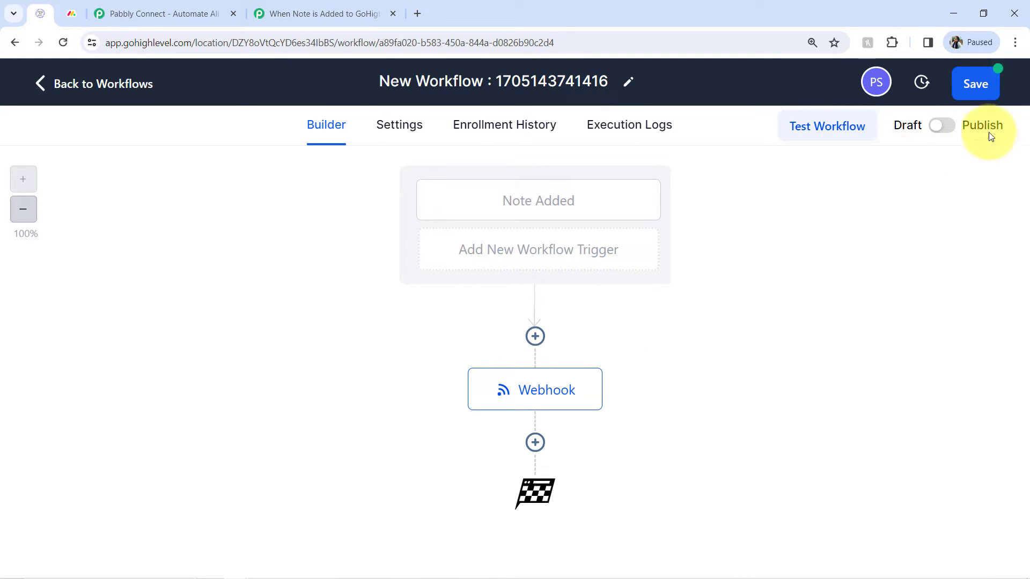
{"action": "left_click", "coordinate": [936, 127]}
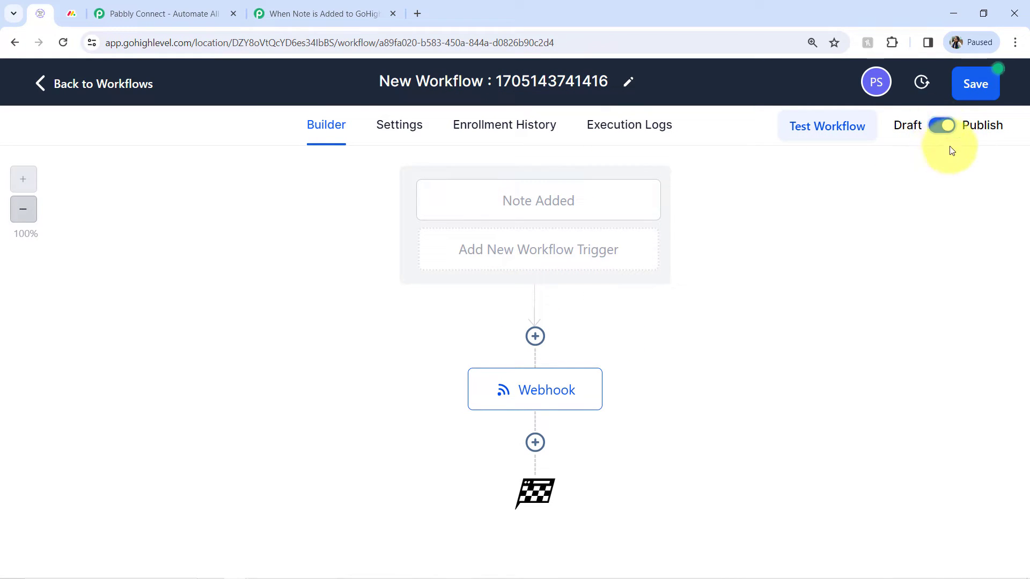
{"action": "left_click", "coordinate": [977, 84]}
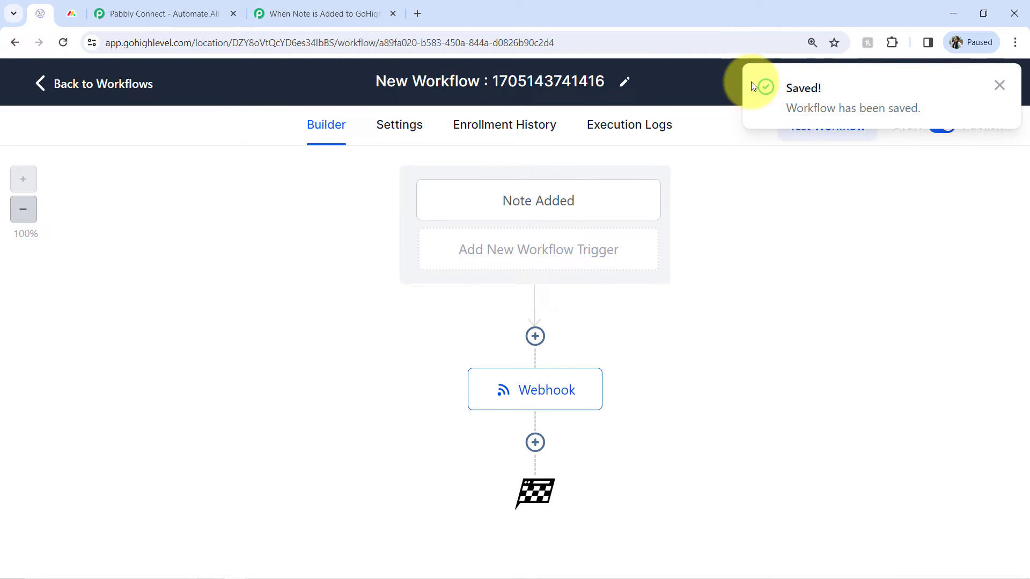
{"action": "left_click", "coordinate": [999, 85]}
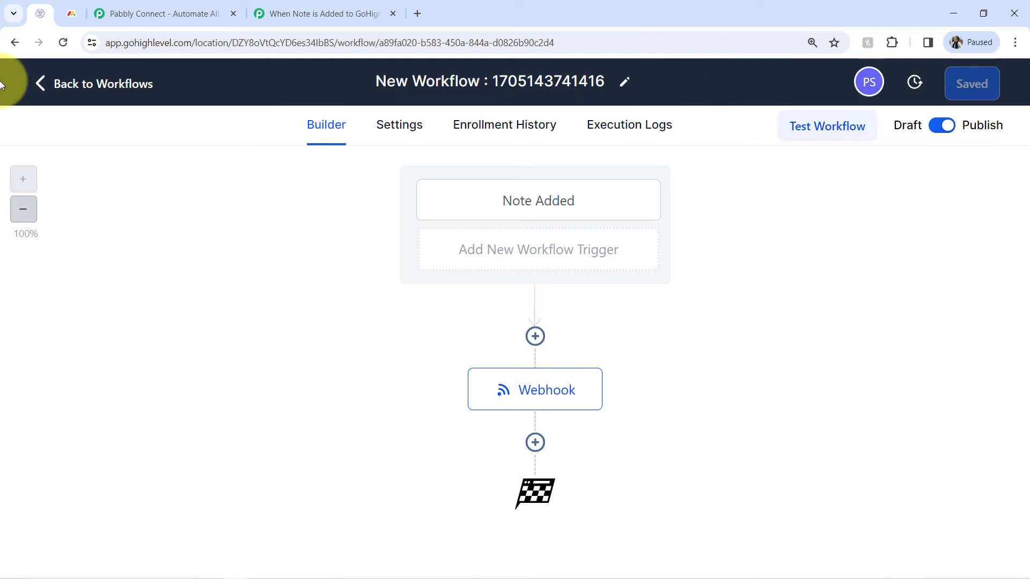
Go back to the contacts list and scroll through the contacts.
{"action": "left_click", "coordinate": [36, 85]}
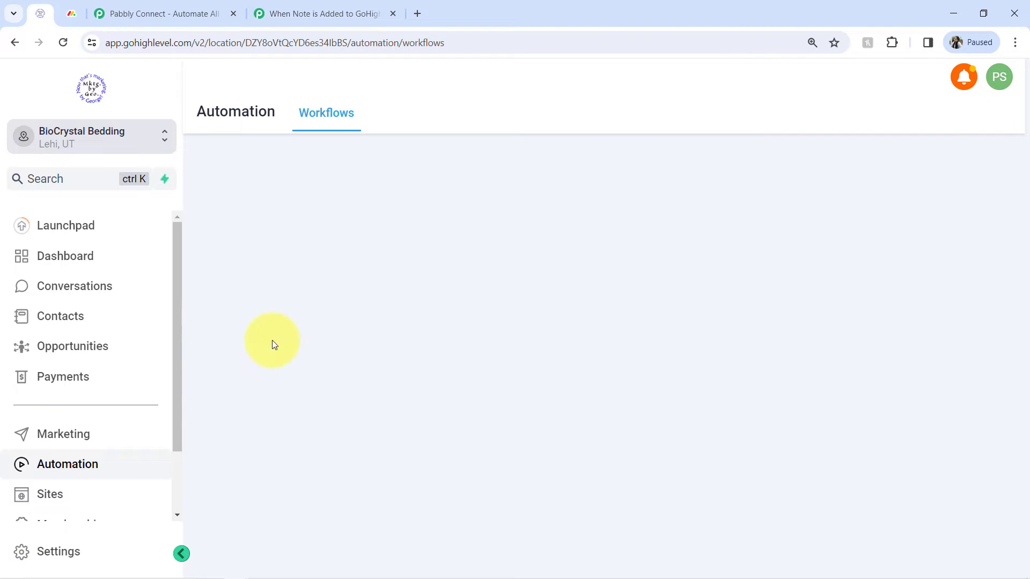
{"action": "left_click", "coordinate": [30, 318]}
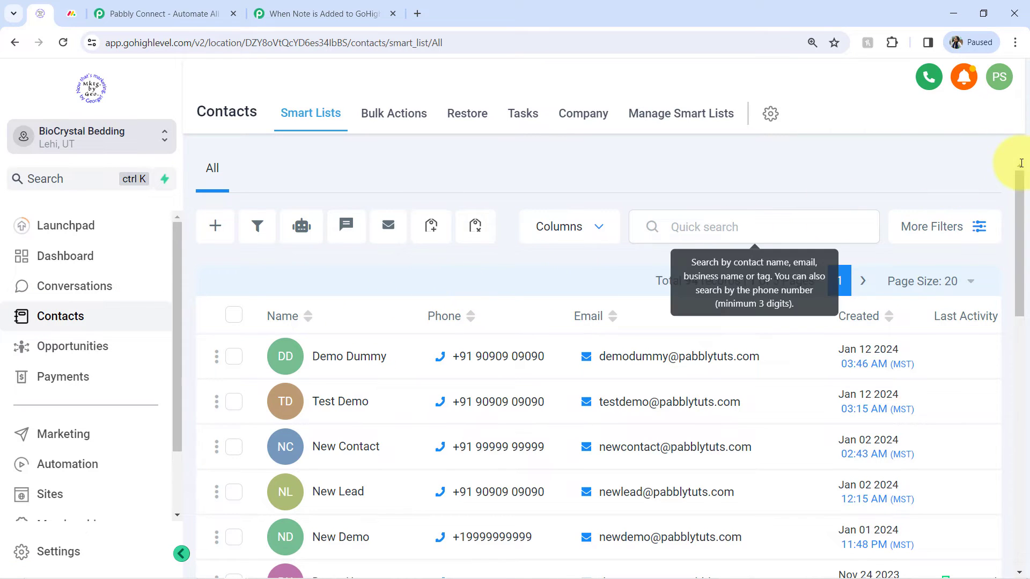
{"action": "left_click_drag", "start_coordinate": [1021, 195], "coordinate": [992, 501]}
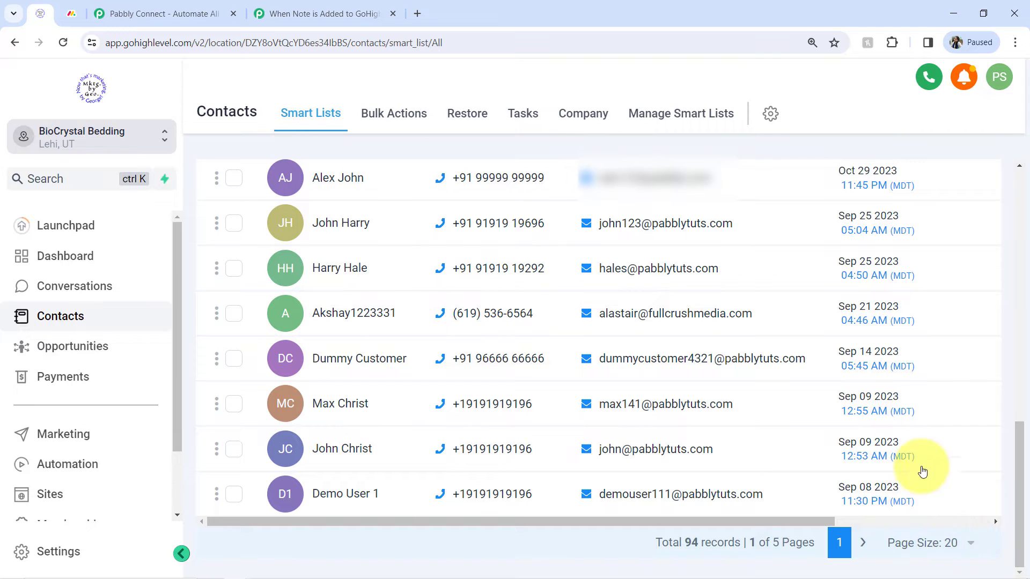
Show 100 contacts per page, find demo@ on the page and open the Demo Customer contact.
{"action": "left_click", "coordinate": [971, 541]}
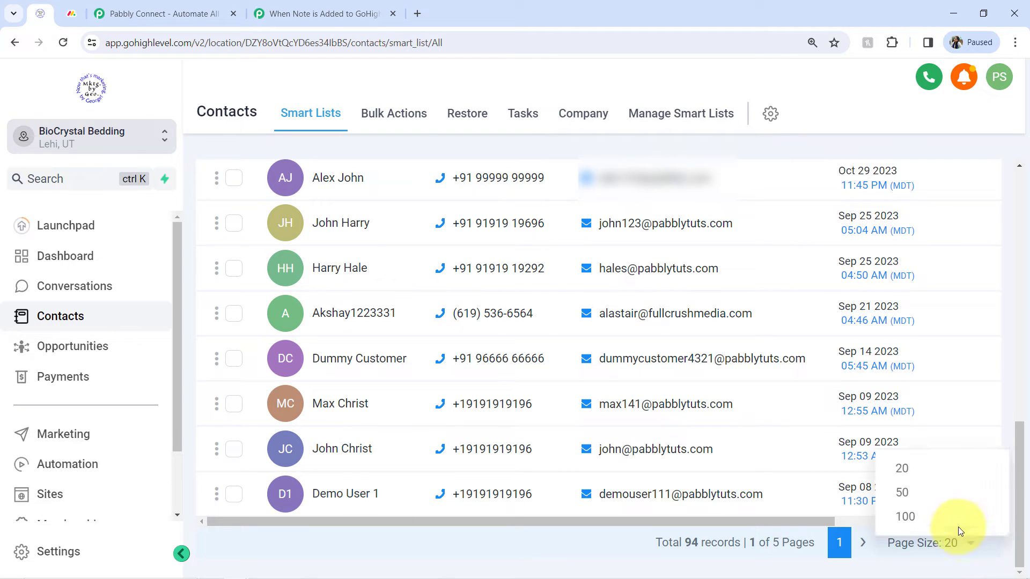
{"action": "left_click", "coordinate": [909, 517]}
{"action": "key", "text": "ctrl+f"}
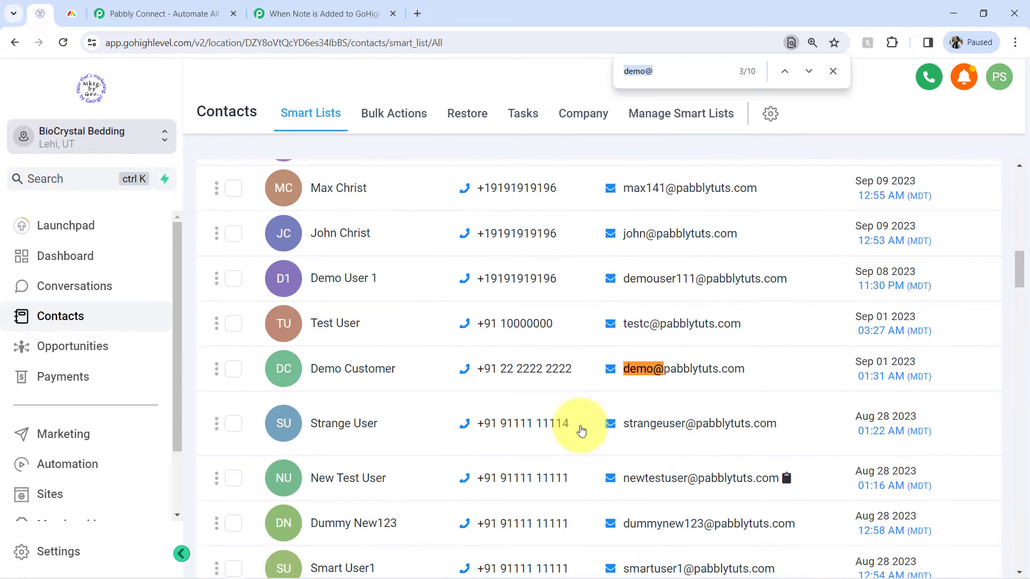
{"action": "left_click", "coordinate": [353, 372]}
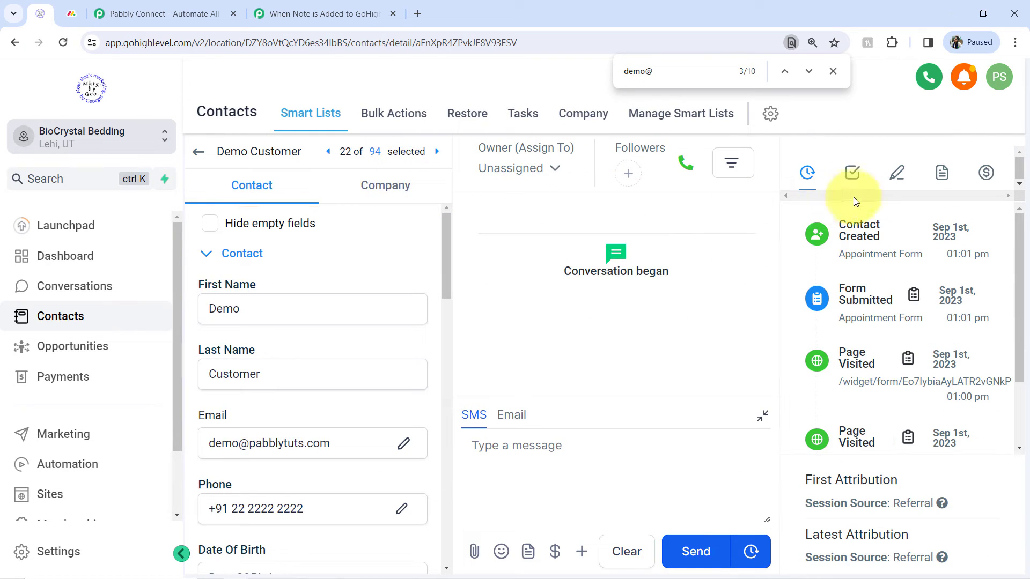
Start a new note on the contact about an additional 10% discount for promoting on the FB Page, fixing misspellings.
{"action": "left_click", "coordinate": [896, 172]}
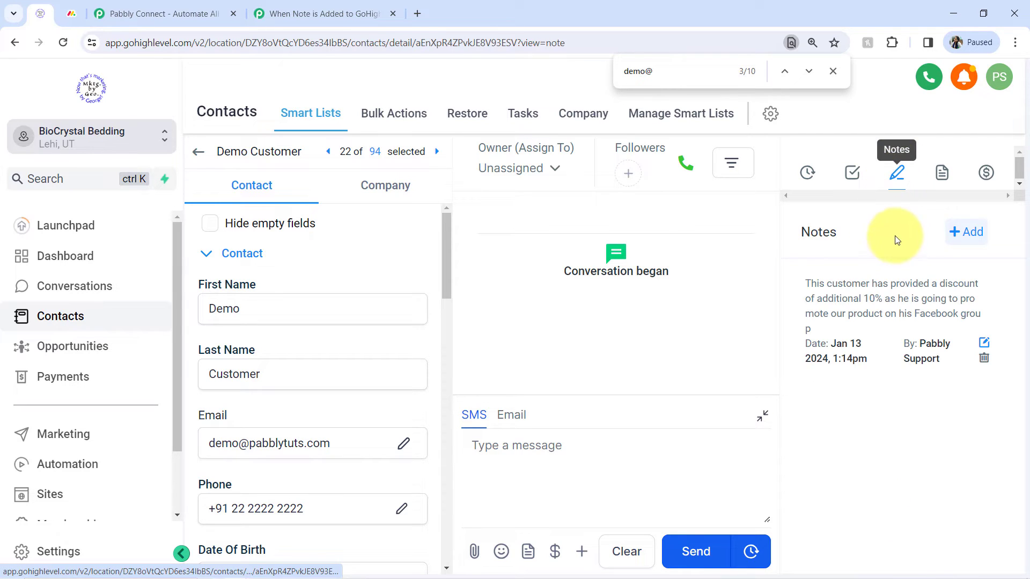
{"action": "left_click", "coordinate": [966, 232]}
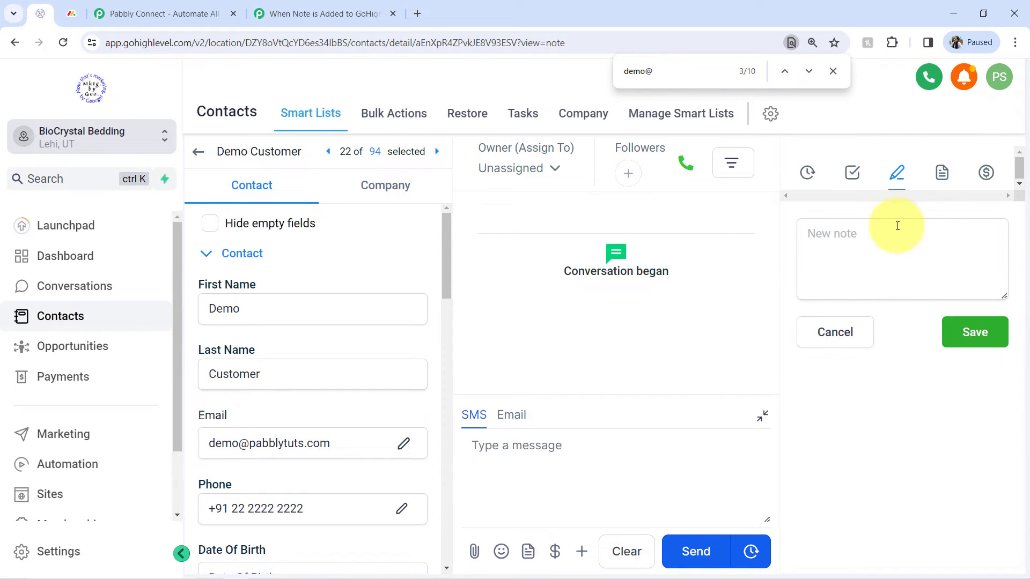
{"action": "left_click", "coordinate": [863, 262]}
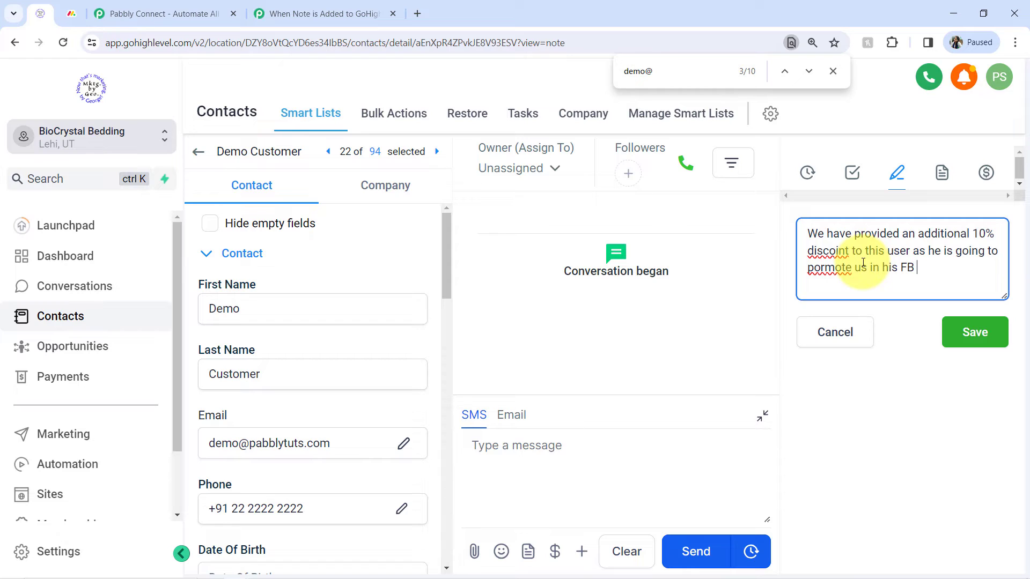
{"action": "right_click", "coordinate": [822, 249]}
{"action": "left_click", "coordinate": [830, 259]}
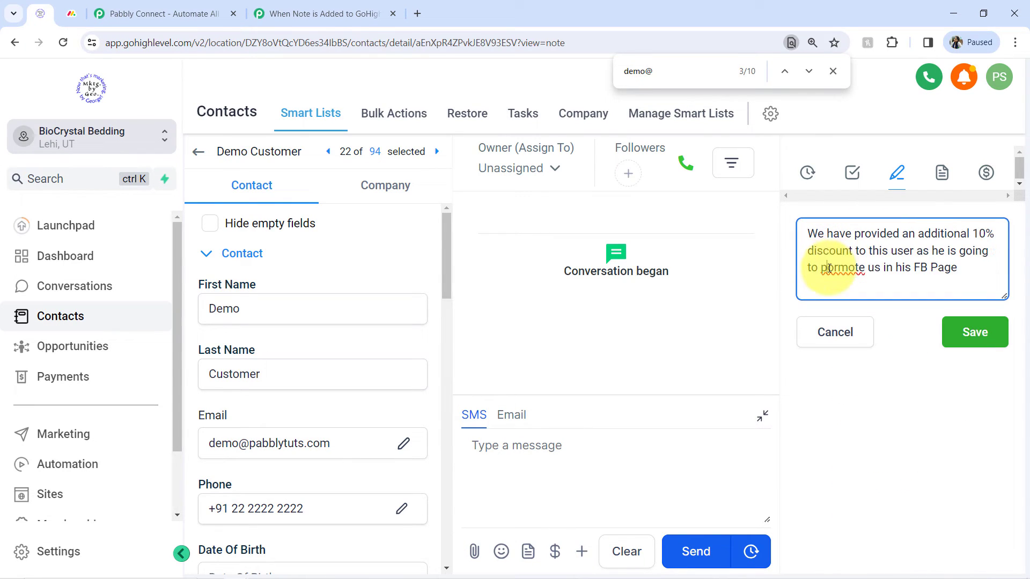
{"action": "right_click", "coordinate": [836, 272]}
{"action": "left_click", "coordinate": [840, 282]}
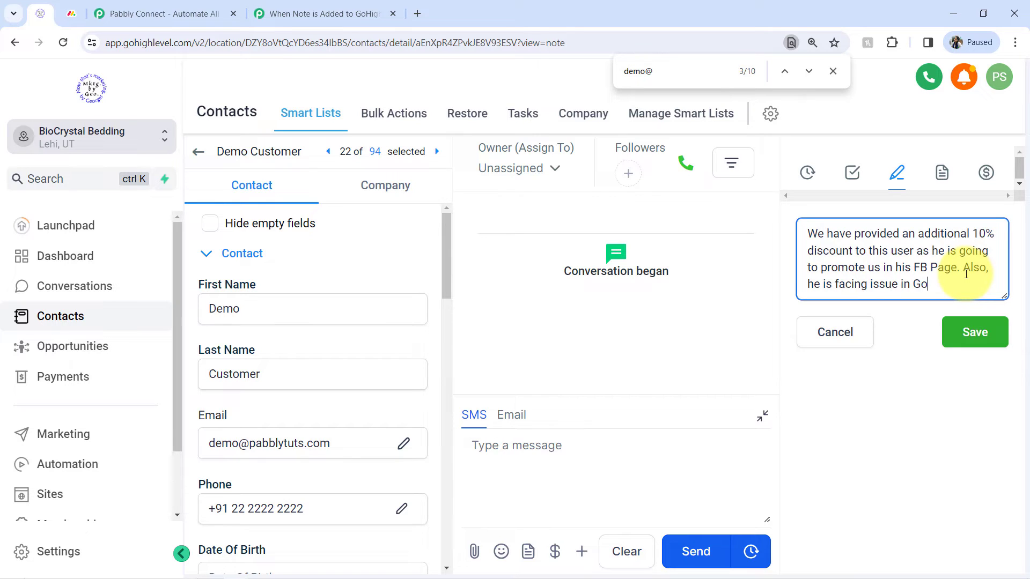
Finish the note with 'Also, he is facing issue in Google Sheets Trigger', correct 'SHeets' and save it.
{"action": "type", "text": "Trigger"}
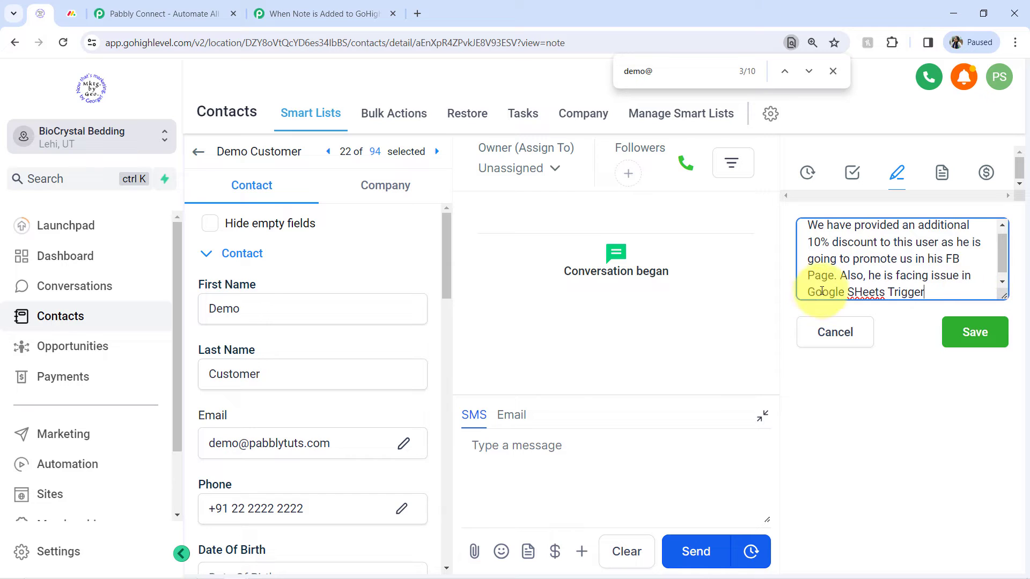
{"action": "left_click_drag", "start_coordinate": [859, 295], "coordinate": [863, 297]}
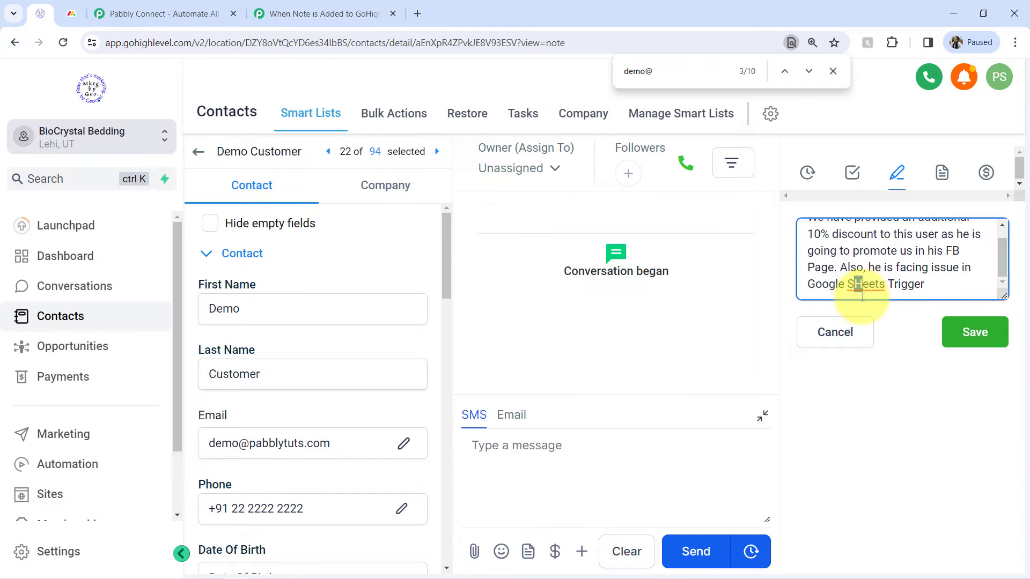
{"action": "type", "text": "h"}
{"action": "left_click", "coordinate": [966, 333]}
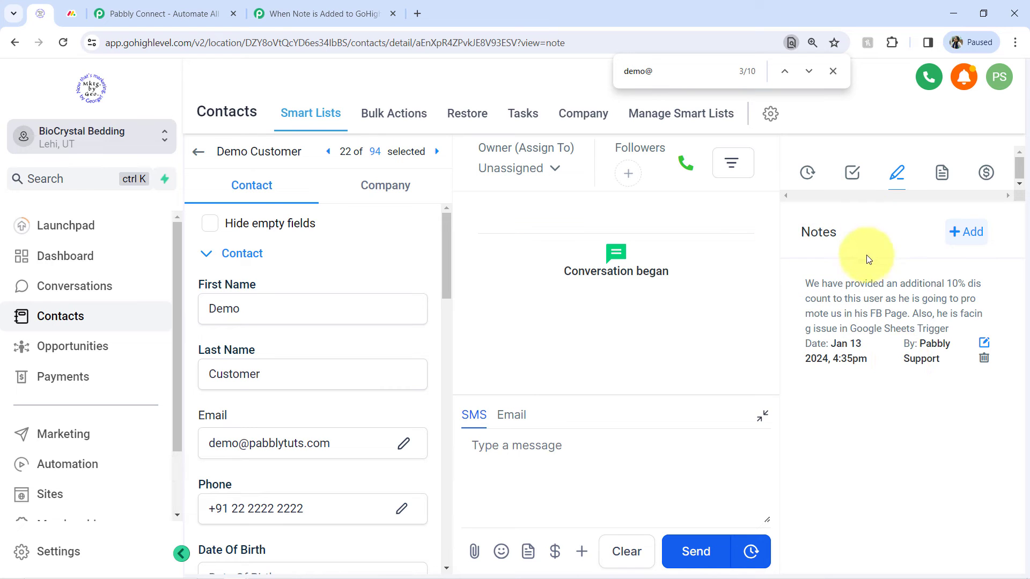
Examine the captured webhook response fields in the Pabbly trigger, such as Note Body, Full Name and Email.
{"action": "left_click", "coordinate": [289, 12]}
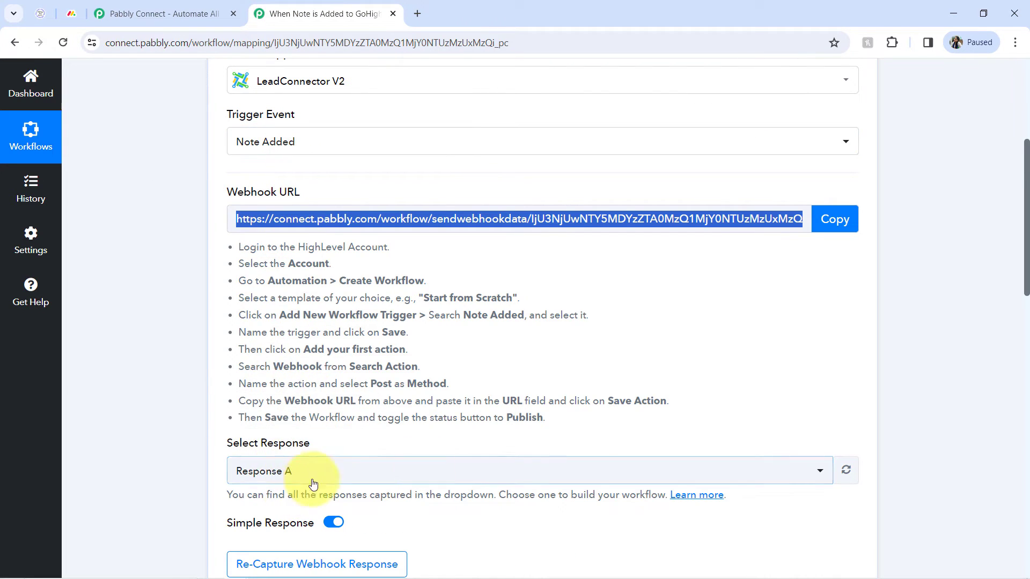
{"action": "left_click_drag", "start_coordinate": [1027, 244], "coordinate": [1019, 397]}
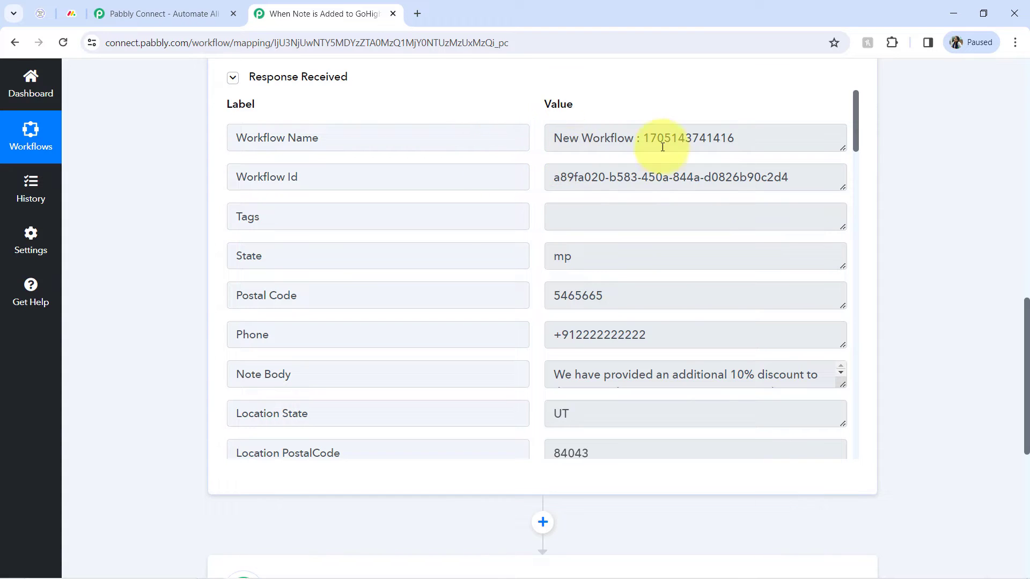
{"action": "left_click_drag", "start_coordinate": [607, 141], "coordinate": [524, 156]}
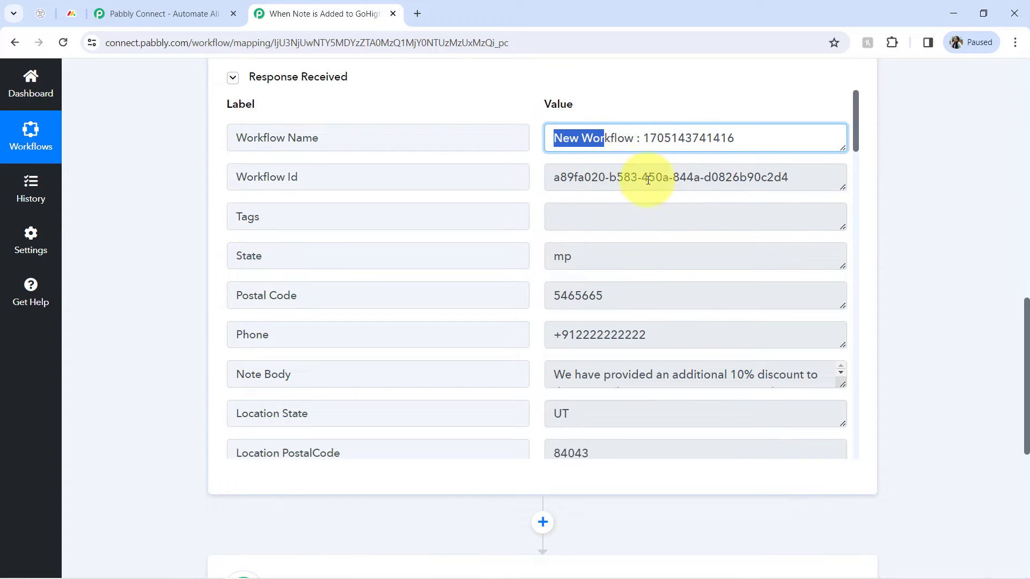
{"action": "left_click", "coordinate": [616, 142]}
{"action": "left_click_drag", "start_coordinate": [632, 138], "coordinate": [610, 141]}
{"action": "left_click", "coordinate": [597, 135]}
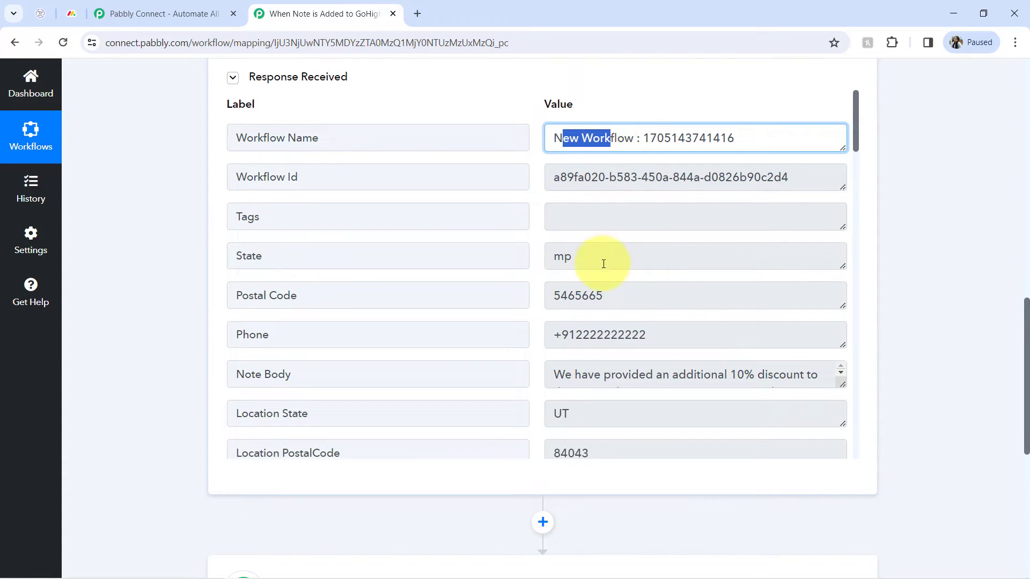
{"action": "left_click_drag", "start_coordinate": [564, 258], "coordinate": [633, 321]}
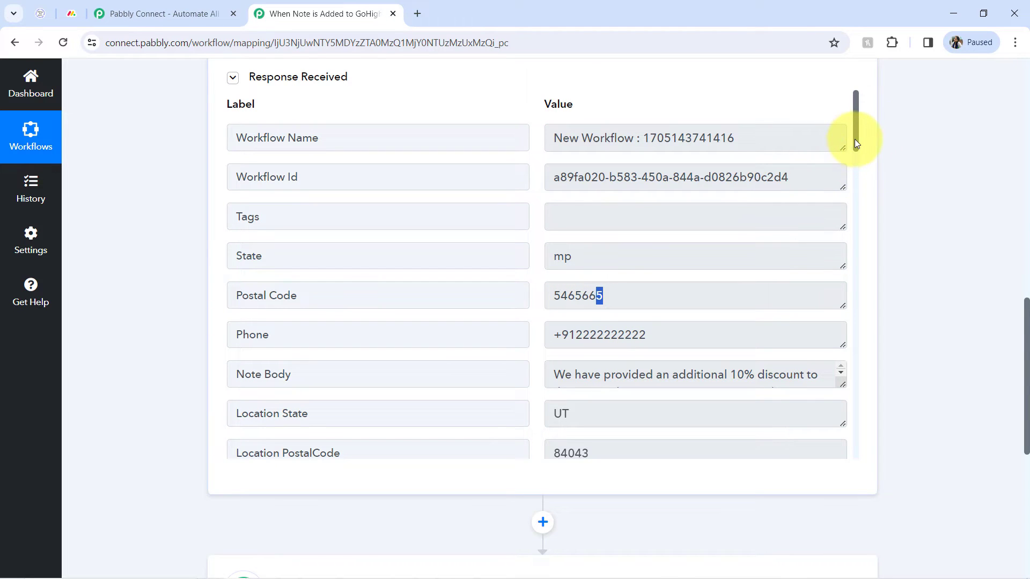
{"action": "left_click_drag", "start_coordinate": [855, 144], "coordinate": [830, 290]}
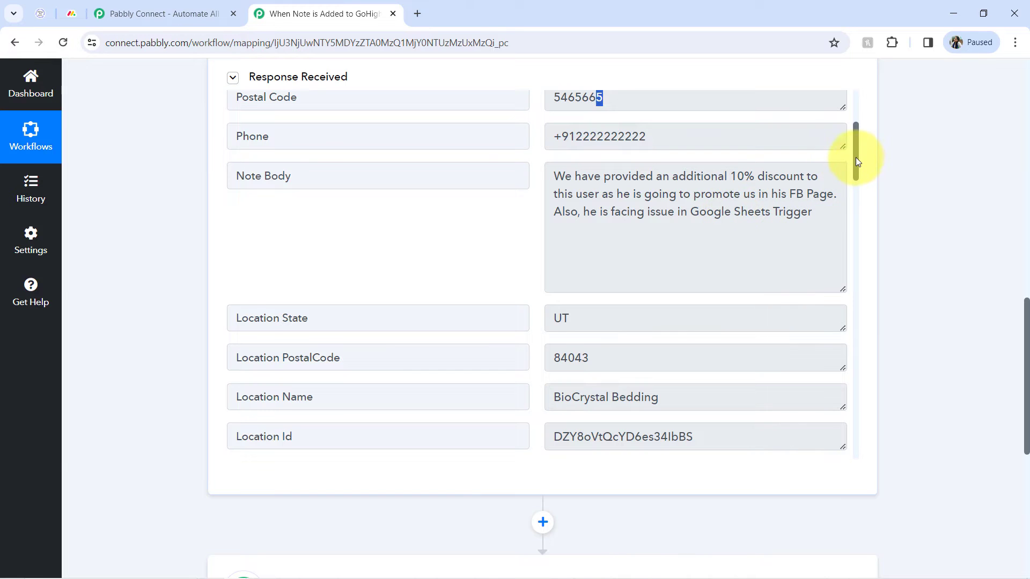
{"action": "left_click_drag", "start_coordinate": [856, 158], "coordinate": [862, 229]}
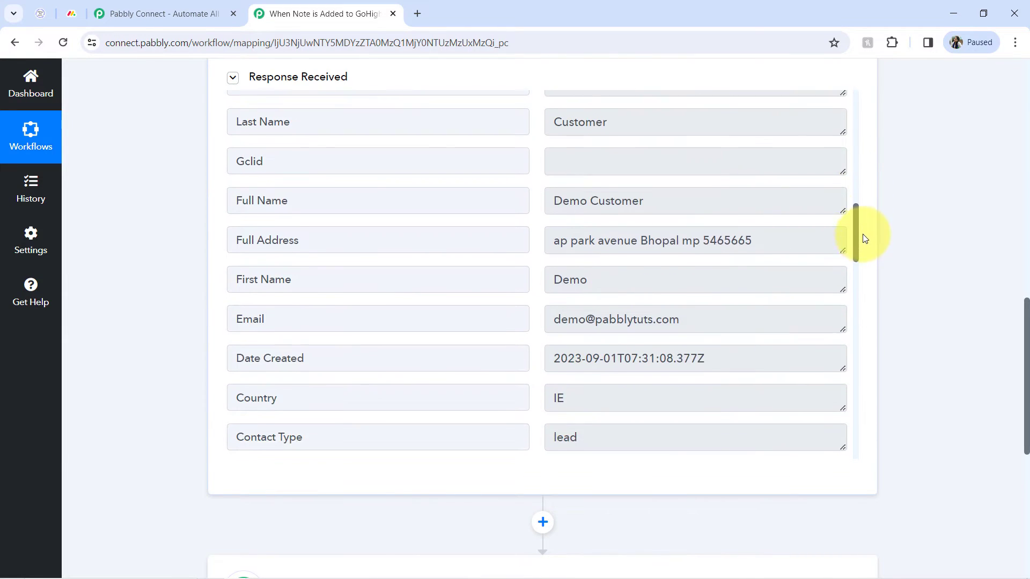
{"action": "left_click_drag", "start_coordinate": [646, 220], "coordinate": [520, 223]}
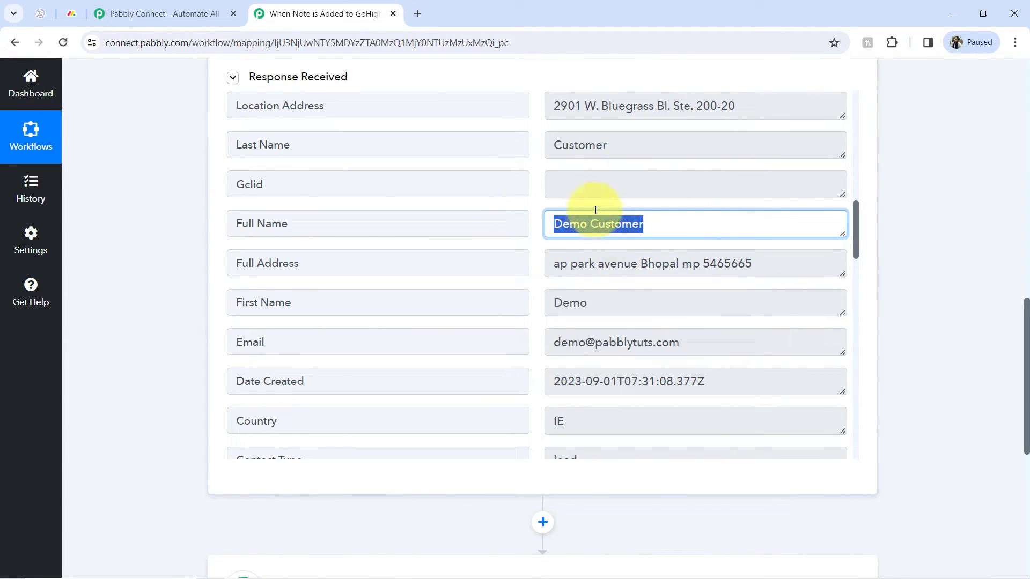
{"action": "left_click_drag", "start_coordinate": [609, 344], "coordinate": [855, 88]}
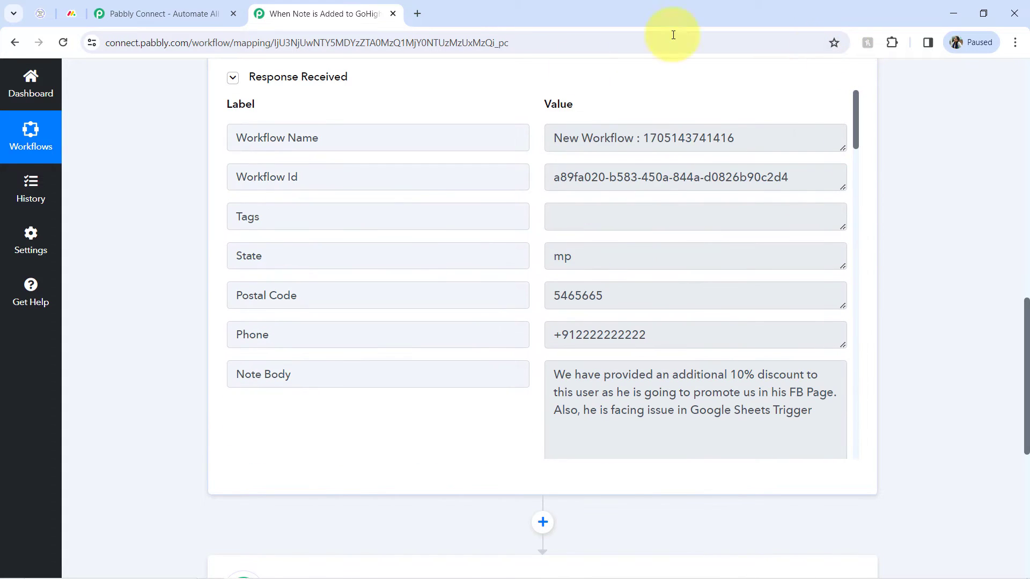
{"action": "left_click", "coordinate": [284, 84]}
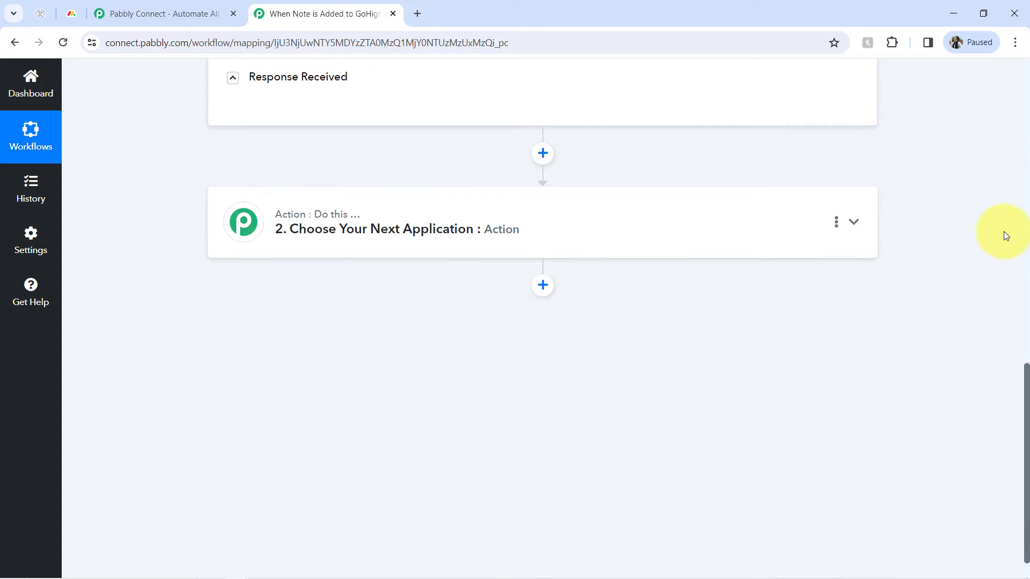
Collapse the LeadConnector V2 trigger and open the second action step to choose its application.
{"action": "left_click_drag", "start_coordinate": [1025, 384], "coordinate": [993, 89]}
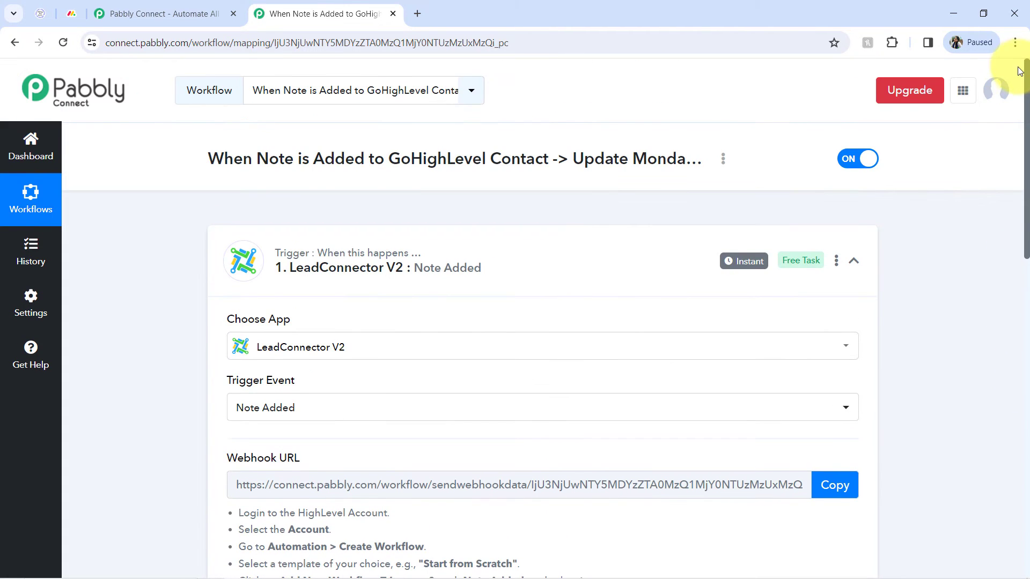
{"action": "left_click", "coordinate": [349, 263]}
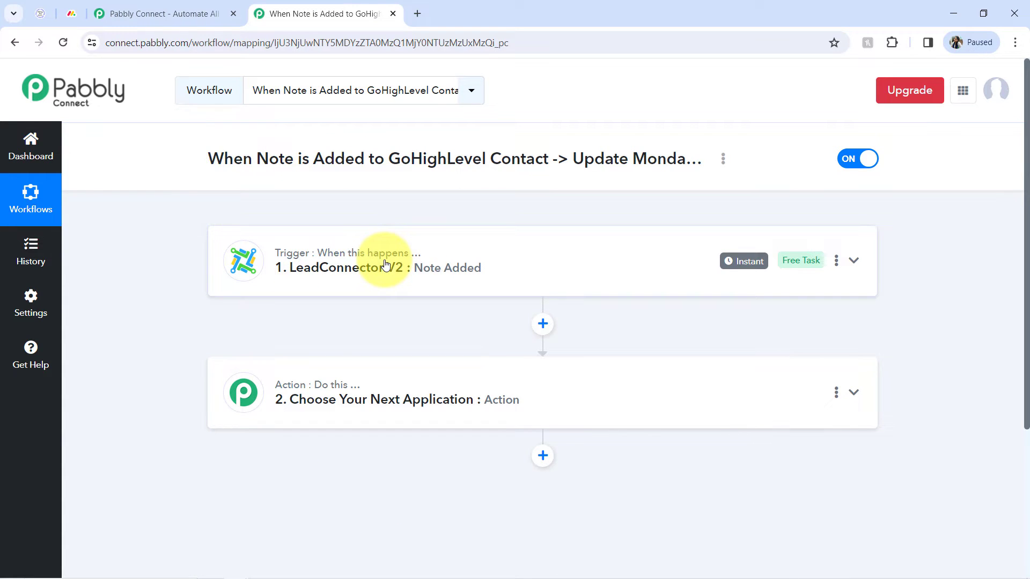
{"action": "left_click", "coordinate": [36, 13]}
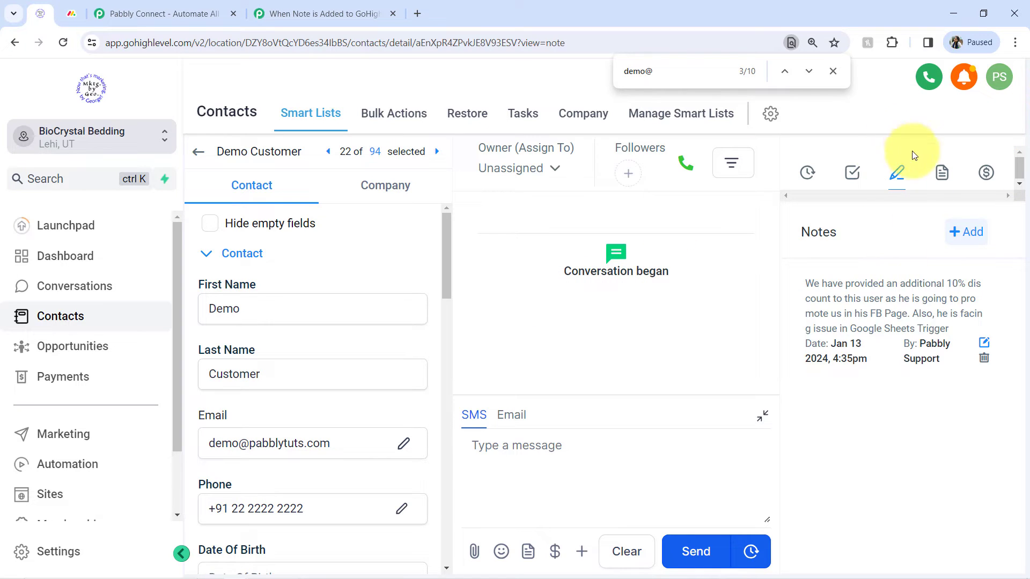
{"action": "left_click", "coordinate": [827, 73]}
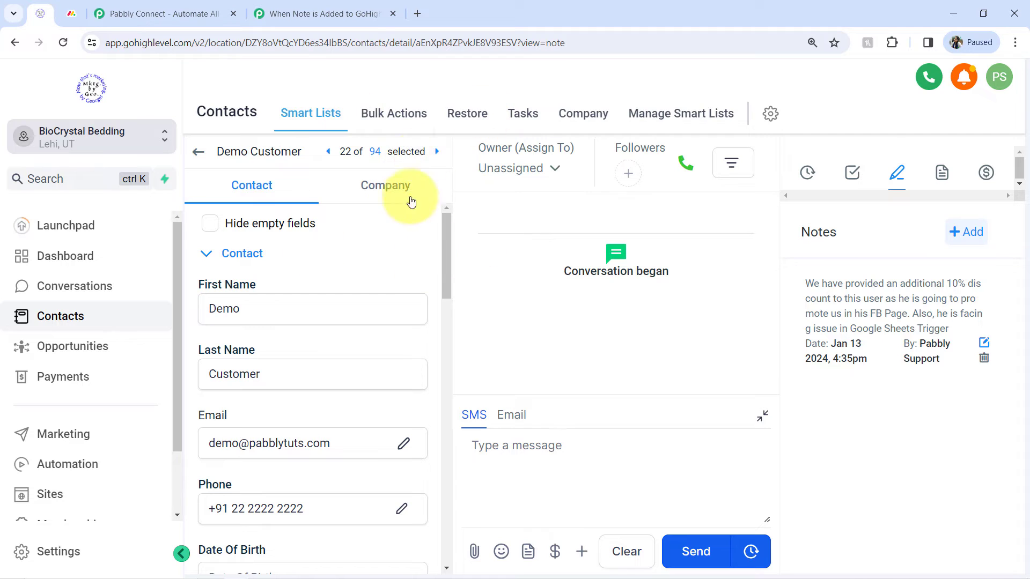
{"action": "left_click", "coordinate": [328, 12]}
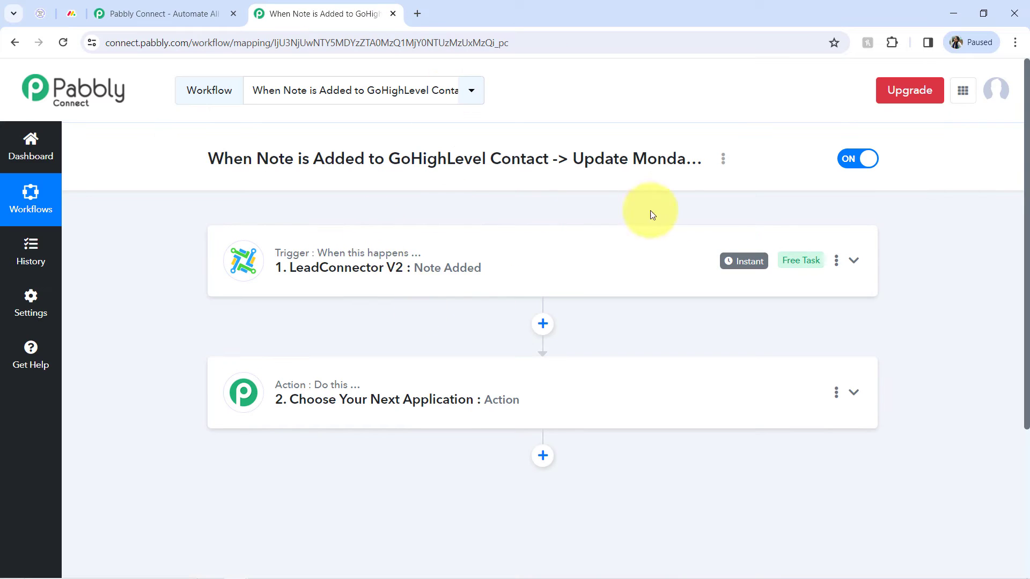
{"action": "mouse_move", "coordinate": [739, 263]}
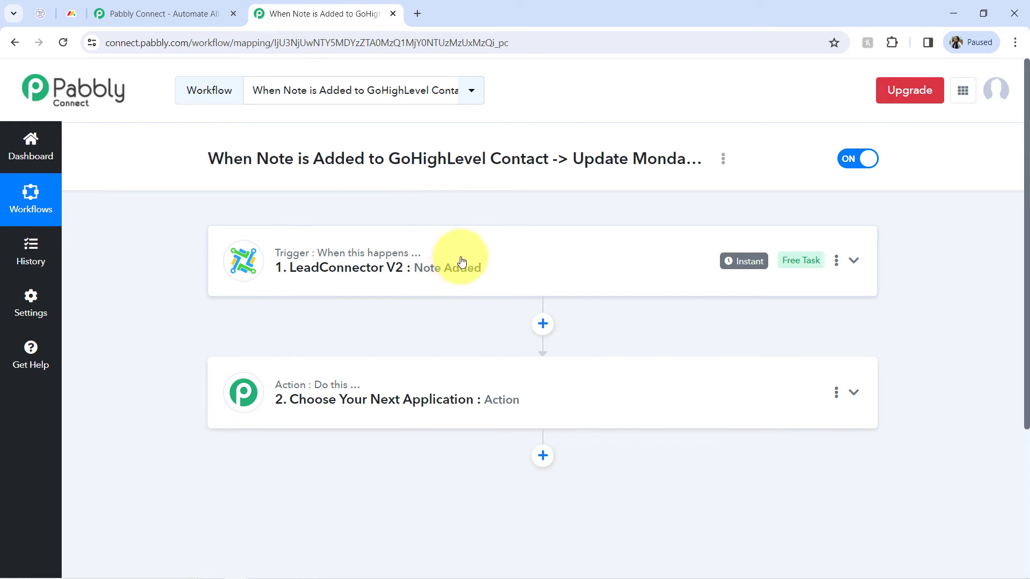
{"action": "left_click_drag", "start_coordinate": [1027, 172], "coordinate": [1026, 259]}
{"action": "left_click", "coordinate": [359, 267]}
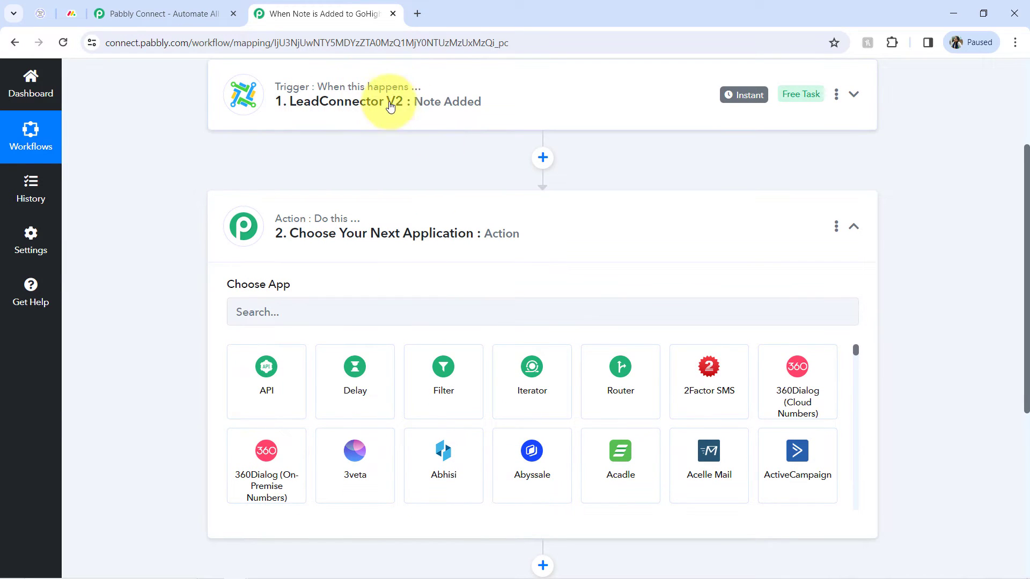
Compare the contact's email in GoHighLevel with the items on the monday.com Clients board.
{"action": "left_click", "coordinate": [71, 14]}
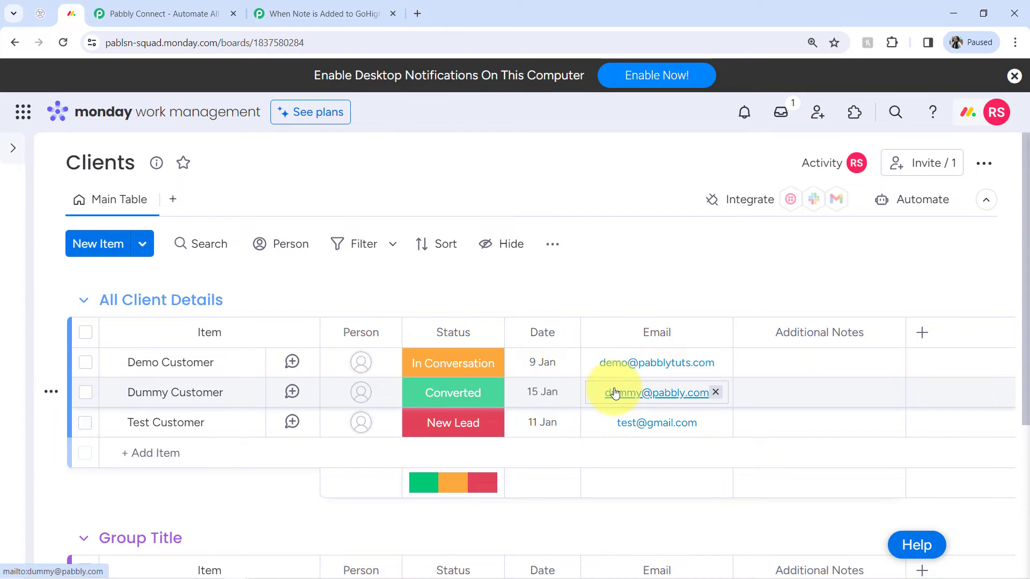
{"action": "left_click", "coordinate": [40, 13]}
{"action": "left_click", "coordinate": [226, 446]}
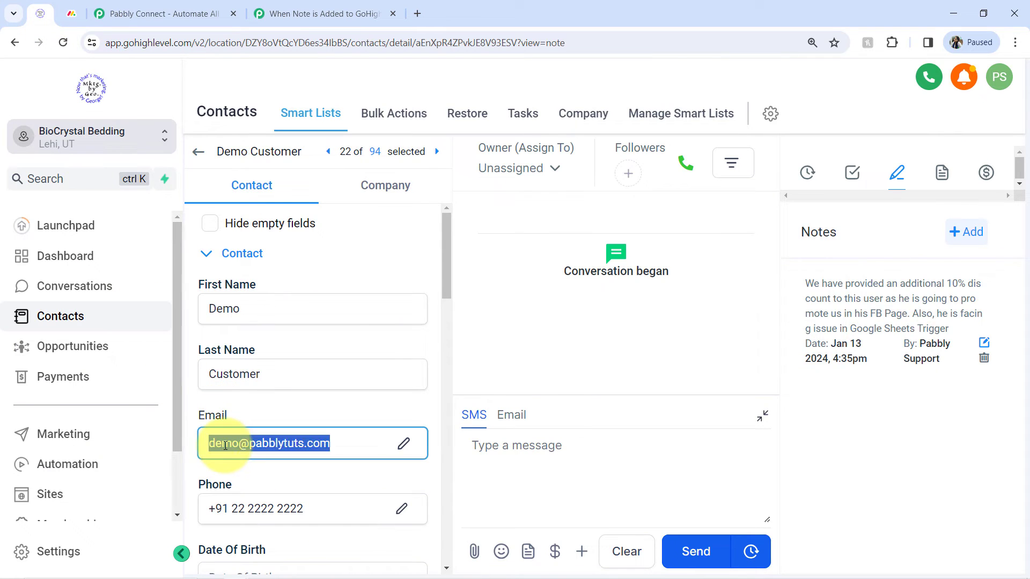
{"action": "left_click", "coordinate": [75, 17]}
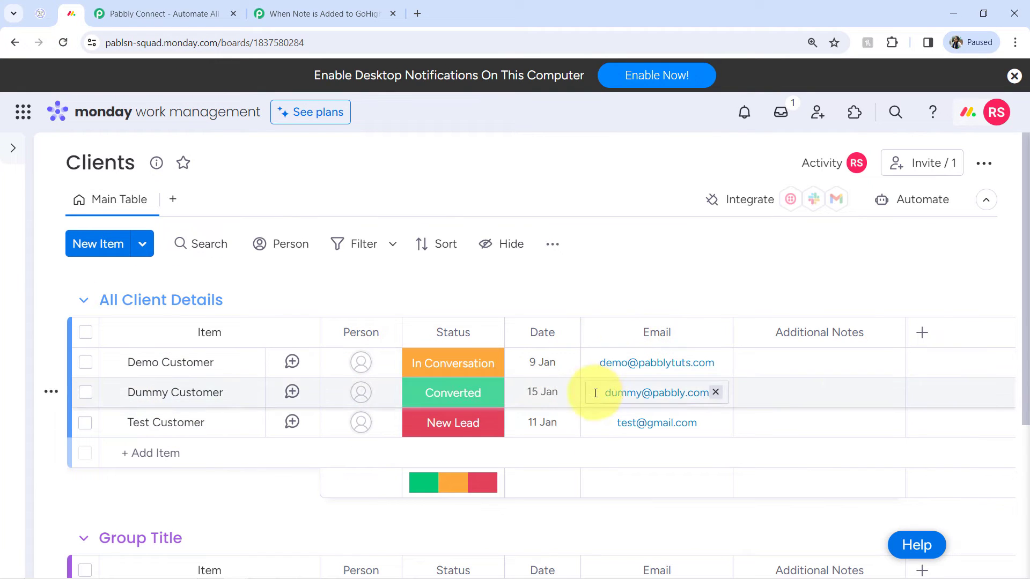
{"action": "left_click", "coordinate": [346, 13]}
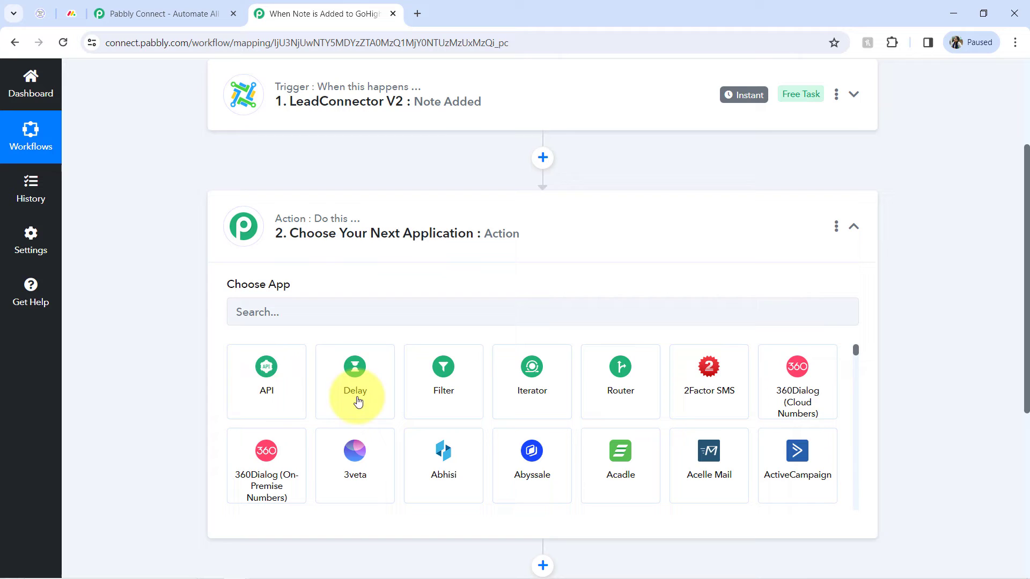
Search for mond and choose Monday.com as the action step's app.
{"action": "left_click", "coordinate": [254, 316]}
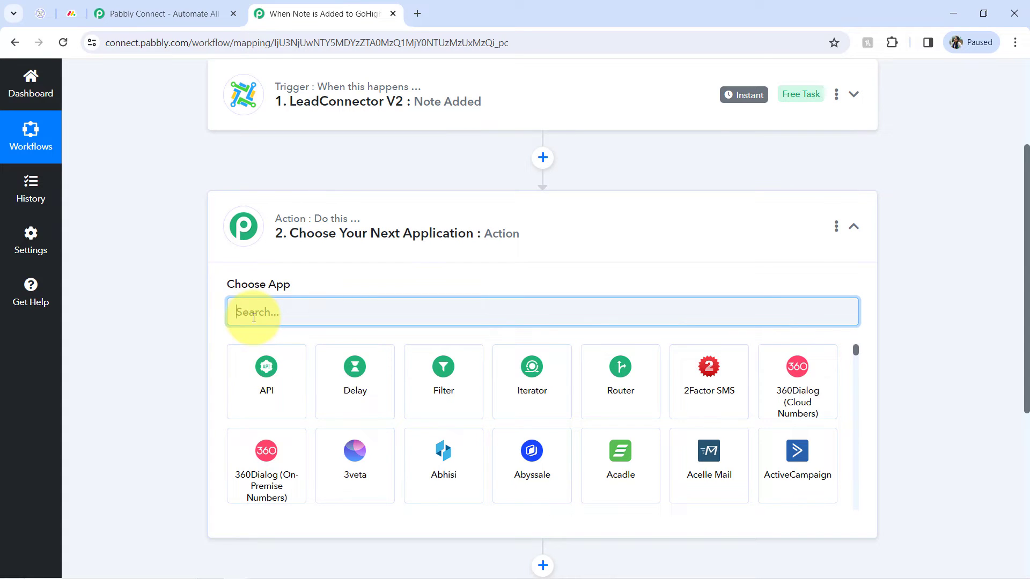
{"action": "type", "text": "mond"}
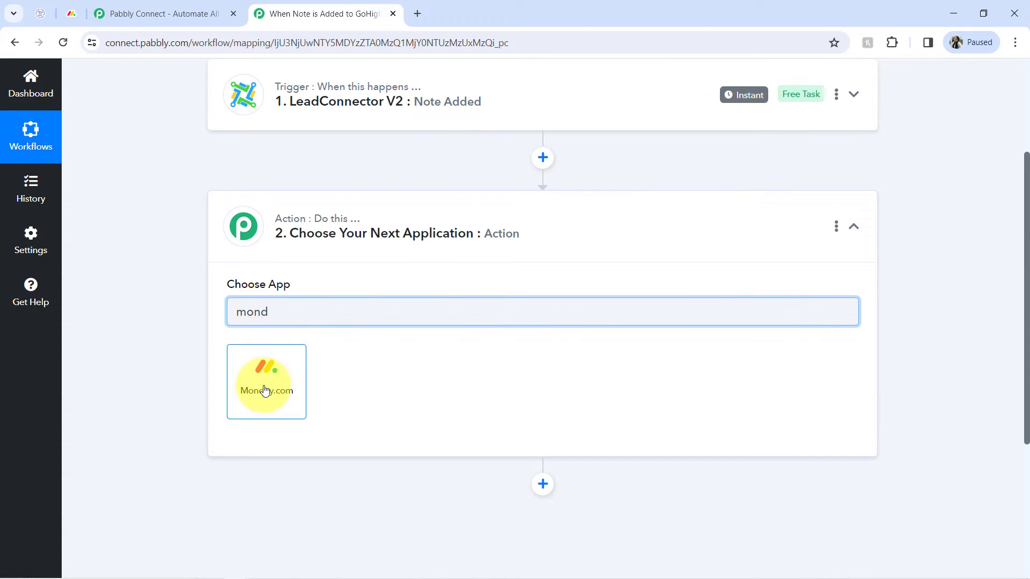
{"action": "left_click", "coordinate": [244, 356]}
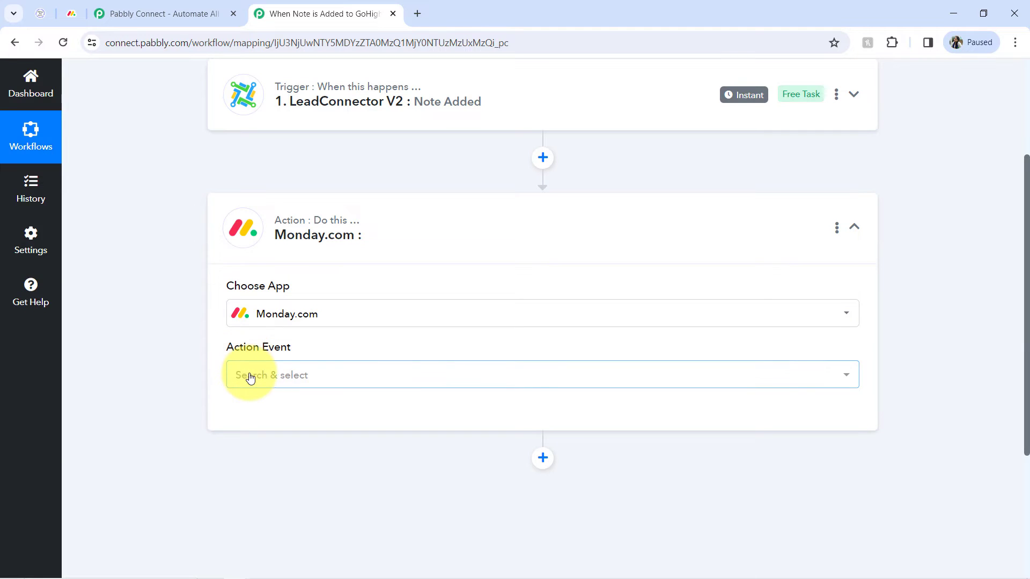
Search for sear and set the Monday.com action event to Search Items by Column Value.
{"action": "left_click", "coordinate": [250, 376]}
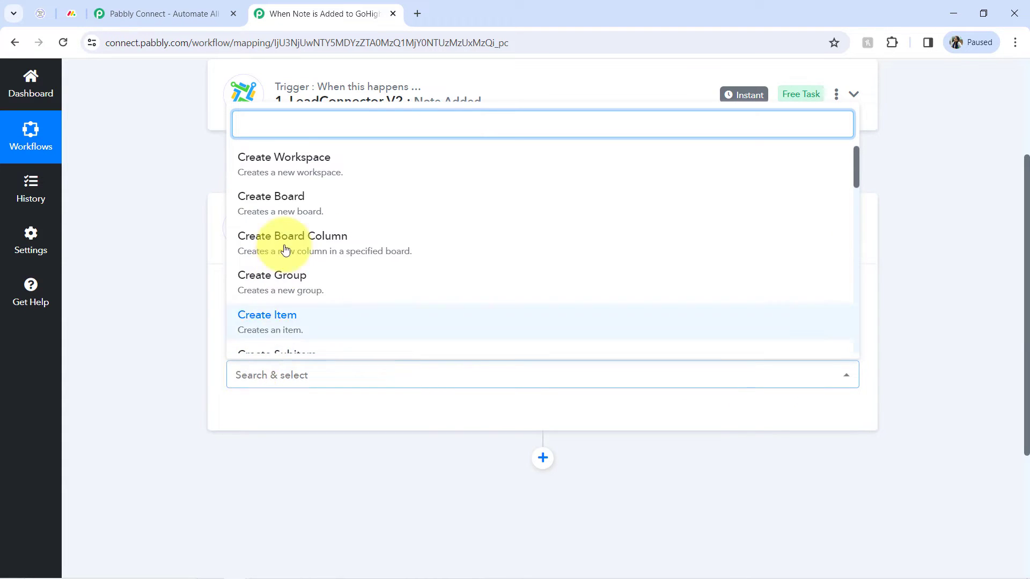
{"action": "type", "text": "sear"}
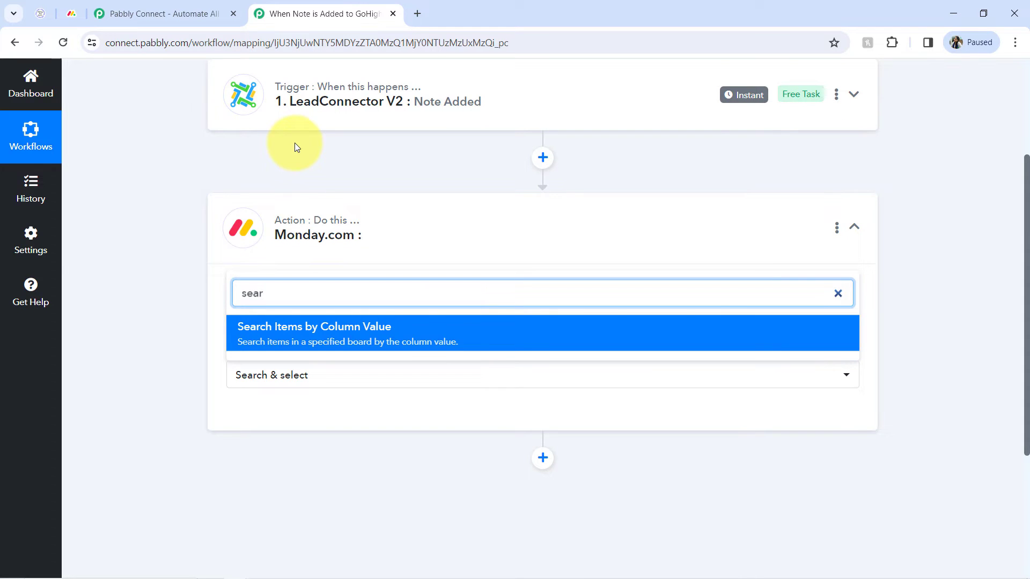
{"action": "left_click", "coordinate": [297, 339]}
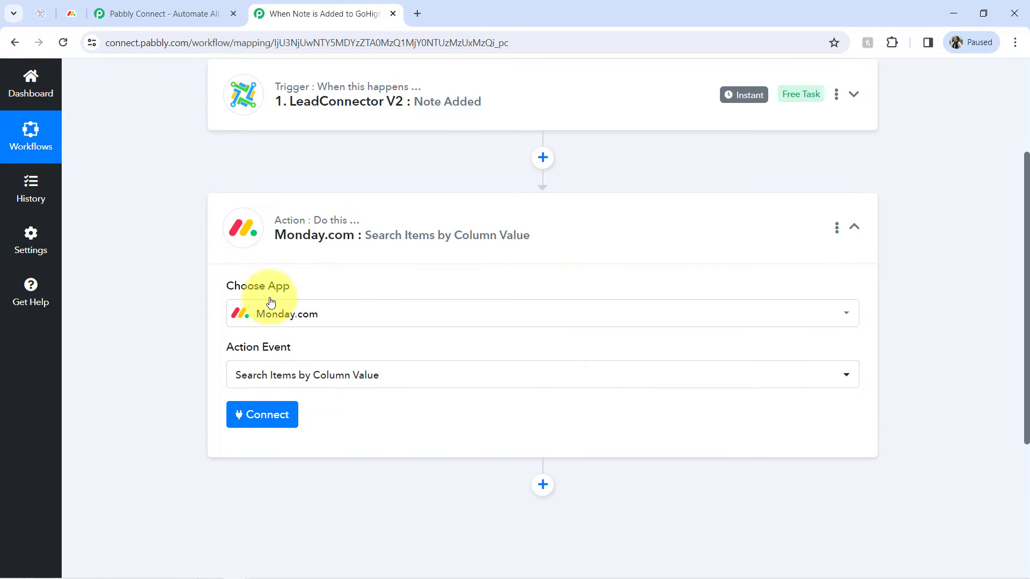
Start adding a new Monday.com connection and read the API token instructions.
{"action": "left_click", "coordinate": [80, 8]}
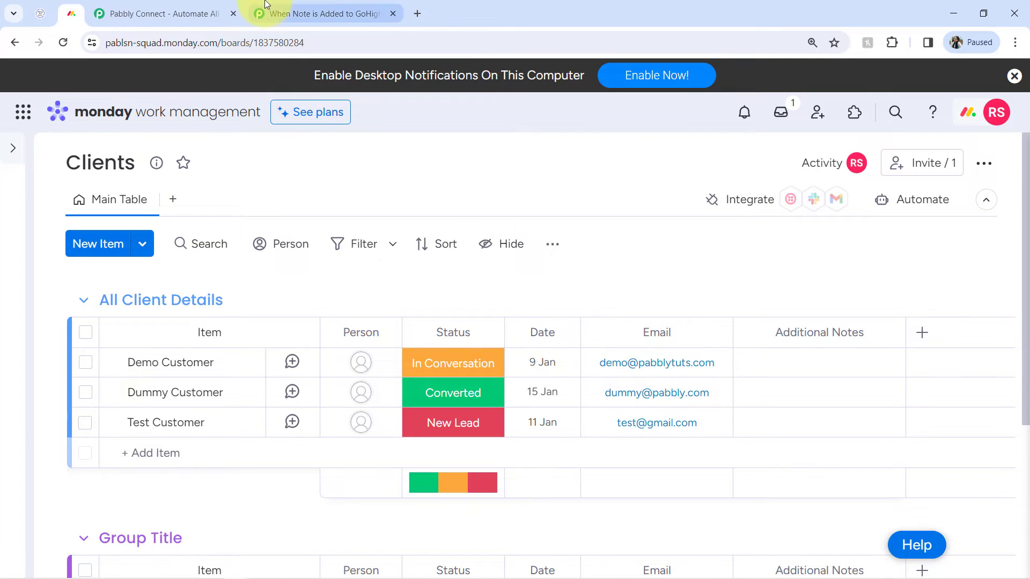
{"action": "left_click", "coordinate": [290, 14]}
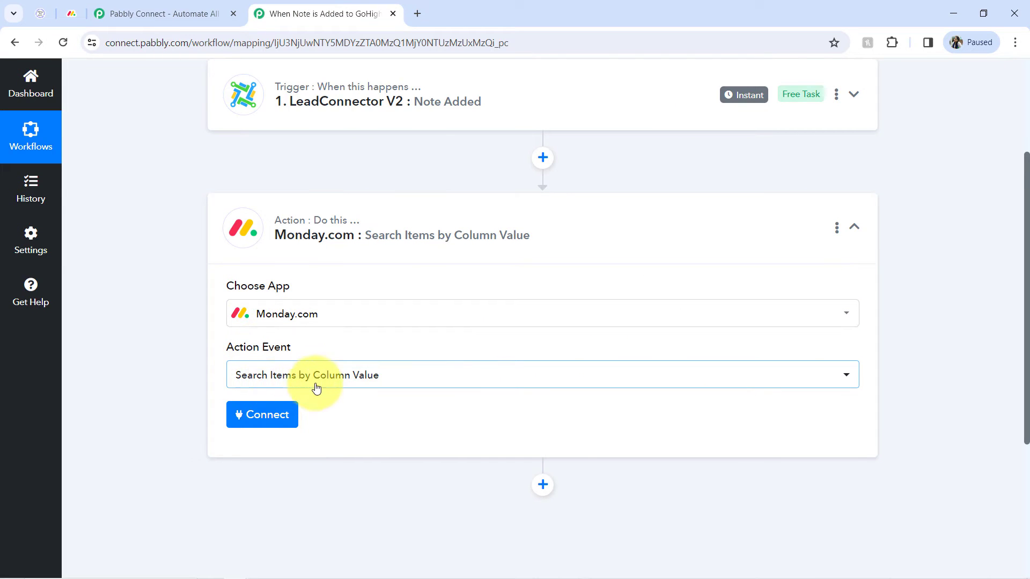
{"action": "left_click", "coordinate": [263, 415]}
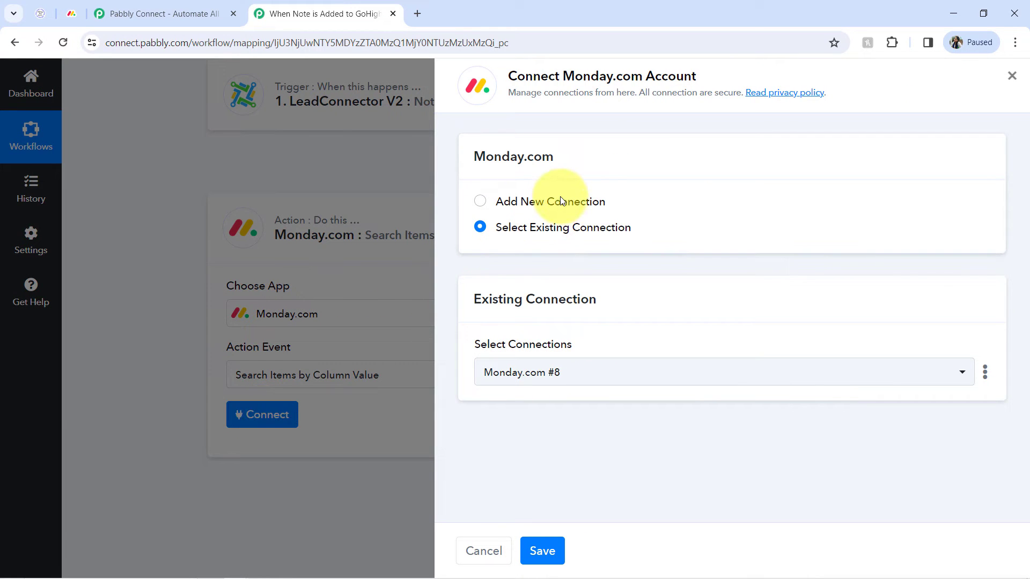
{"action": "left_click", "coordinate": [560, 198]}
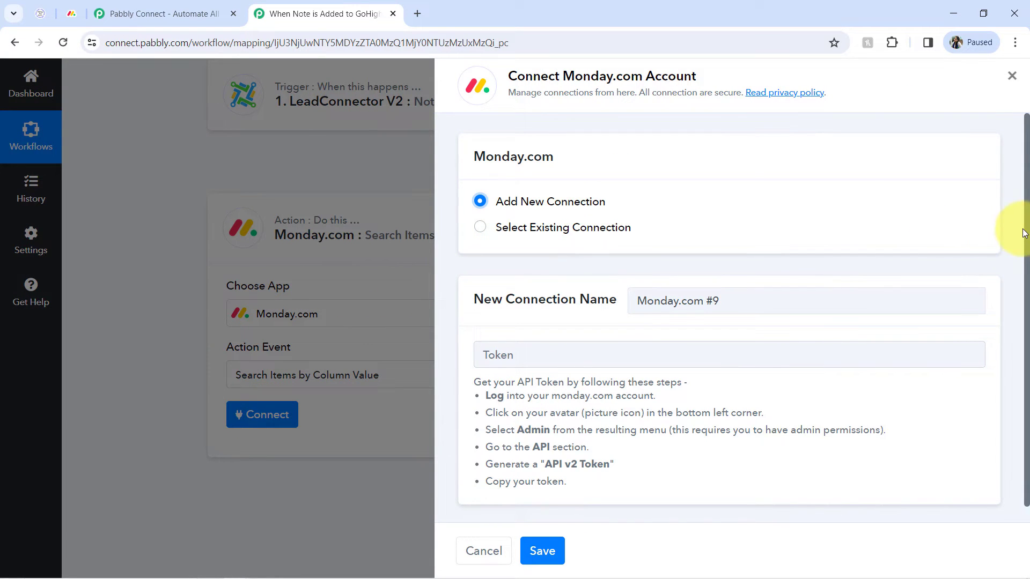
{"action": "left_click_drag", "start_coordinate": [1028, 235], "coordinate": [1026, 266]}
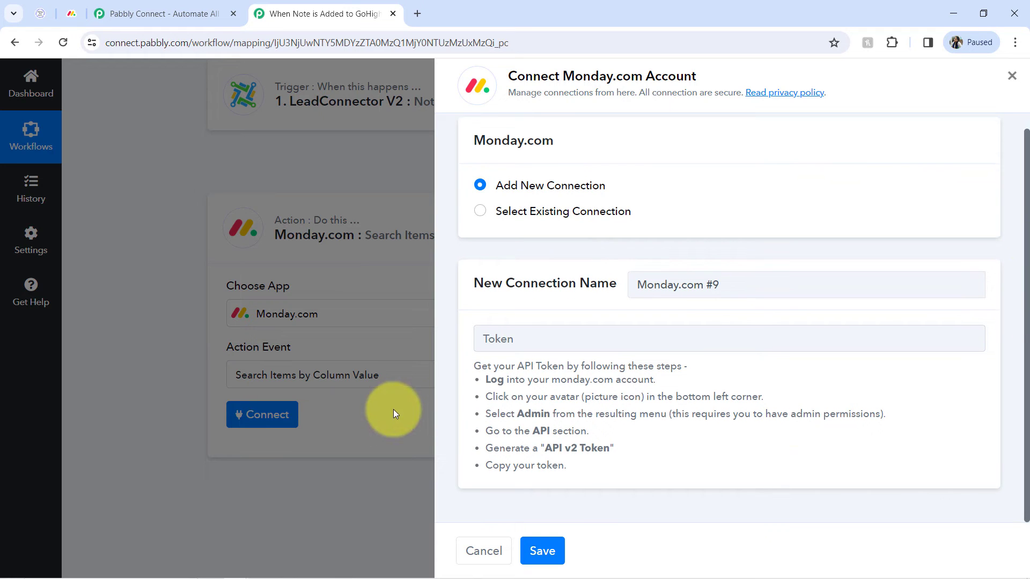
{"action": "left_click_drag", "start_coordinate": [498, 380], "coordinate": [538, 446]}
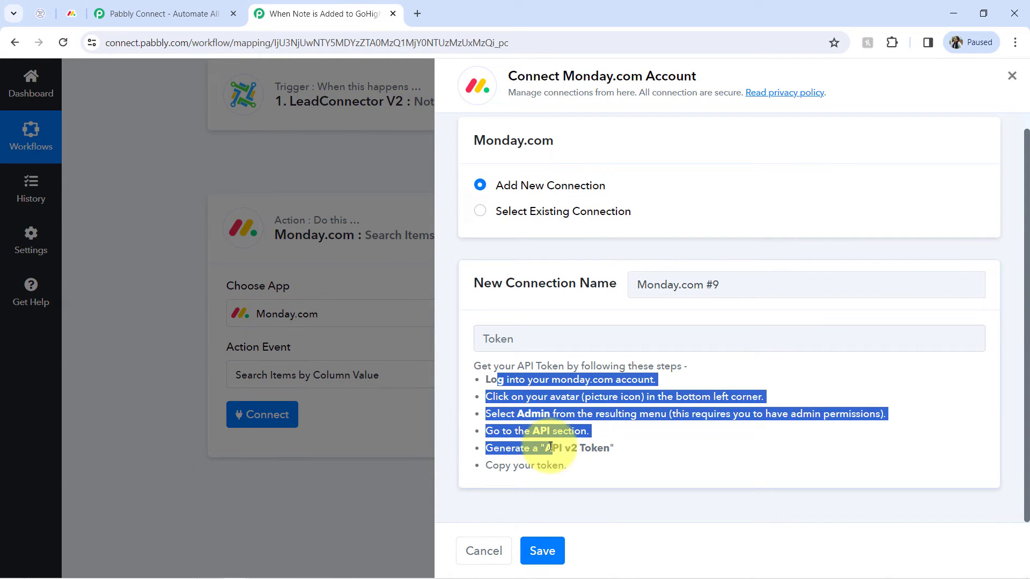
{"action": "left_click", "coordinate": [554, 410]}
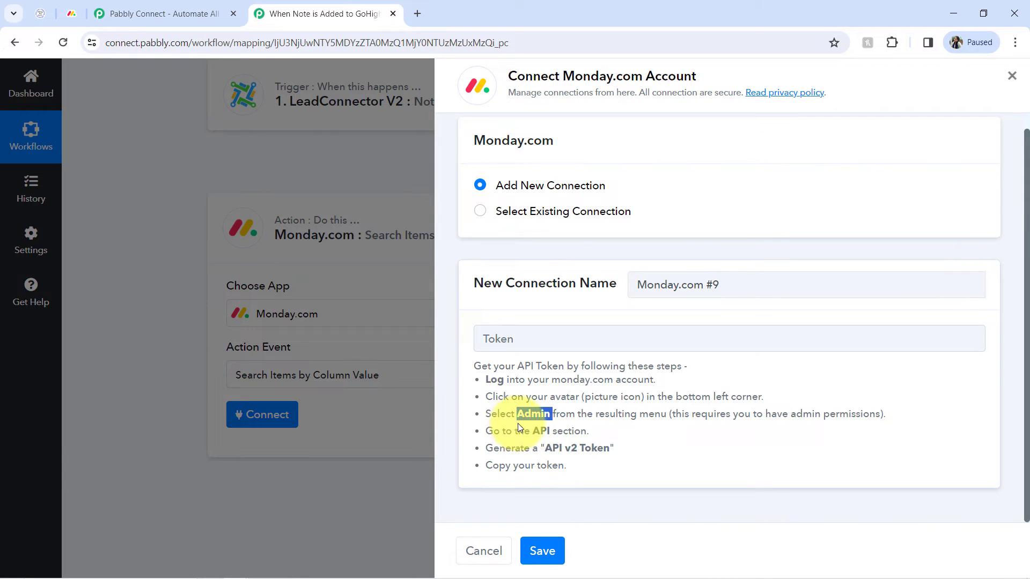
Switch to monday.com and open Administration's API section to copy the personal API token.
{"action": "left_click", "coordinate": [71, 13]}
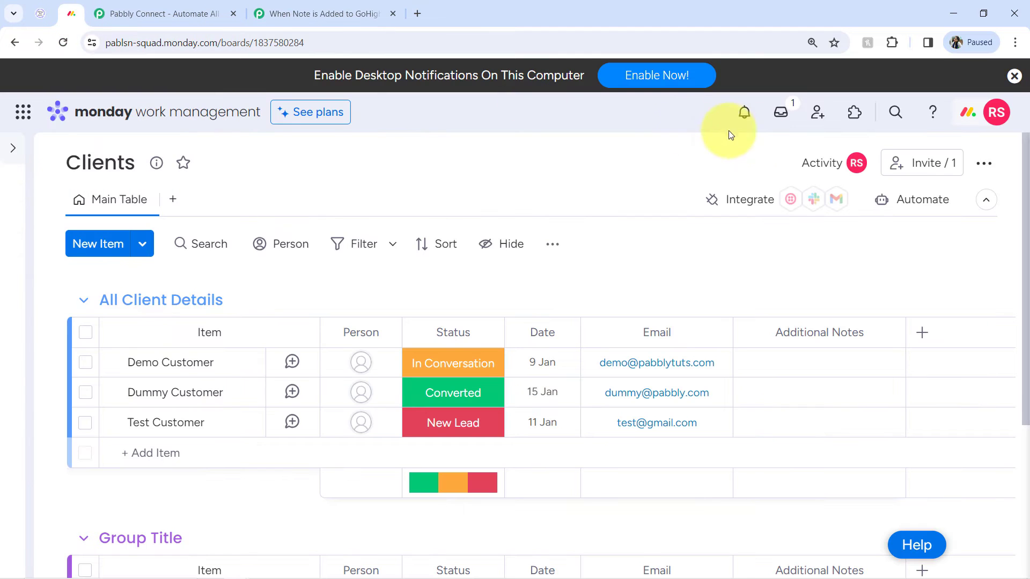
{"action": "left_click", "coordinate": [992, 122]}
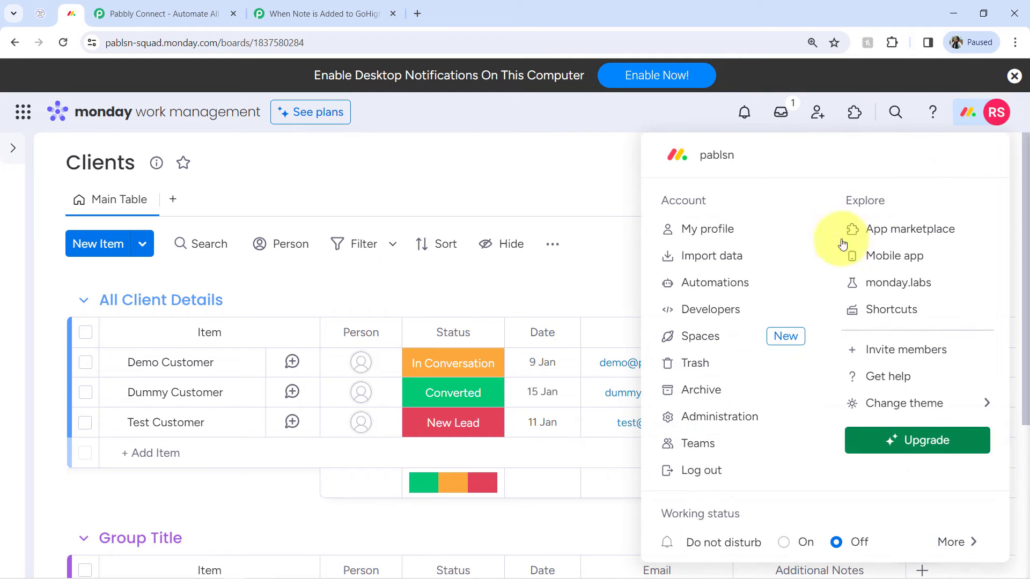
{"action": "left_click", "coordinate": [680, 419]}
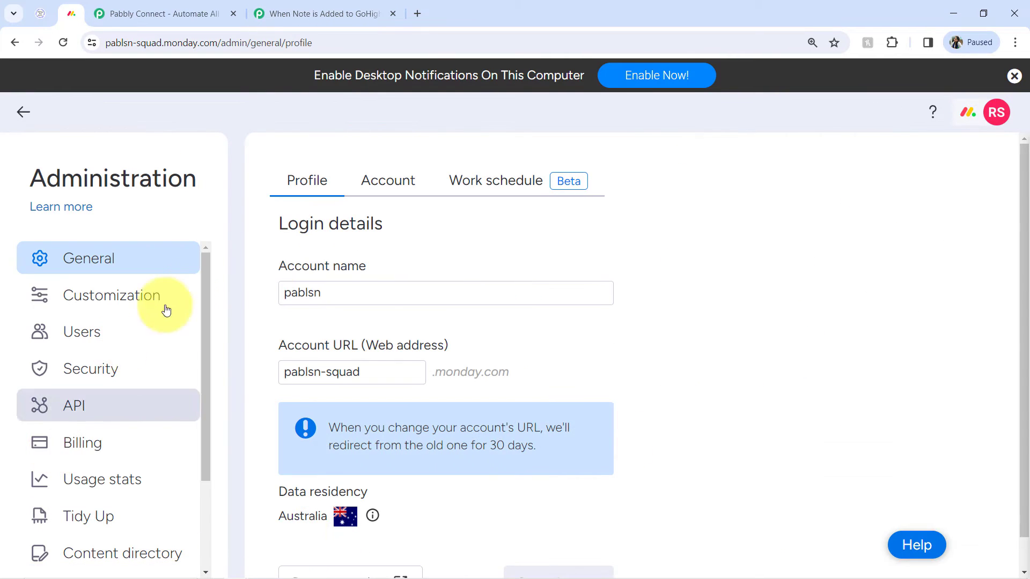
{"action": "left_click", "coordinate": [89, 409]}
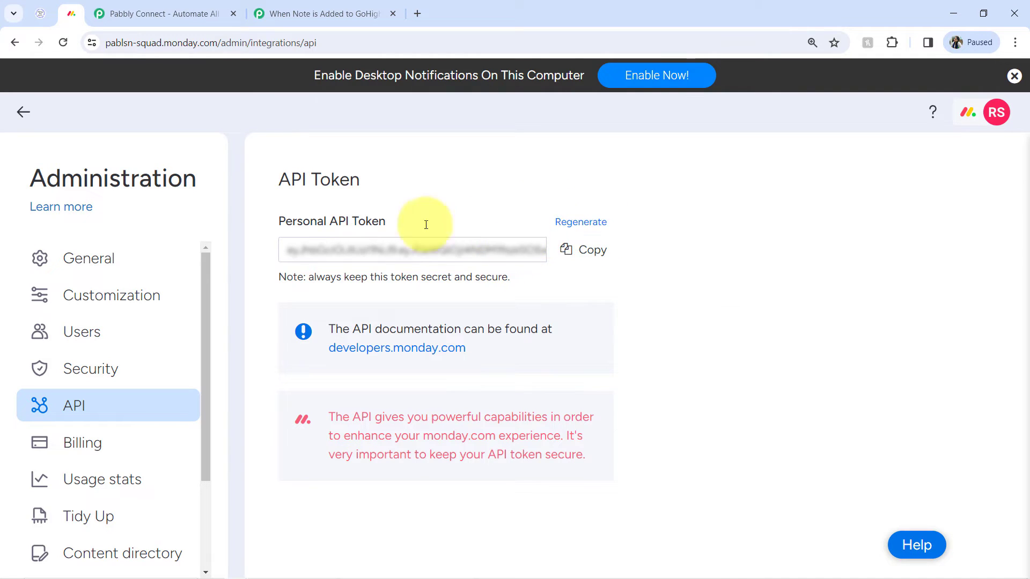
{"action": "left_click", "coordinate": [272, 12]}
Paste the monday.com API token into the new connection's Token field and save the connection.
{"action": "left_click", "coordinate": [579, 344]}
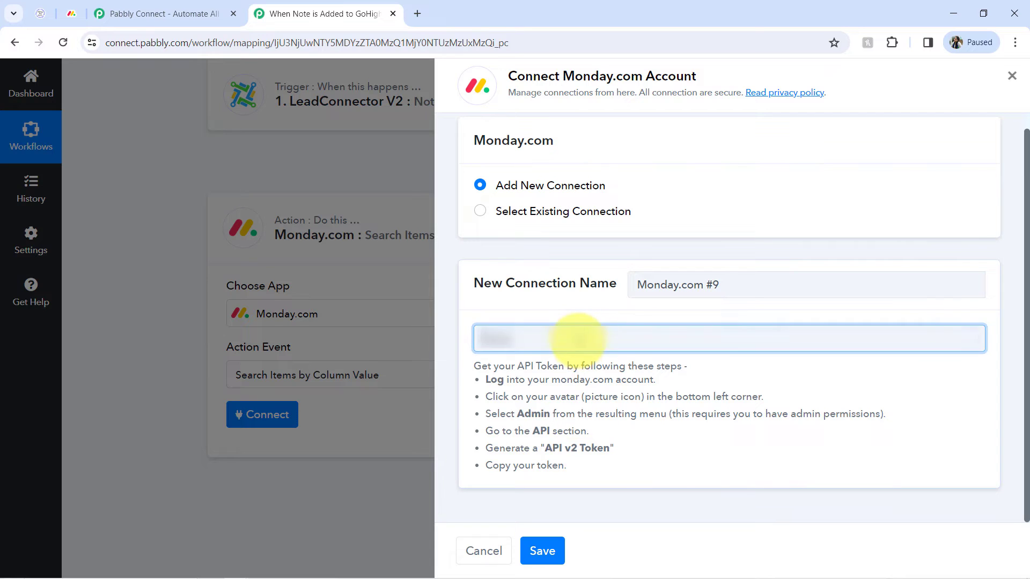
{"action": "key", "text": "ctrl+v"}
{"action": "left_click", "coordinate": [542, 552]}
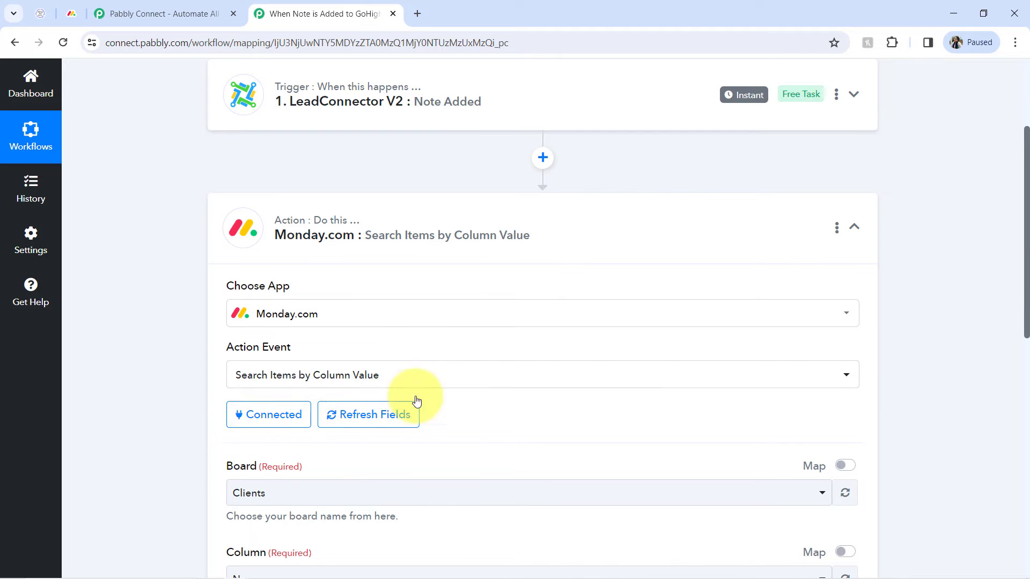
Review the Board field and the Clients board in the monday.com workspace.
{"action": "scroll", "coordinate": [1027, 277], "scroll_direction": "down", "scroll_amount": 1}
{"action": "scroll", "coordinate": [1027, 276], "scroll_direction": "down", "scroll_amount": 4}
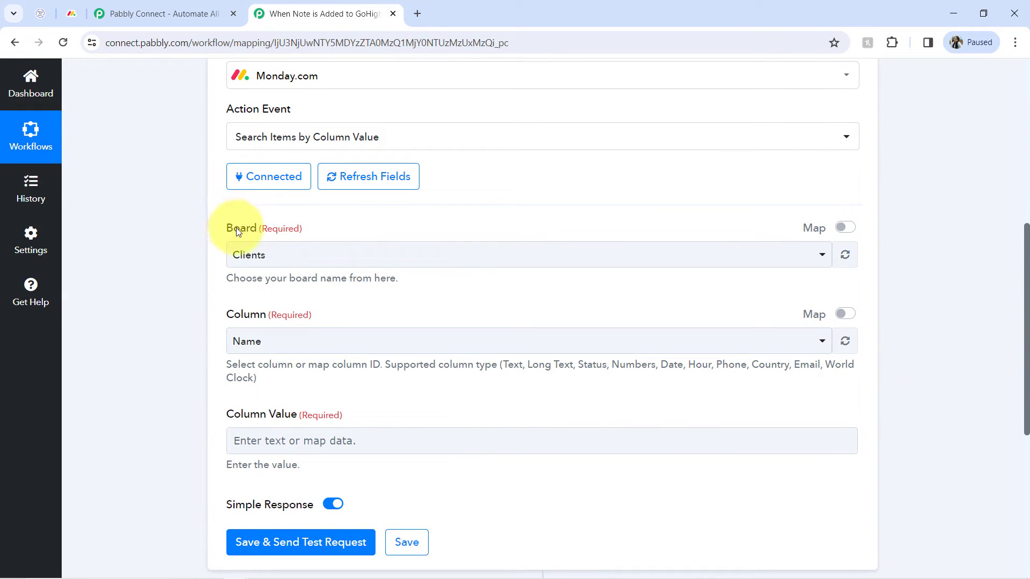
{"action": "left_click_drag", "start_coordinate": [234, 228], "coordinate": [269, 228]}
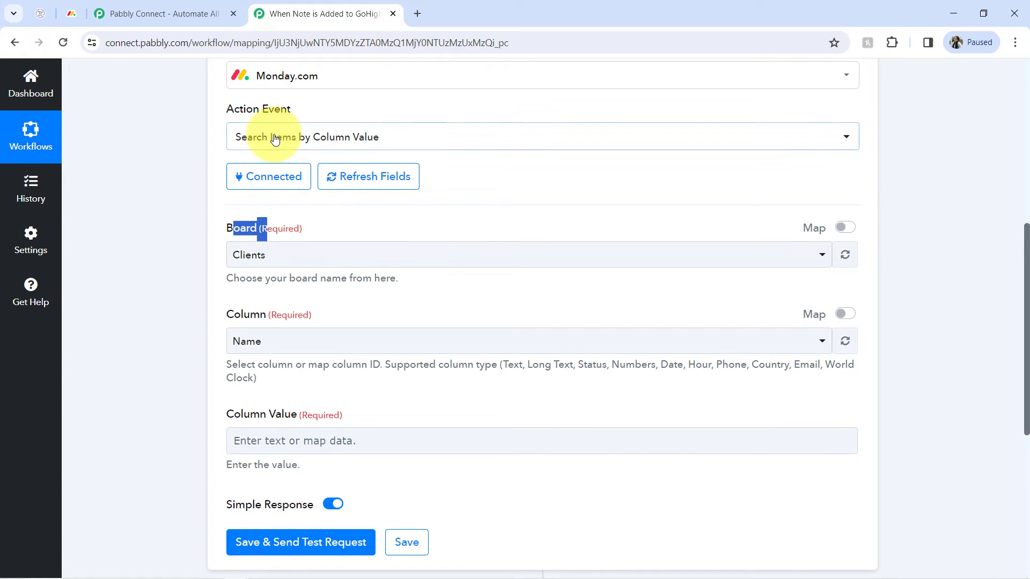
{"action": "left_click", "coordinate": [73, 7]}
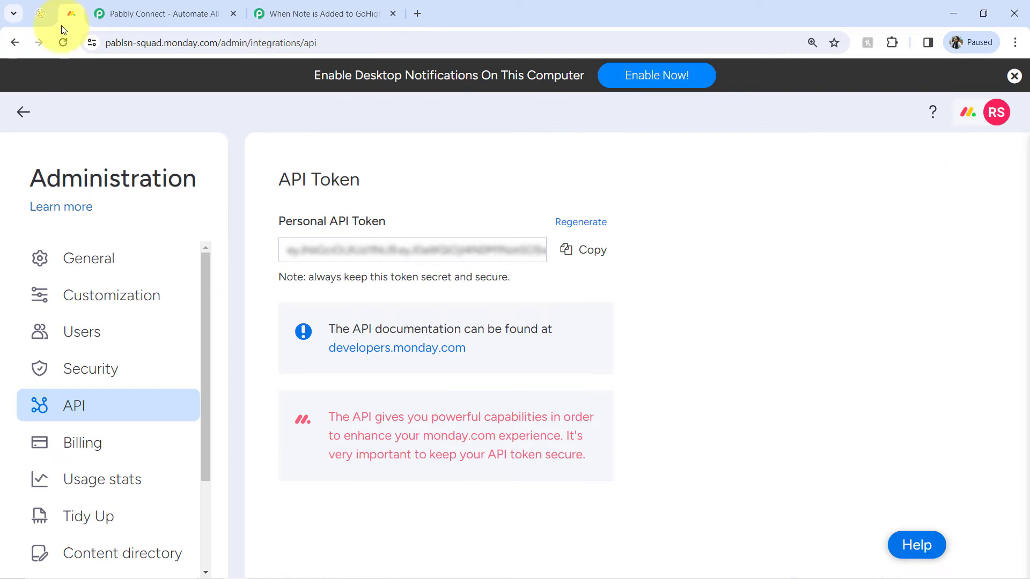
{"action": "left_click", "coordinate": [22, 110]}
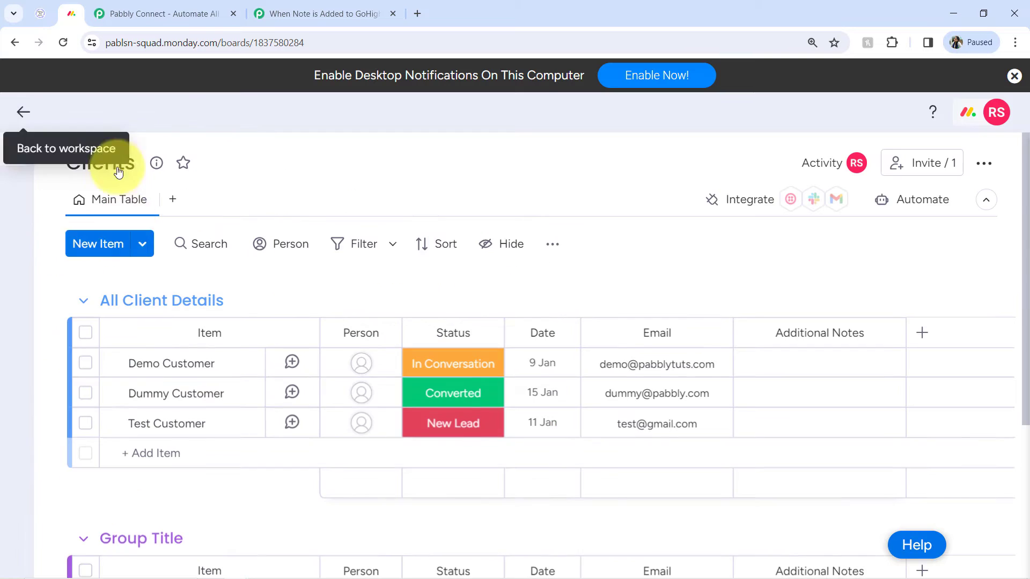
{"action": "left_click", "coordinate": [13, 154]}
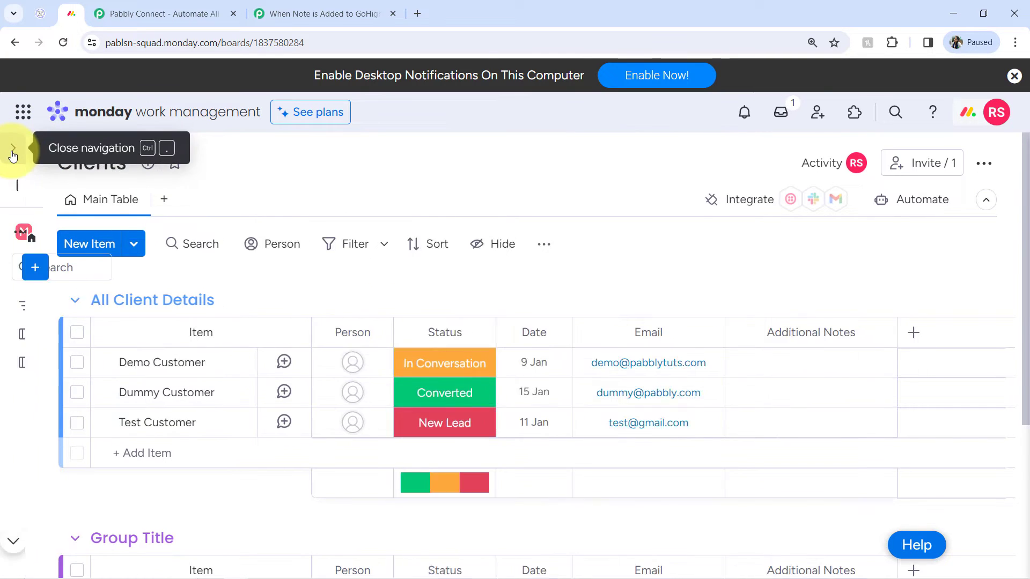
{"action": "left_click", "coordinate": [297, 7]}
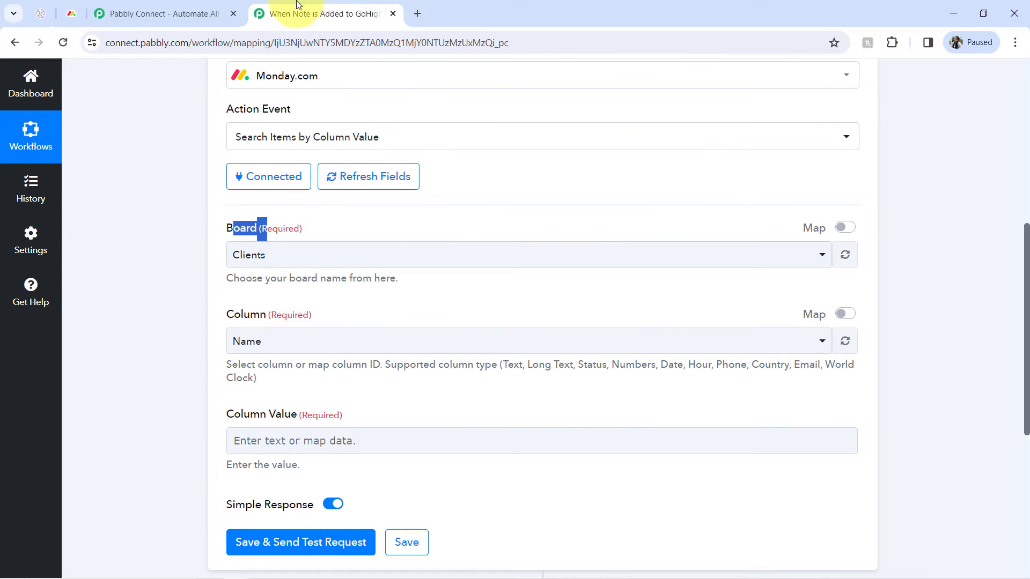
Set the search Board to Clients and the Column to Email.
{"action": "left_click", "coordinate": [253, 258]}
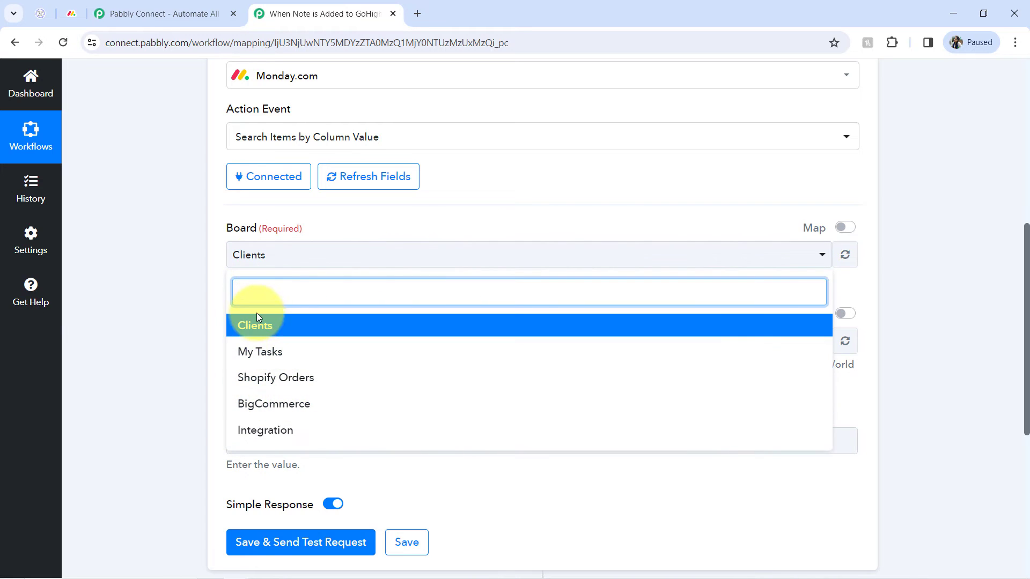
{"action": "left_click", "coordinate": [265, 333]}
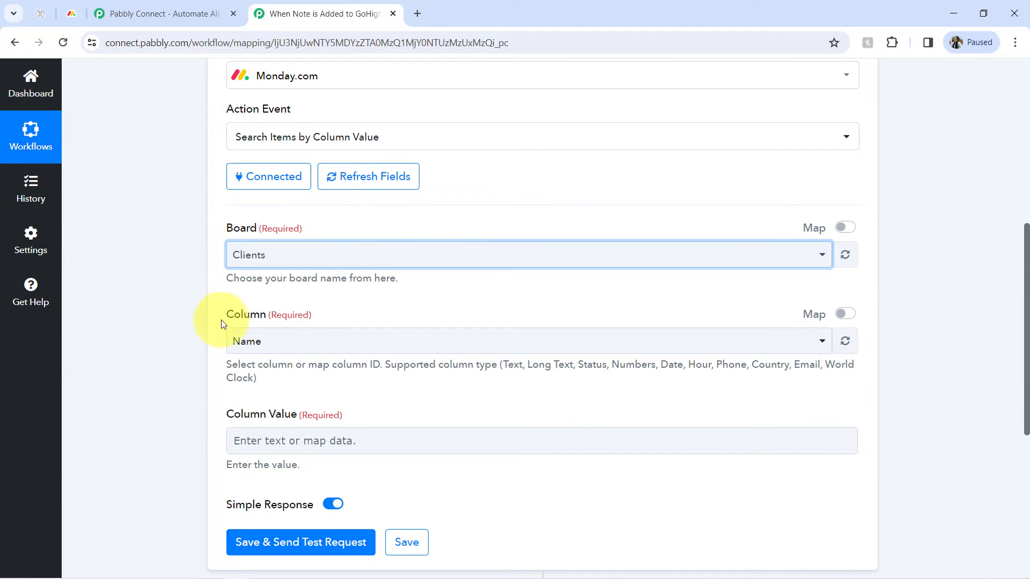
{"action": "left_click_drag", "start_coordinate": [228, 316], "coordinate": [272, 316]}
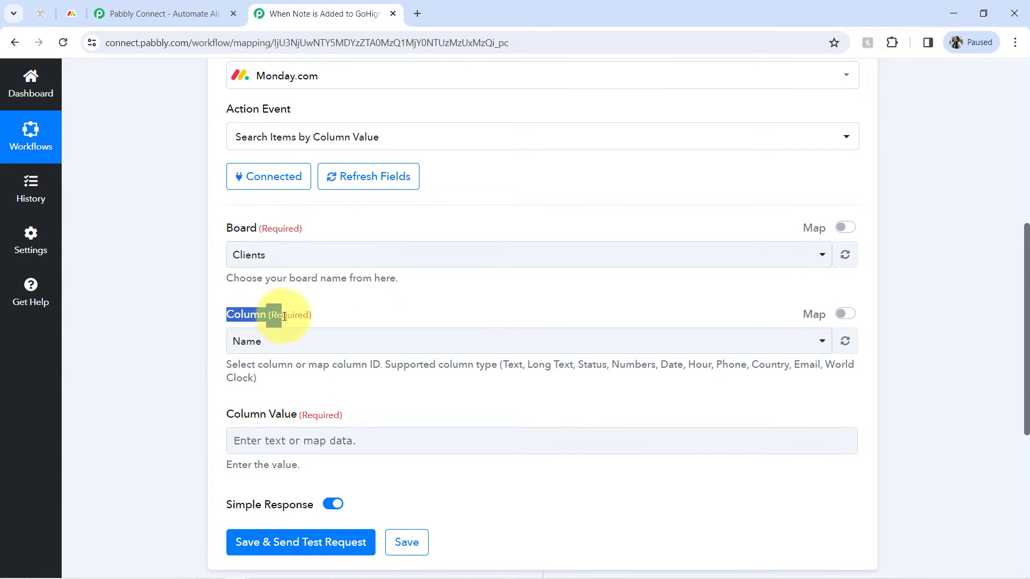
{"action": "left_click", "coordinate": [258, 343]}
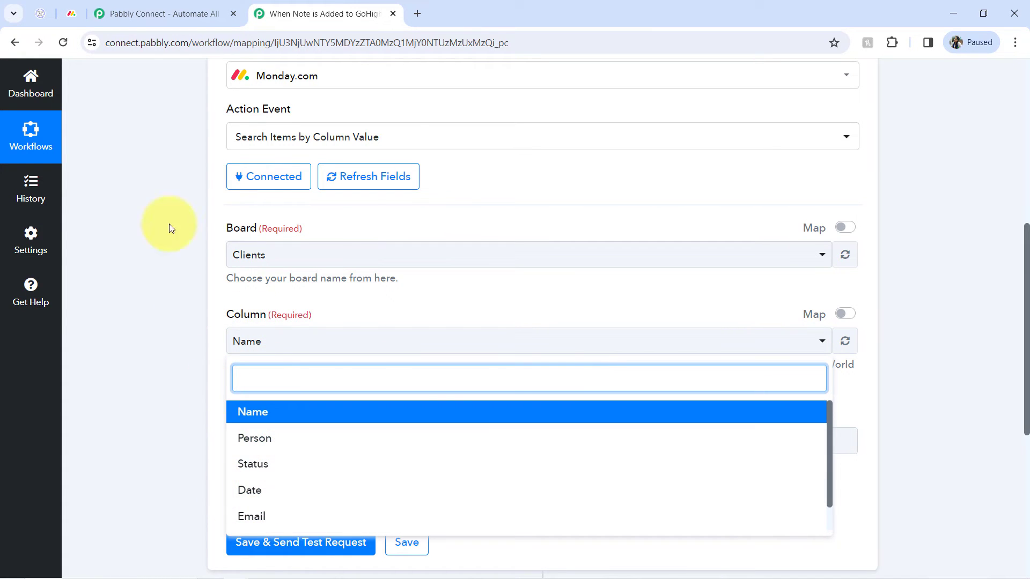
{"action": "left_click", "coordinate": [66, 16]}
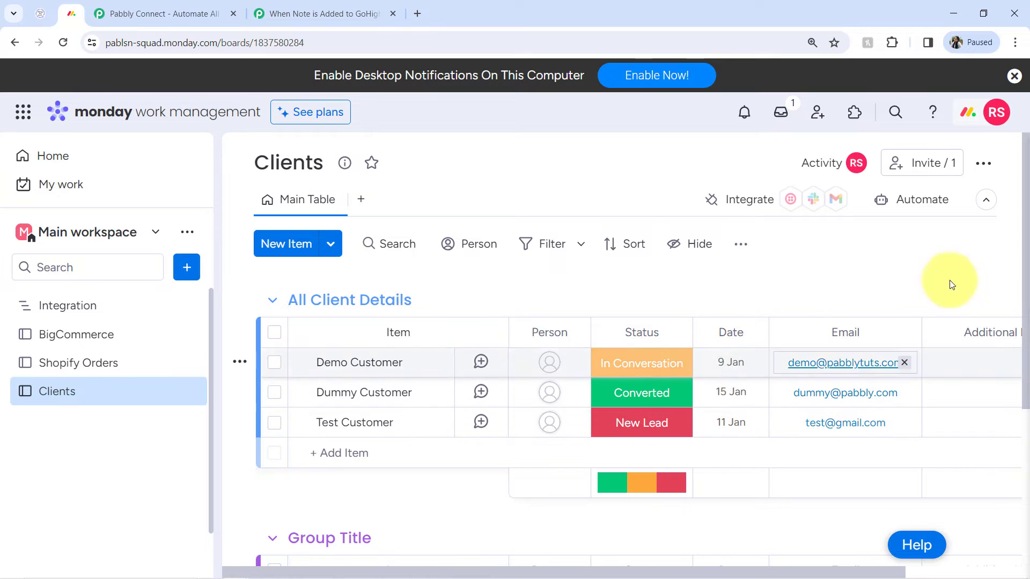
{"action": "left_click", "coordinate": [276, 14]}
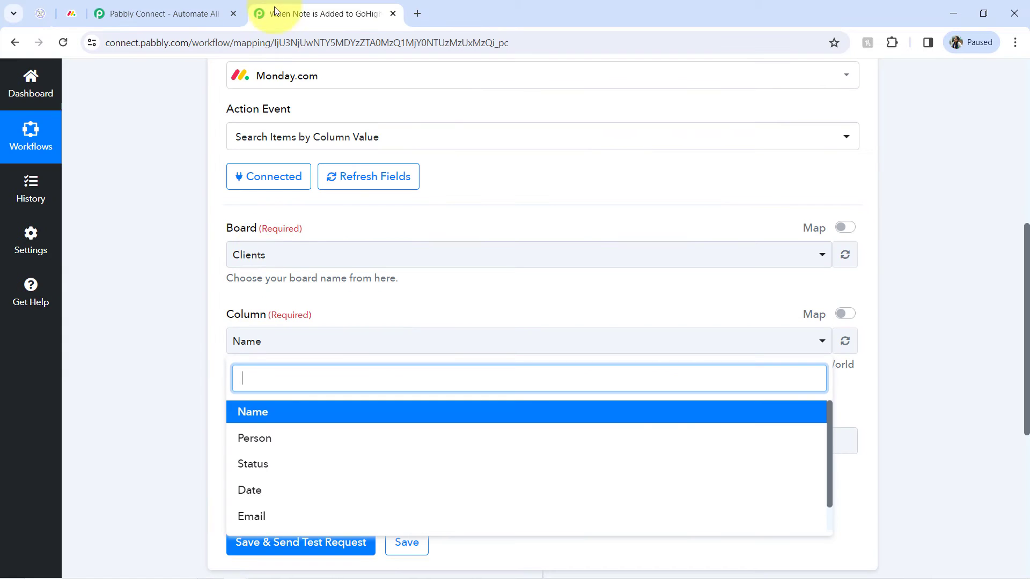
{"action": "left_click", "coordinate": [239, 515]}
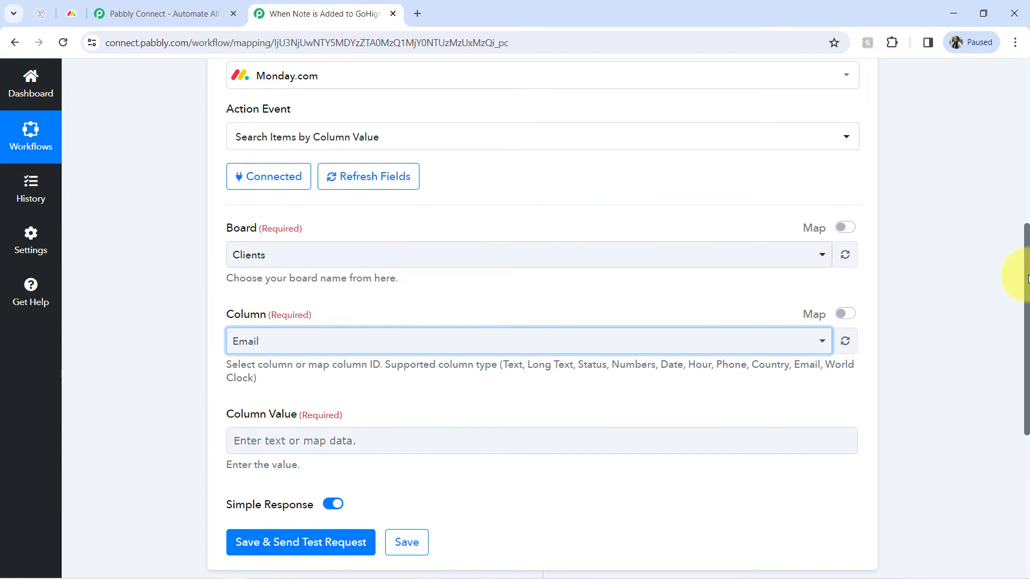
Check the demo contact's email in GoHighLevel.
{"action": "left_click_drag", "start_coordinate": [1027, 276], "coordinate": [1026, 330]}
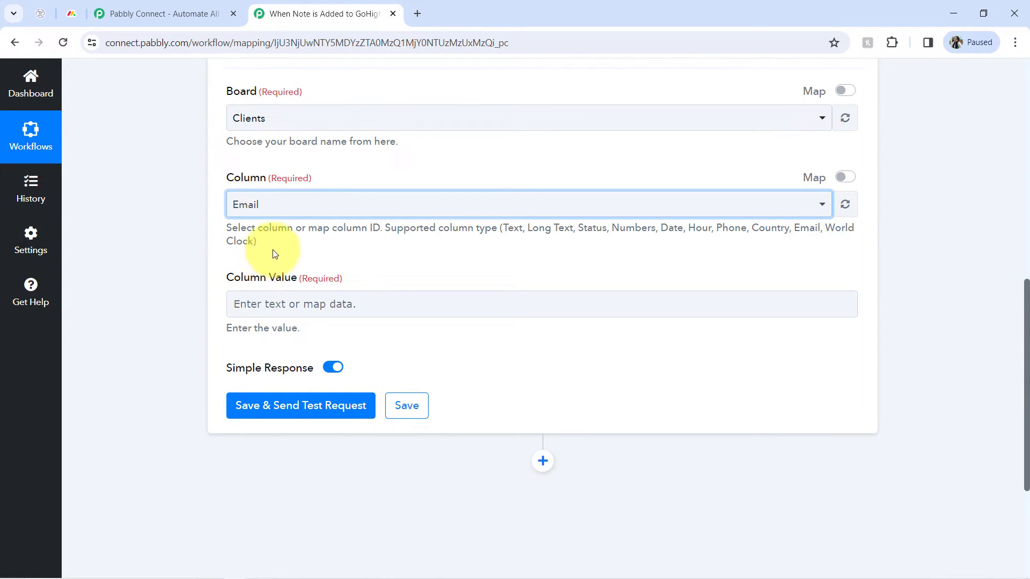
{"action": "left_click", "coordinate": [44, 14]}
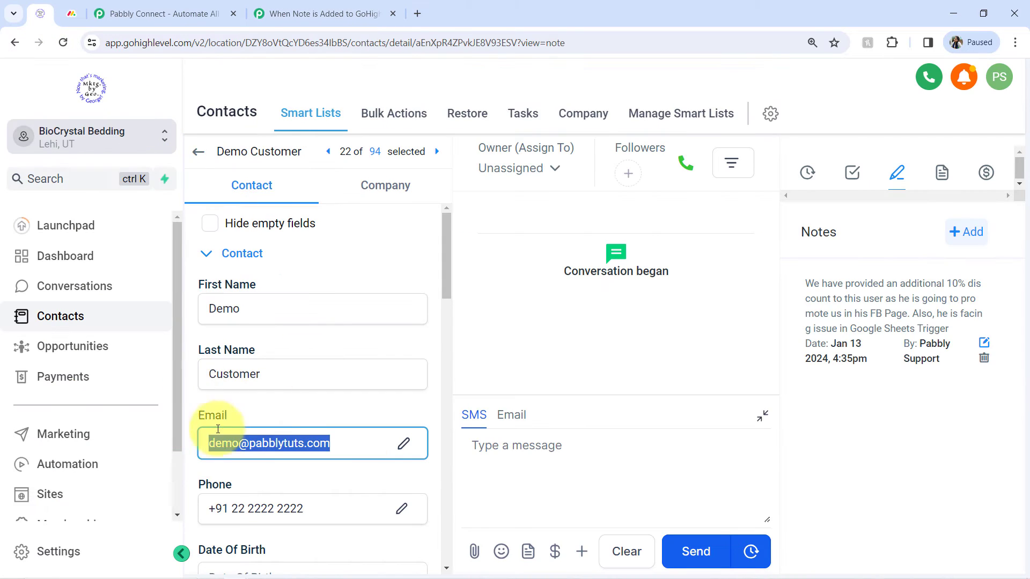
{"action": "left_click", "coordinate": [325, 12]}
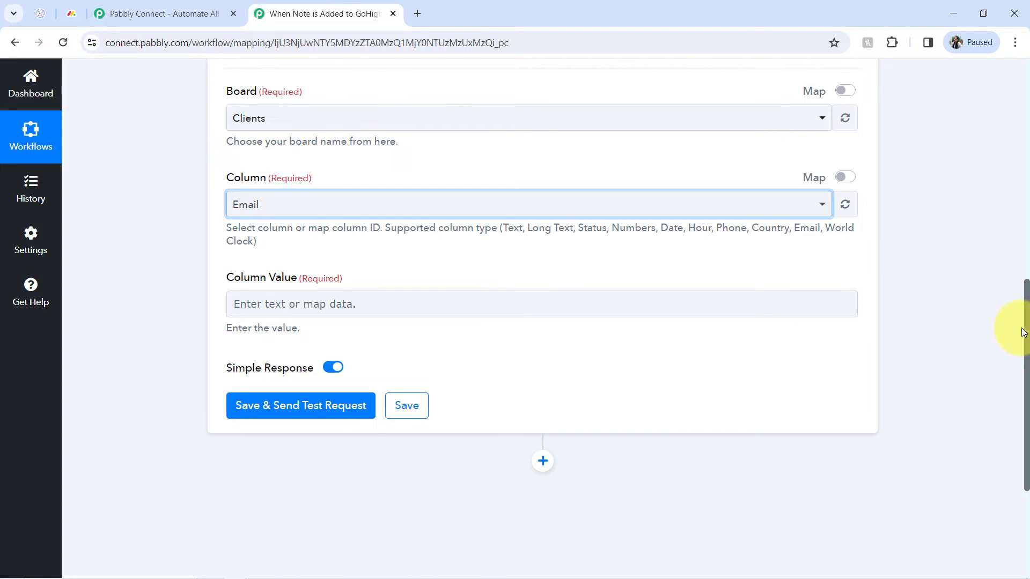
Expand the LeadConnector V2 trigger and open its Response Received fields.
{"action": "left_click_drag", "start_coordinate": [1027, 338], "coordinate": [1009, 140]}
{"action": "left_click", "coordinate": [301, 145]}
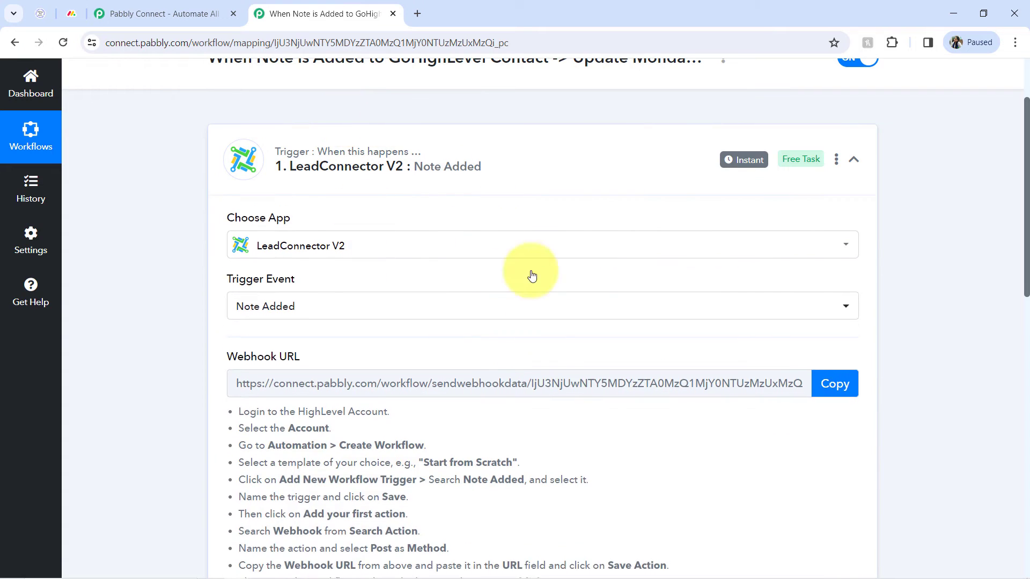
{"action": "scroll", "coordinate": [531, 276], "scroll_direction": "up", "scroll_amount": 2}
{"action": "left_click_drag", "start_coordinate": [1026, 140], "coordinate": [1005, 382]}
{"action": "scroll", "coordinate": [944, 386], "scroll_direction": "down", "scroll_amount": 1}
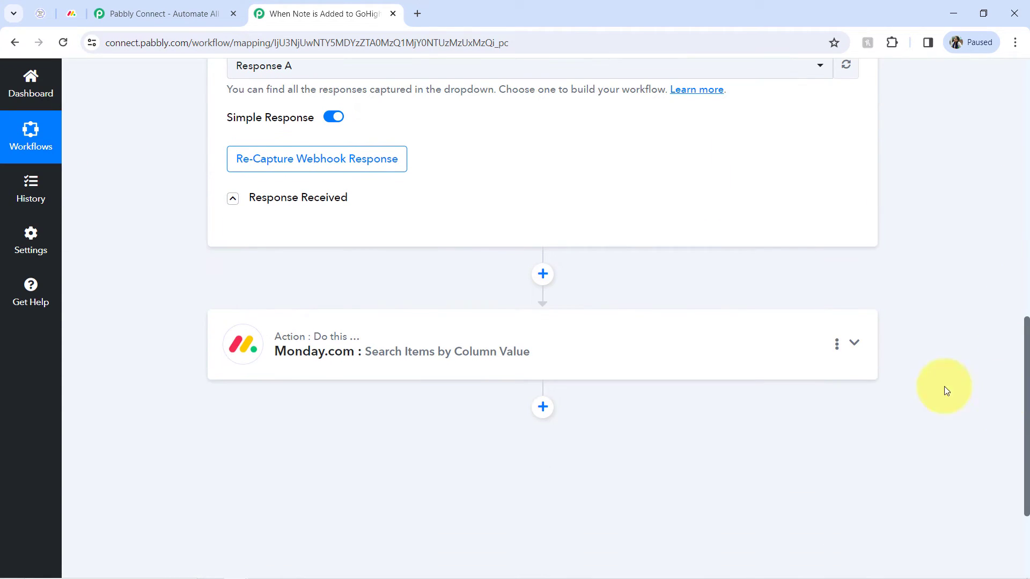
{"action": "left_click", "coordinate": [324, 199]}
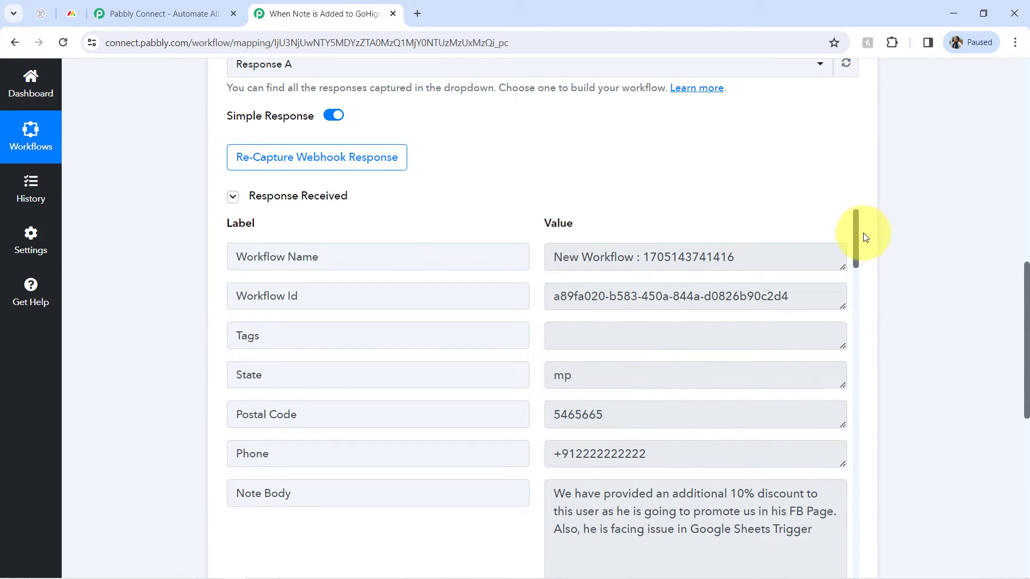
Map the search's Column Value to the Email field from the LeadConnector Note Added trigger.
{"action": "left_click_drag", "start_coordinate": [857, 233], "coordinate": [846, 355]}
{"action": "double_click", "coordinate": [695, 379]}
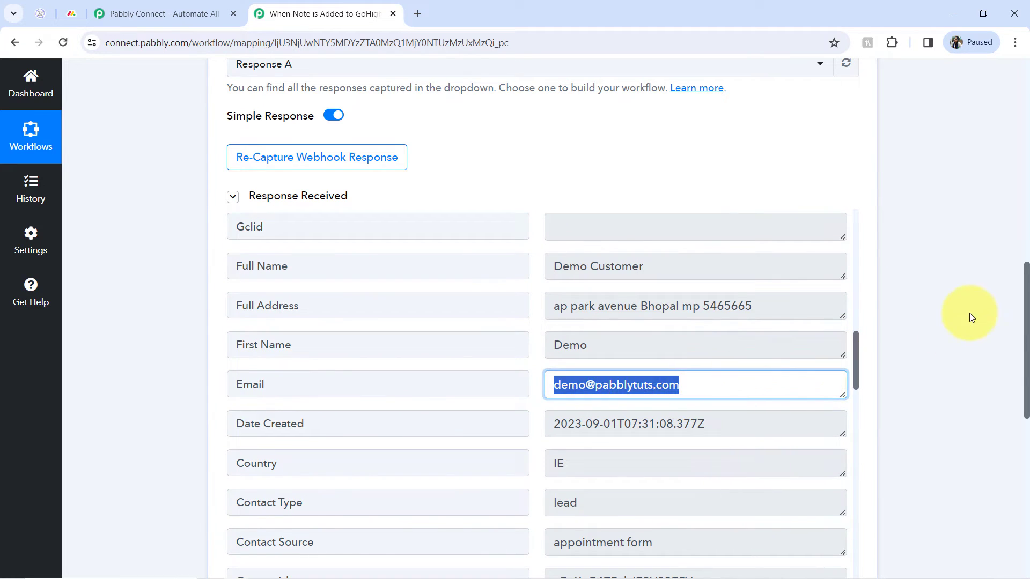
{"action": "left_click_drag", "start_coordinate": [1027, 293], "coordinate": [1027, 453]}
{"action": "left_click", "coordinate": [423, 197]}
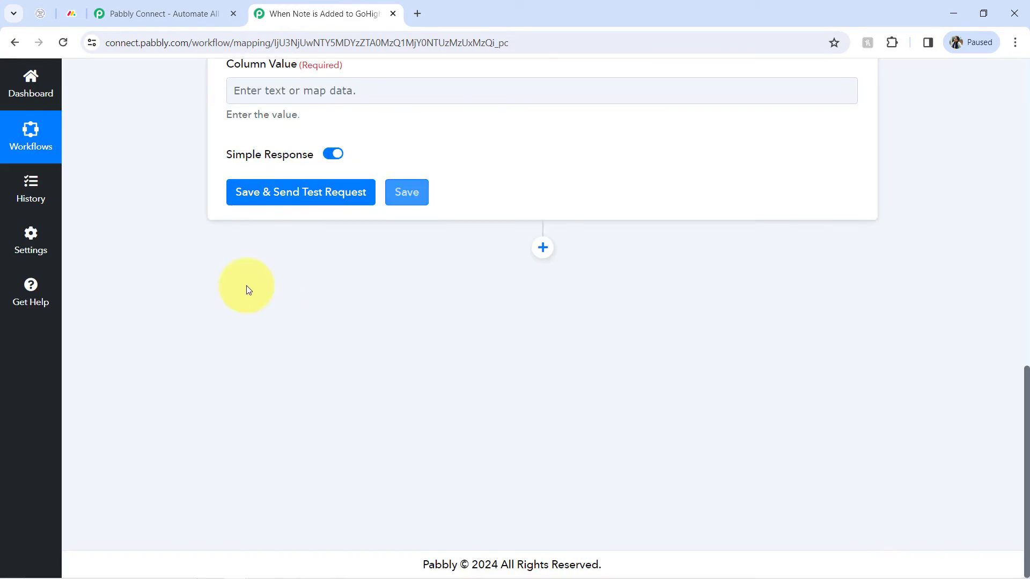
{"action": "scroll", "coordinate": [268, 332], "scroll_direction": "up", "scroll_amount": 10}
{"action": "left_click_drag", "start_coordinate": [1027, 263], "coordinate": [1008, 435]}
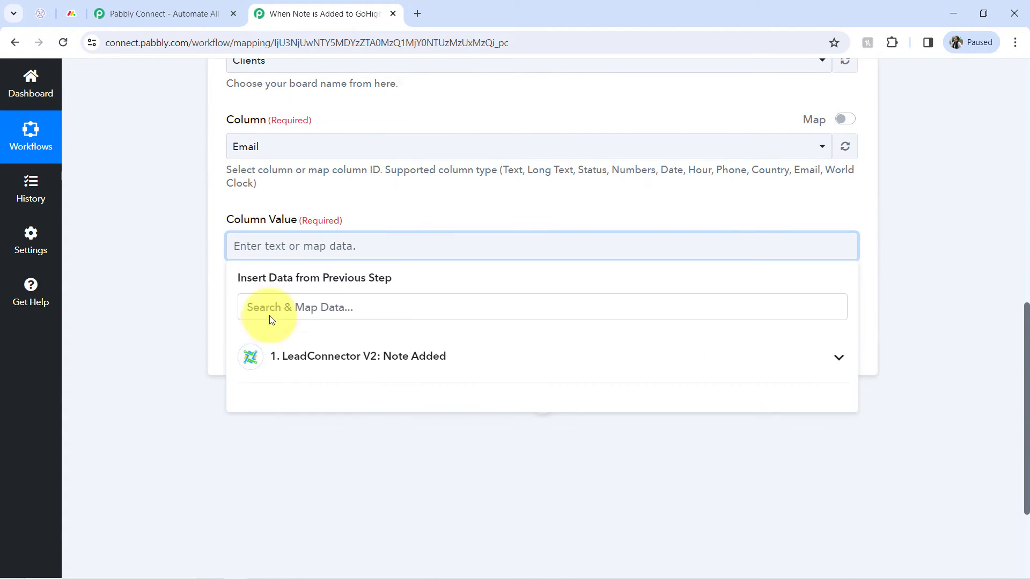
{"action": "left_click", "coordinate": [345, 358]}
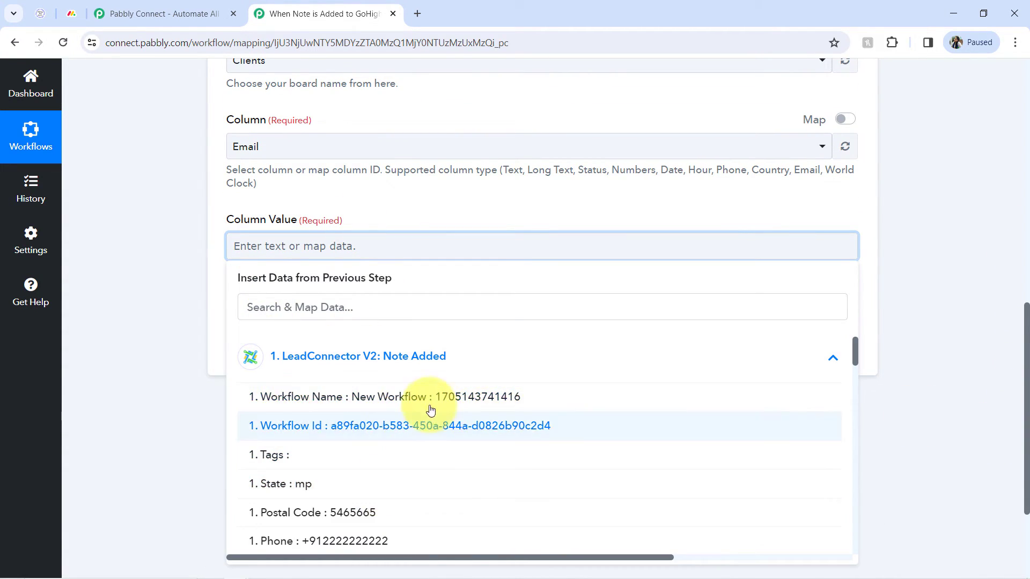
{"action": "left_click", "coordinate": [259, 316]}
{"action": "type", "text": "@"}
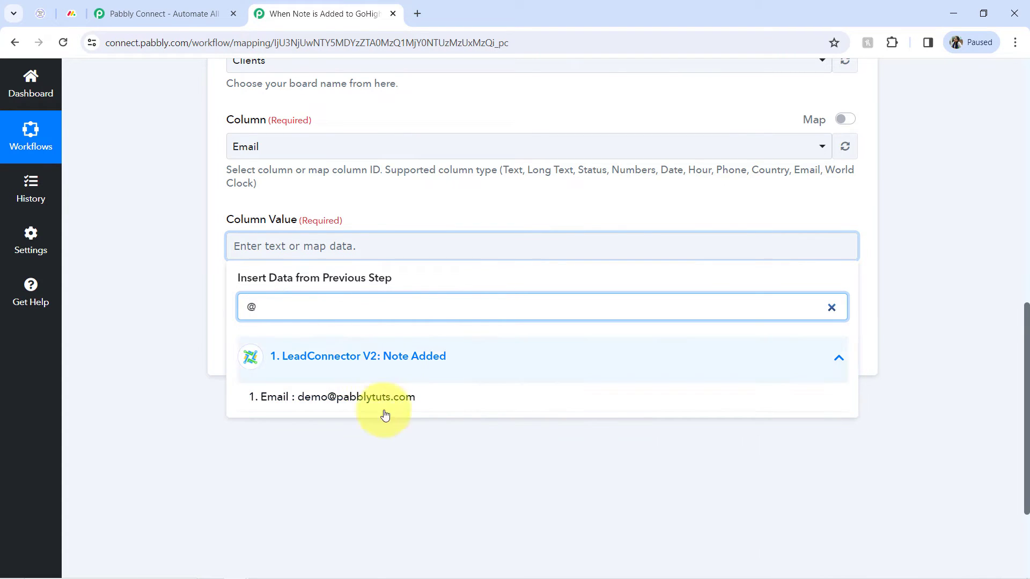
{"action": "left_click", "coordinate": [335, 398]}
{"action": "left_click", "coordinate": [196, 201]}
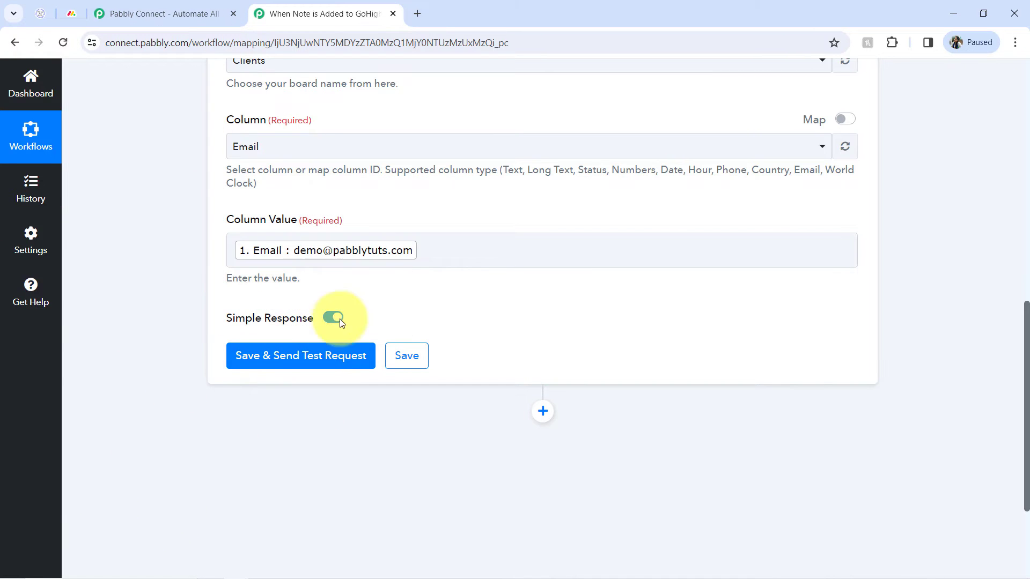
{"action": "left_click", "coordinate": [383, 257]}
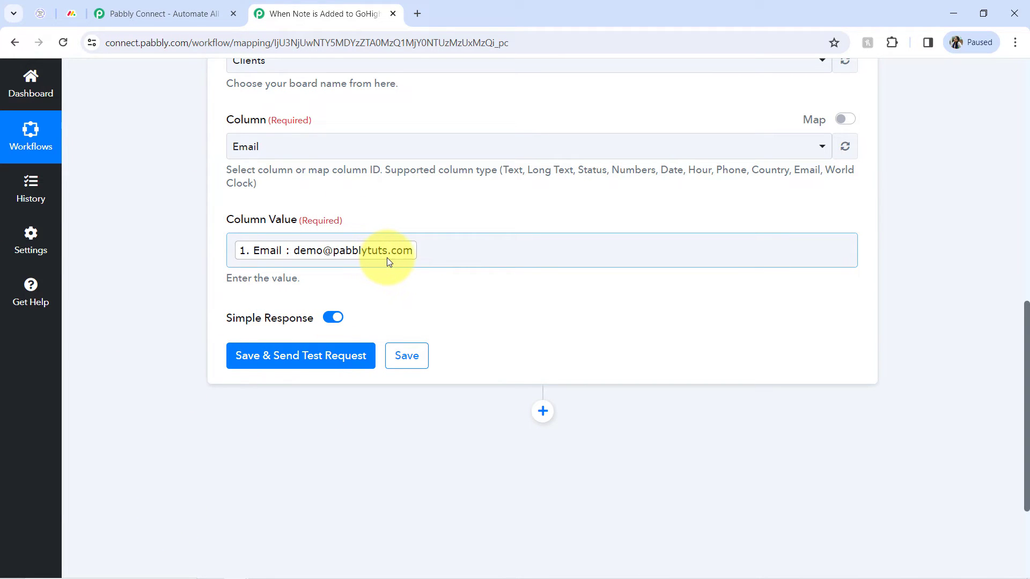
{"action": "left_click", "coordinate": [464, 252]}
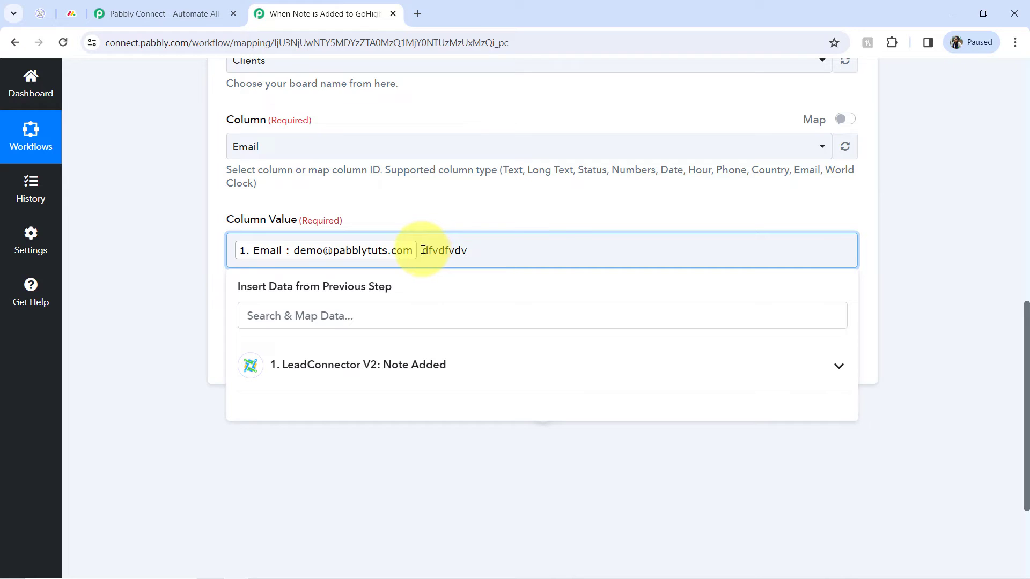
{"action": "left_click_drag", "start_coordinate": [422, 251], "coordinate": [553, 253]}
{"action": "key", "text": "BackSpace"}
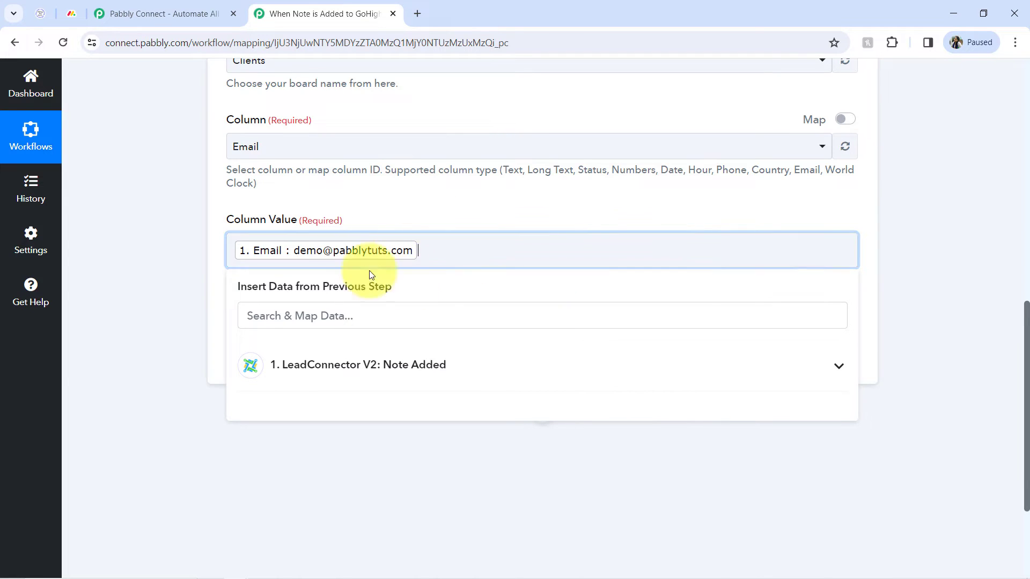
{"action": "left_click", "coordinate": [169, 208]}
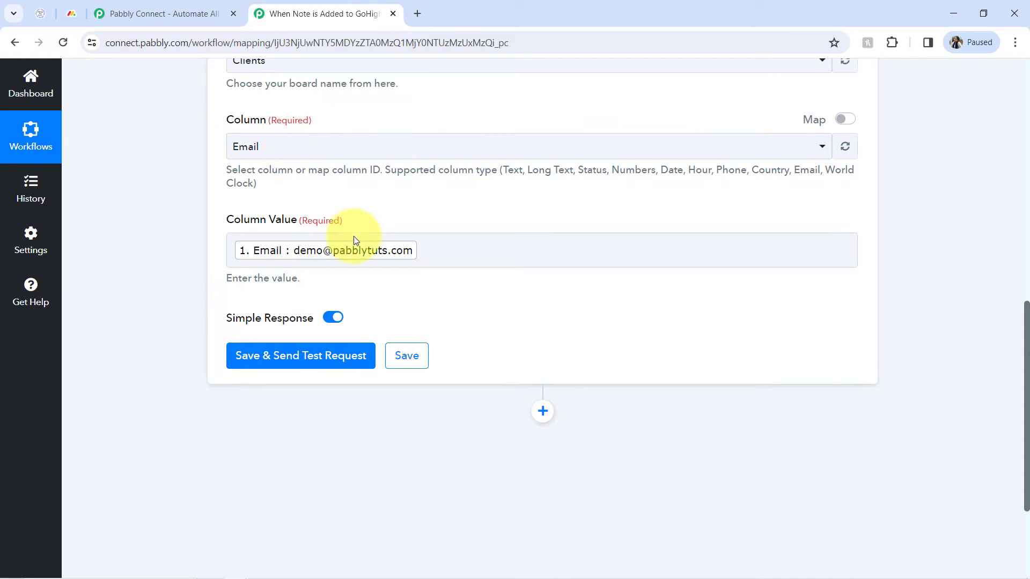
Save and send a test request for the monday.com search step.
{"action": "left_click", "coordinate": [287, 363]}
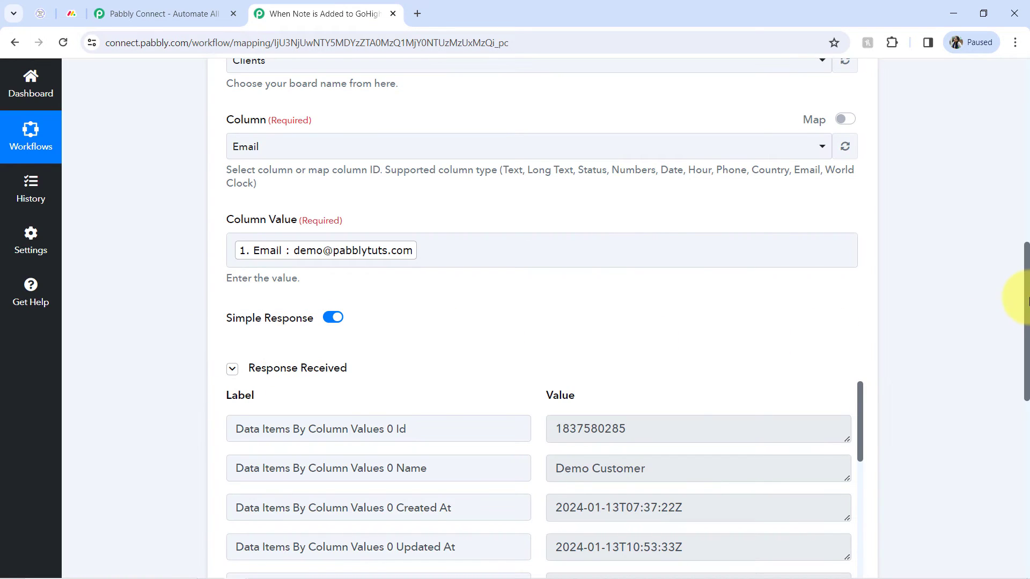
{"action": "left_click_drag", "start_coordinate": [1028, 299], "coordinate": [1025, 369]}
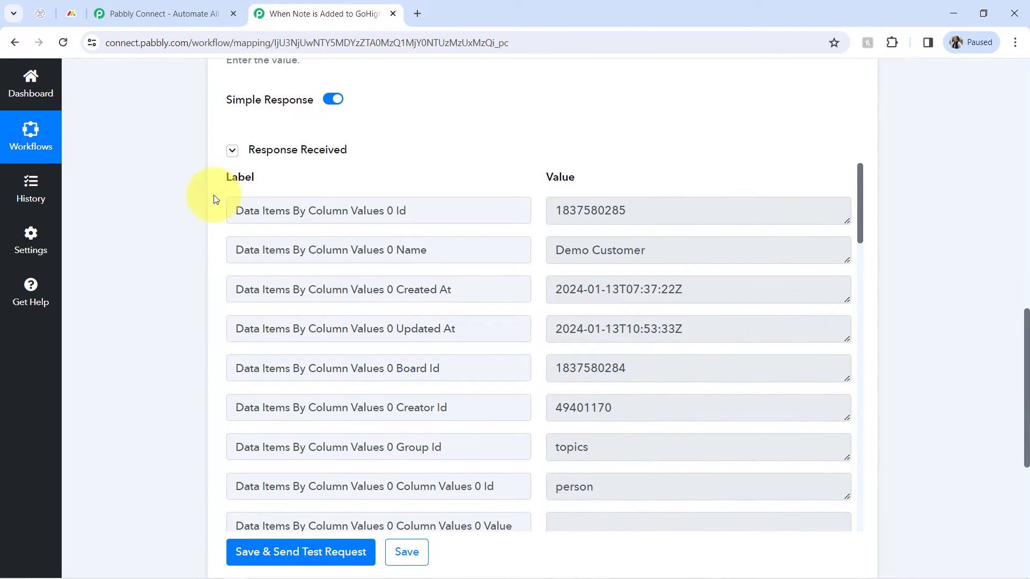
{"action": "left_click", "coordinate": [232, 151]}
{"action": "left_click", "coordinate": [234, 155]}
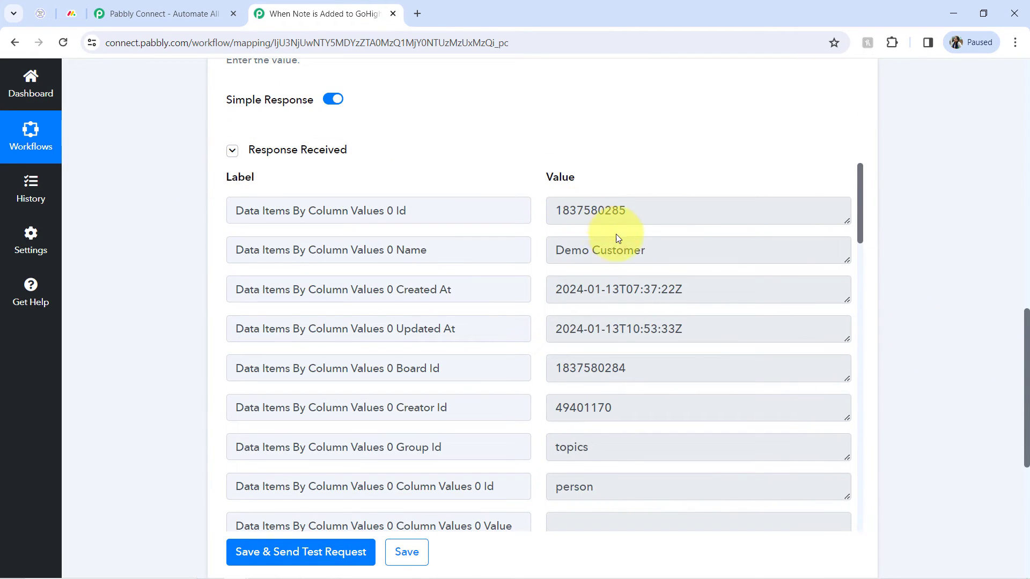
{"action": "left_click_drag", "start_coordinate": [623, 250], "coordinate": [581, 248]}
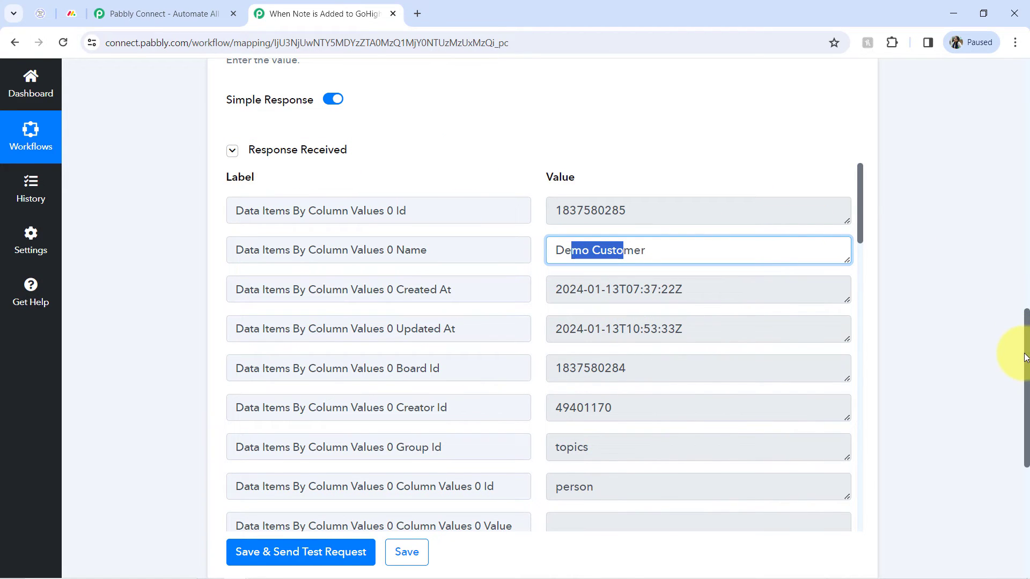
Examine the returned monday.com item data in the response fields.
{"action": "left_click_drag", "start_coordinate": [1027, 358], "coordinate": [1019, 298]}
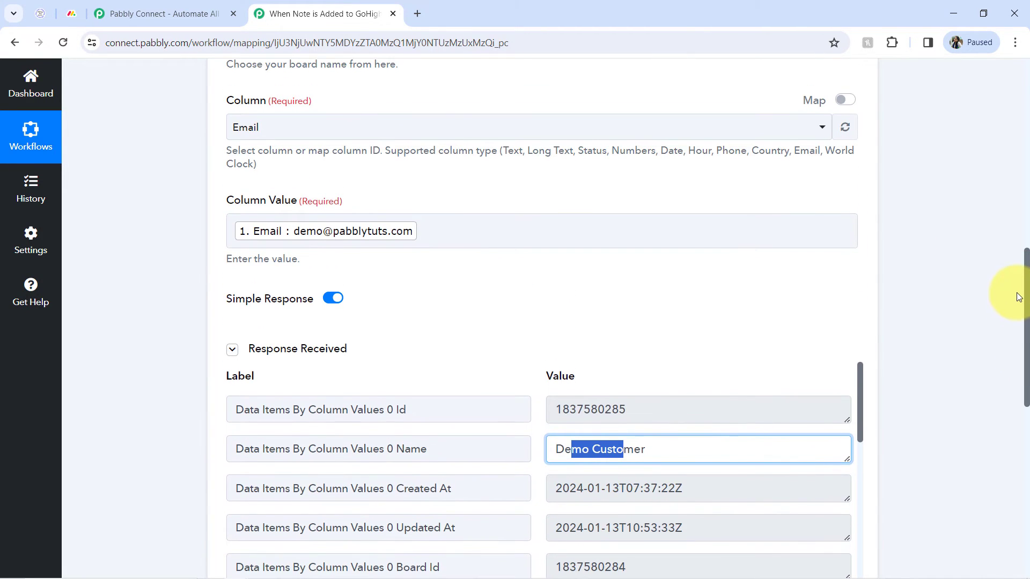
{"action": "scroll", "coordinate": [1019, 297], "scroll_direction": "down", "scroll_amount": 4}
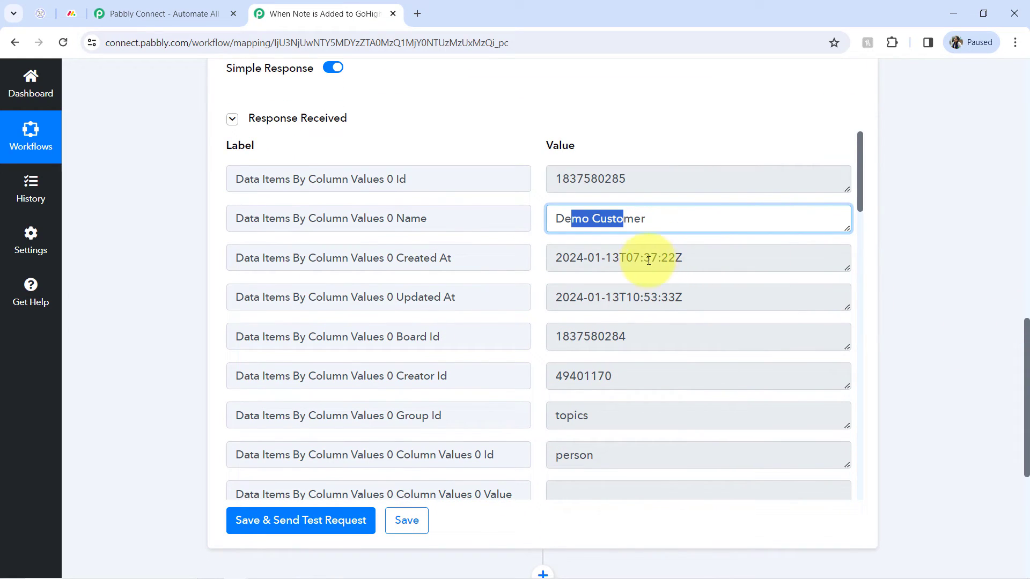
{"action": "left_click_drag", "start_coordinate": [631, 257], "coordinate": [598, 256]}
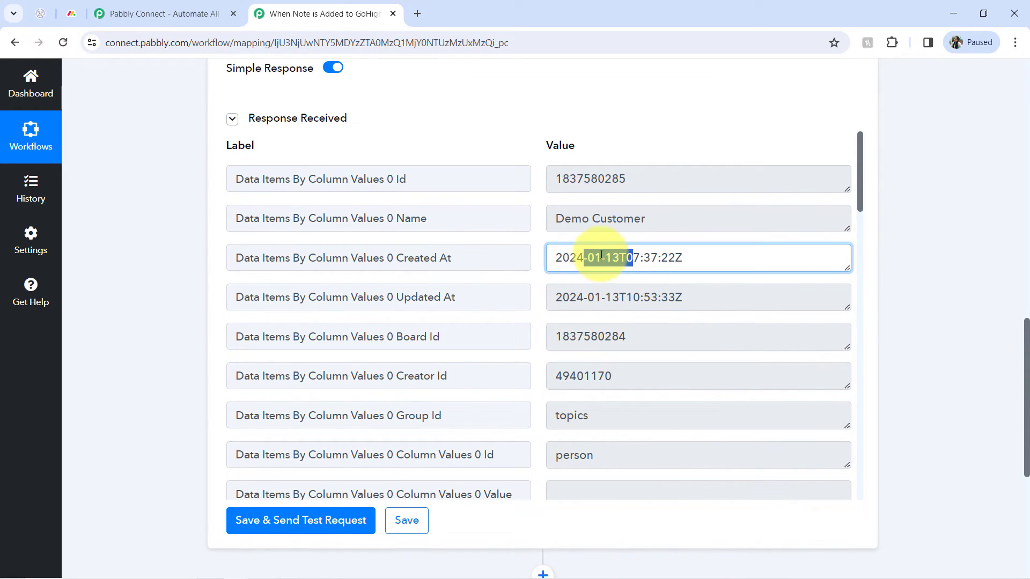
{"action": "left_click_drag", "start_coordinate": [634, 217], "coordinate": [556, 221]}
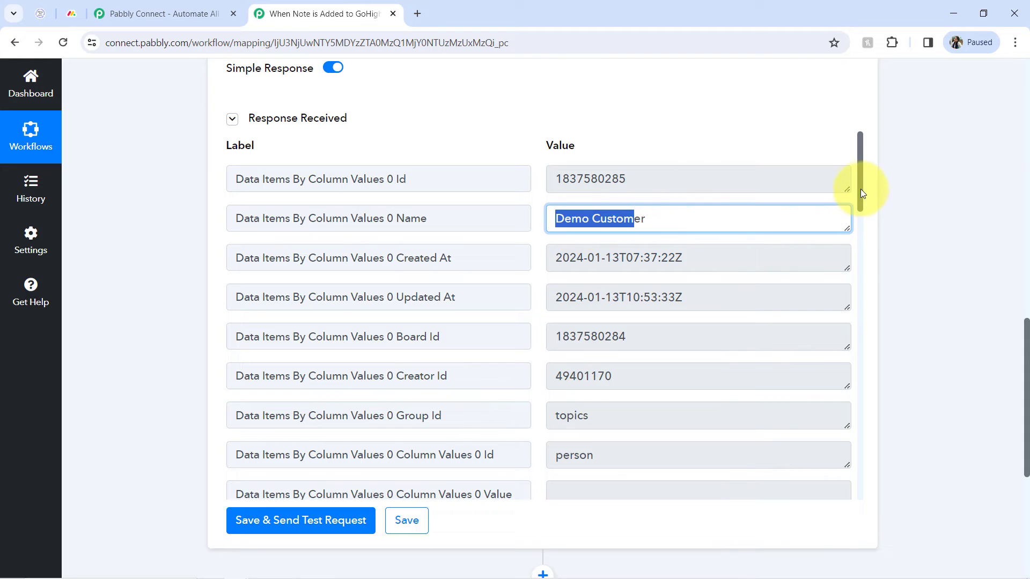
{"action": "left_click_drag", "start_coordinate": [862, 191], "coordinate": [849, 307]}
{"action": "left_click_drag", "start_coordinate": [591, 229], "coordinate": [674, 256]}
{"action": "left_click_drag", "start_coordinate": [863, 302], "coordinate": [861, 210]}
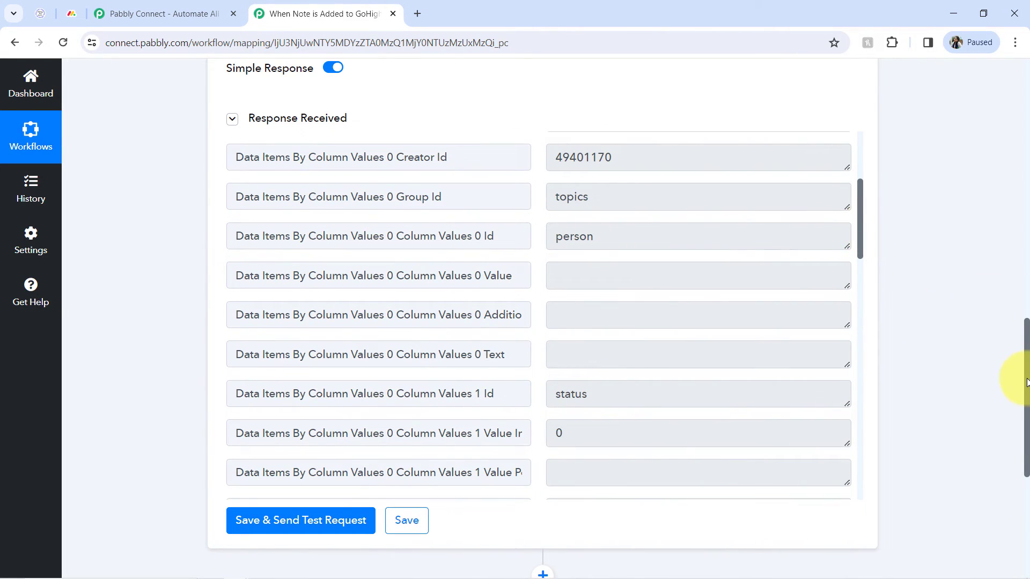
{"action": "left_click_drag", "start_coordinate": [1025, 382], "coordinate": [1005, 329]}
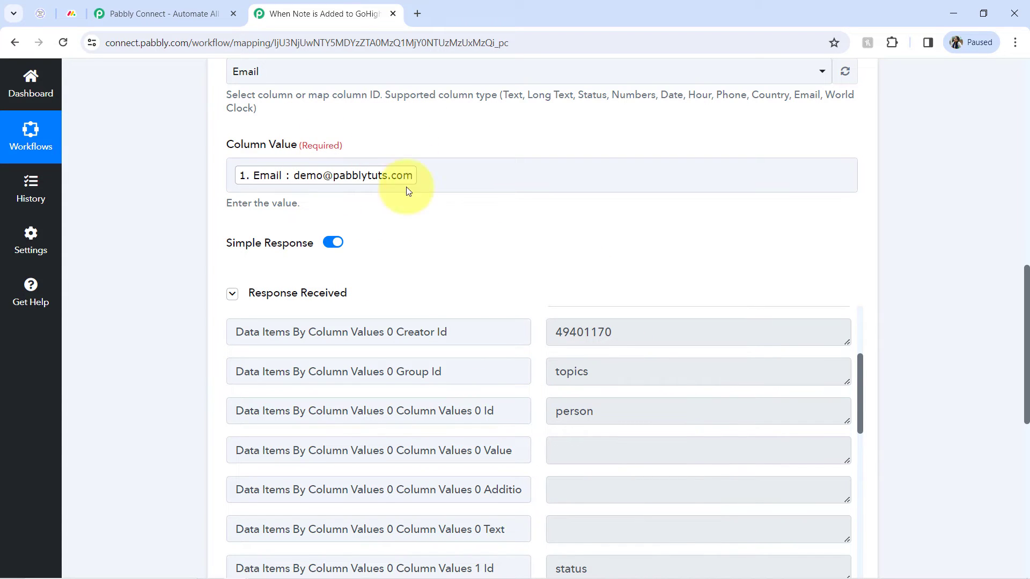
Replace the Column Value with the random text fgbdfgbdfgb, send a test request, and inspect the response.
{"action": "left_click", "coordinate": [457, 176]}
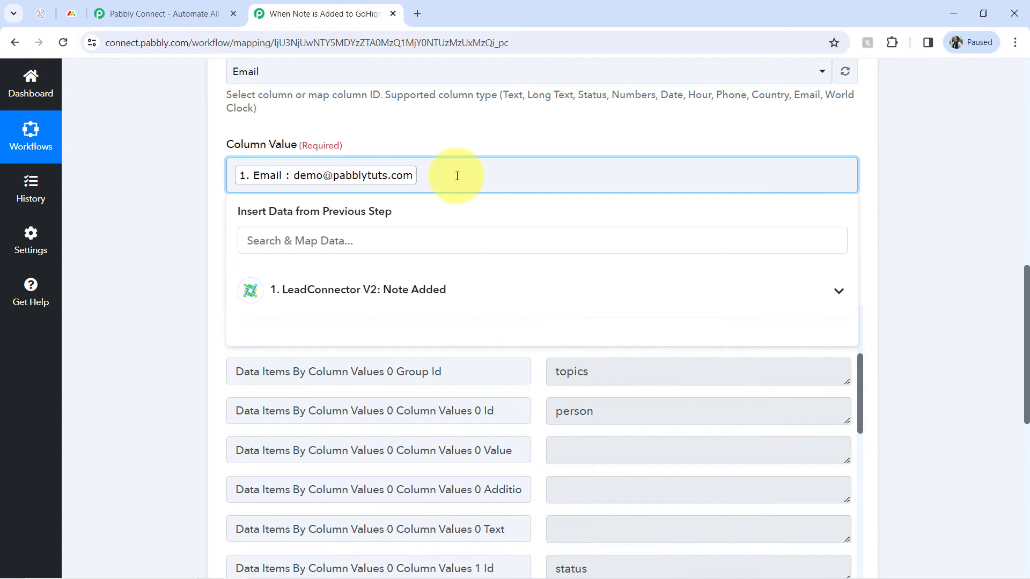
{"action": "key", "text": "BackSpace"}
{"action": "left_click", "coordinate": [179, 236]}
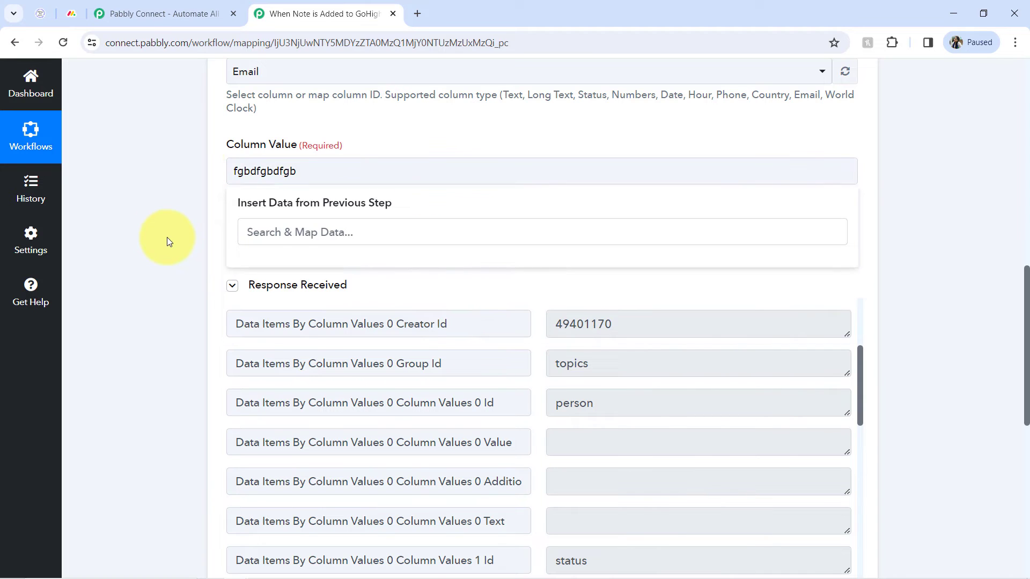
{"action": "left_click", "coordinate": [253, 287]}
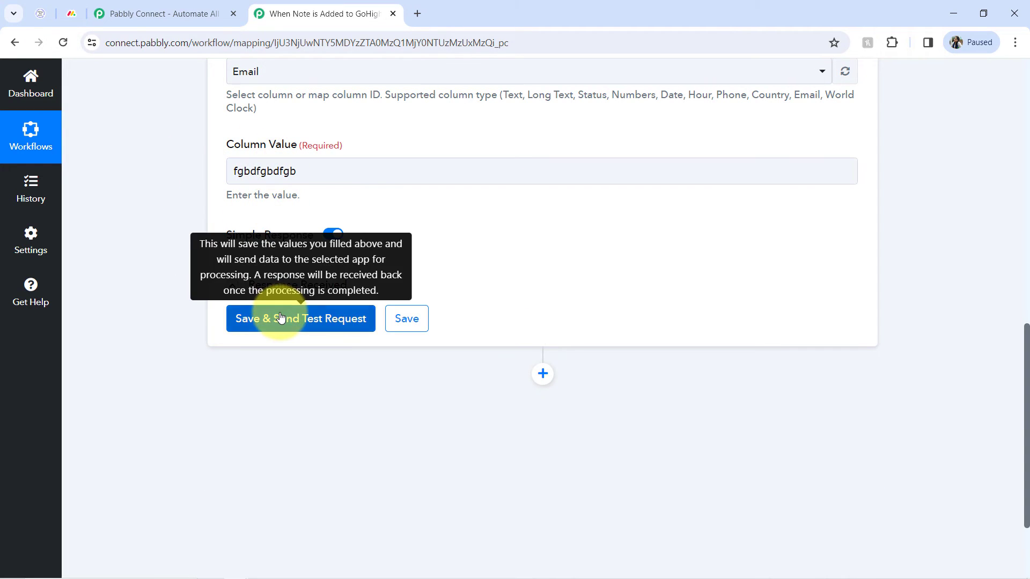
{"action": "left_click", "coordinate": [281, 318]}
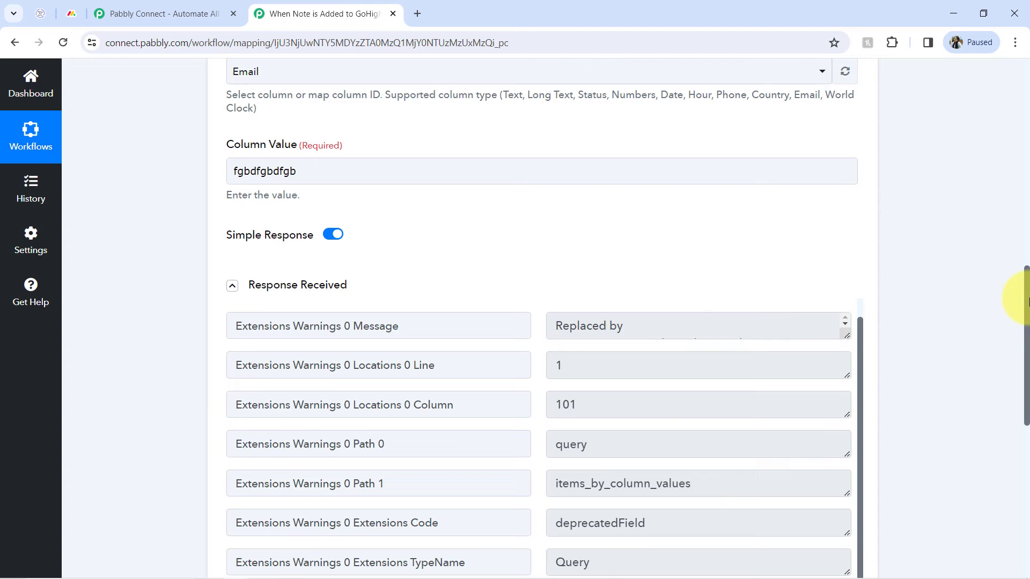
{"action": "left_click_drag", "start_coordinate": [1027, 301], "coordinate": [1026, 350]}
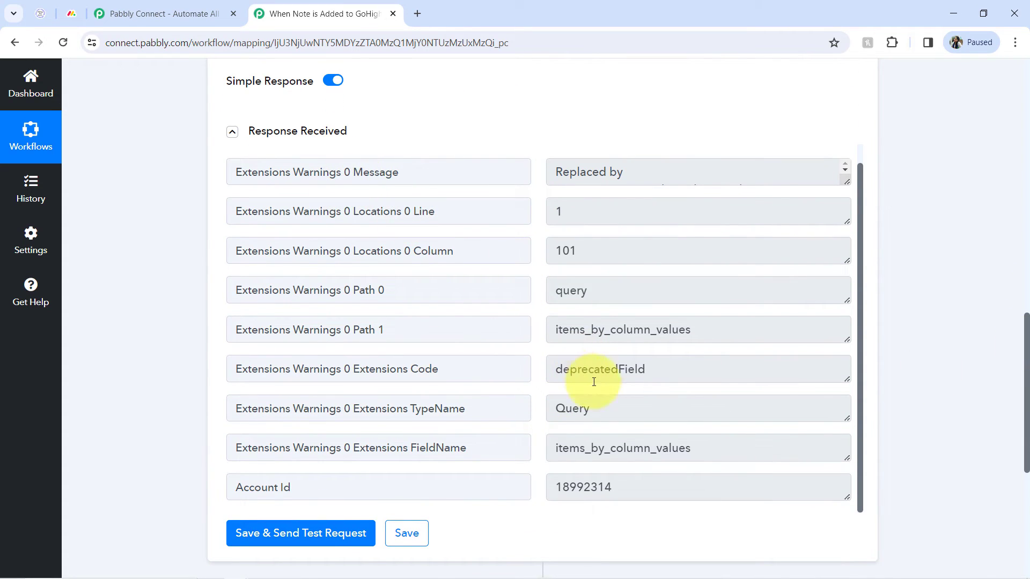
{"action": "left_click", "coordinate": [597, 486]}
{"action": "left_click_drag", "start_coordinate": [616, 449], "coordinate": [562, 448]}
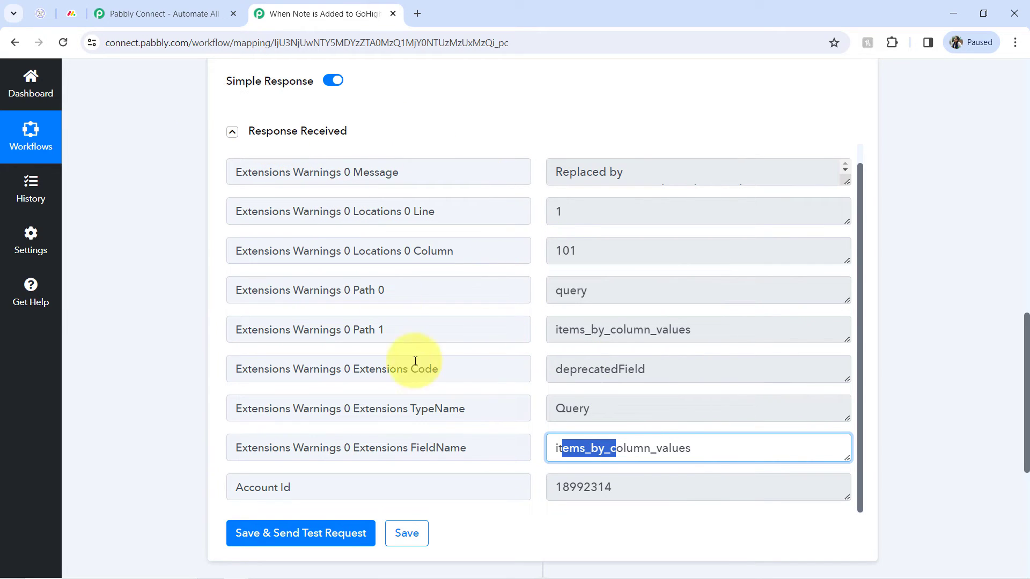
Clear the random text and remap the Column Value to the trigger's Email field.
{"action": "scroll", "coordinate": [1025, 322], "scroll_direction": "up", "scroll_amount": 3}
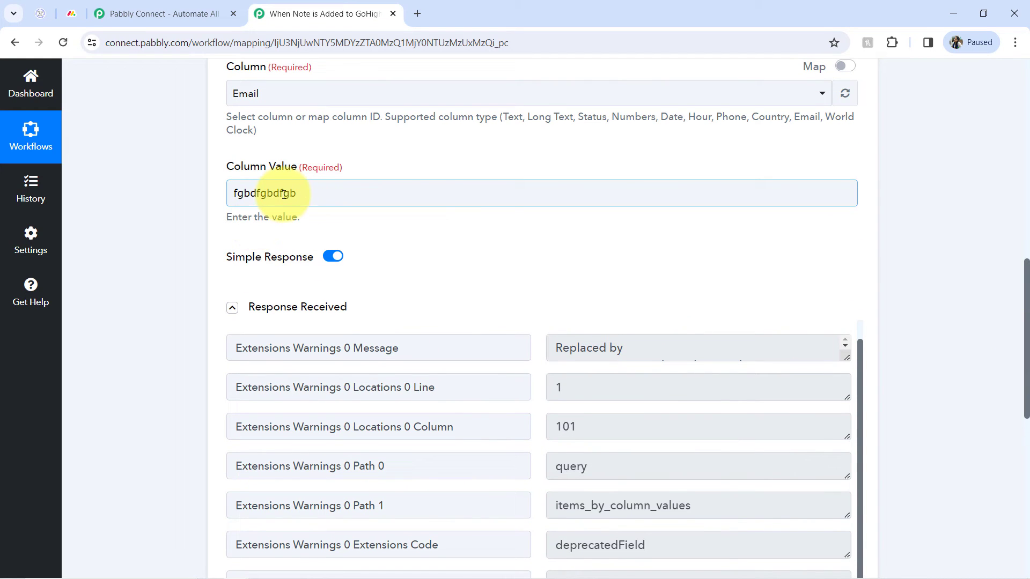
{"action": "double_click", "coordinate": [284, 194]}
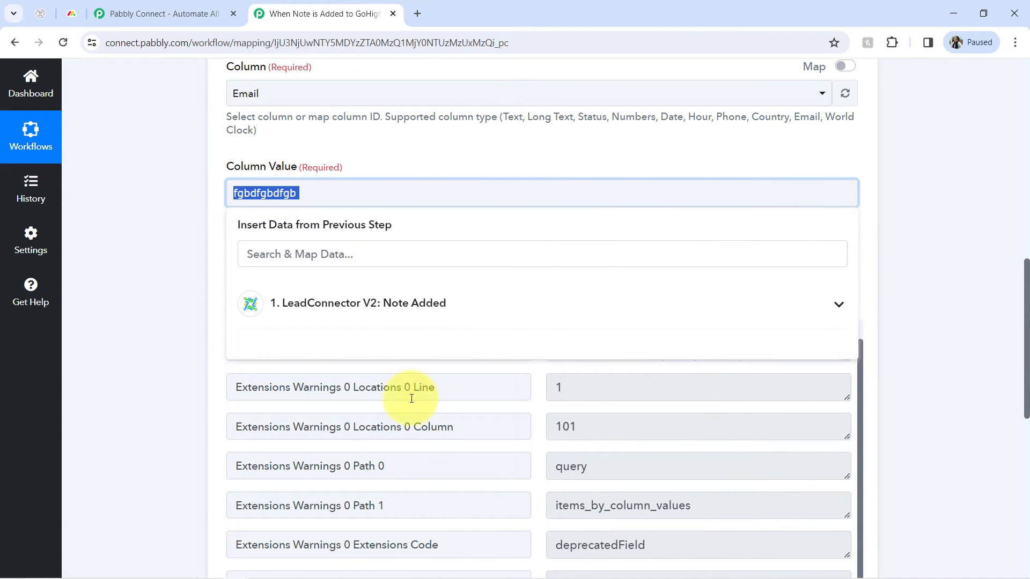
{"action": "key", "text": "BackSpace"}
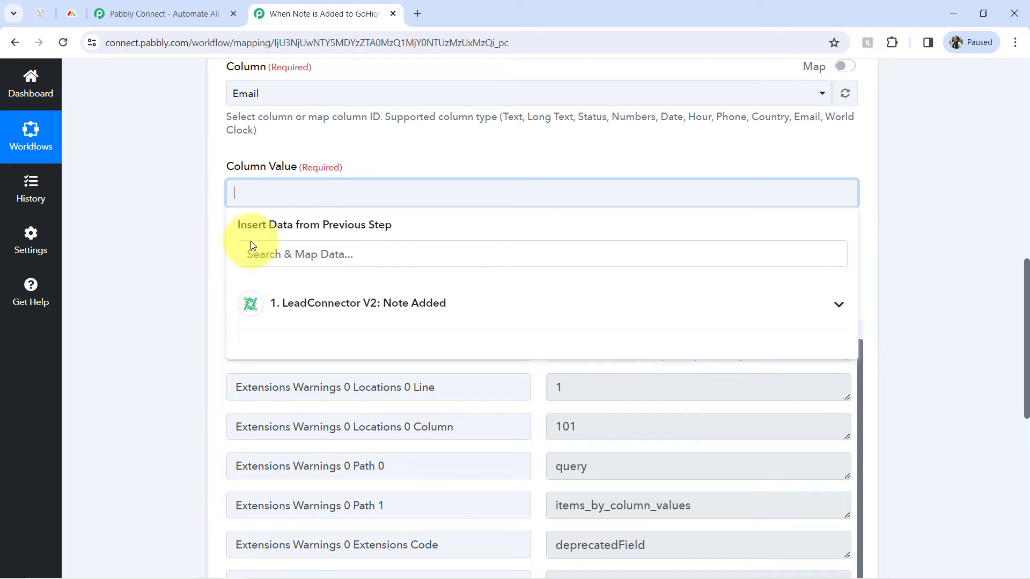
{"action": "left_click", "coordinate": [251, 251]}
{"action": "type", "text": "@"}
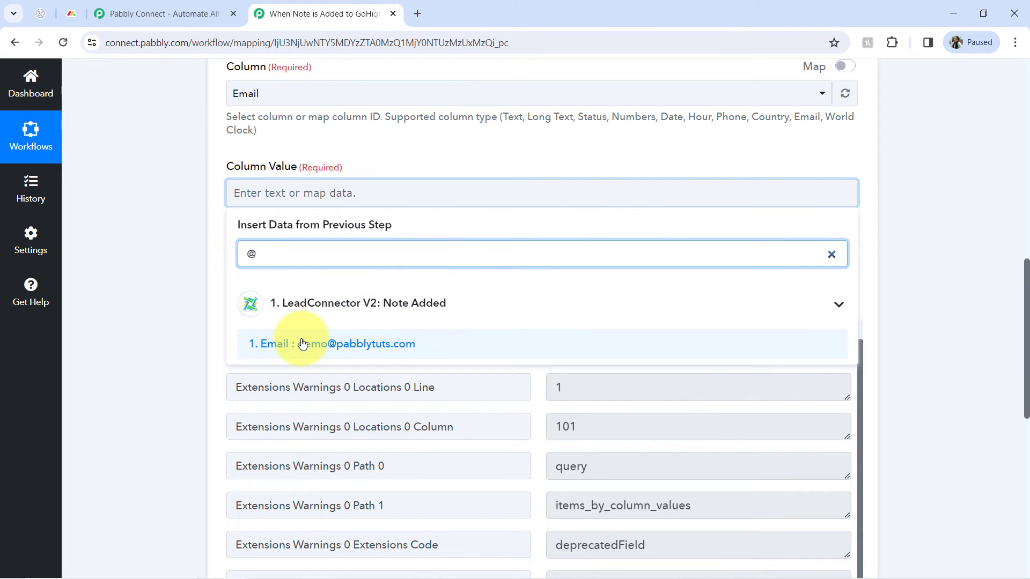
{"action": "left_click", "coordinate": [298, 345]}
{"action": "left_click", "coordinate": [158, 268]}
{"action": "left_click", "coordinate": [276, 321]}
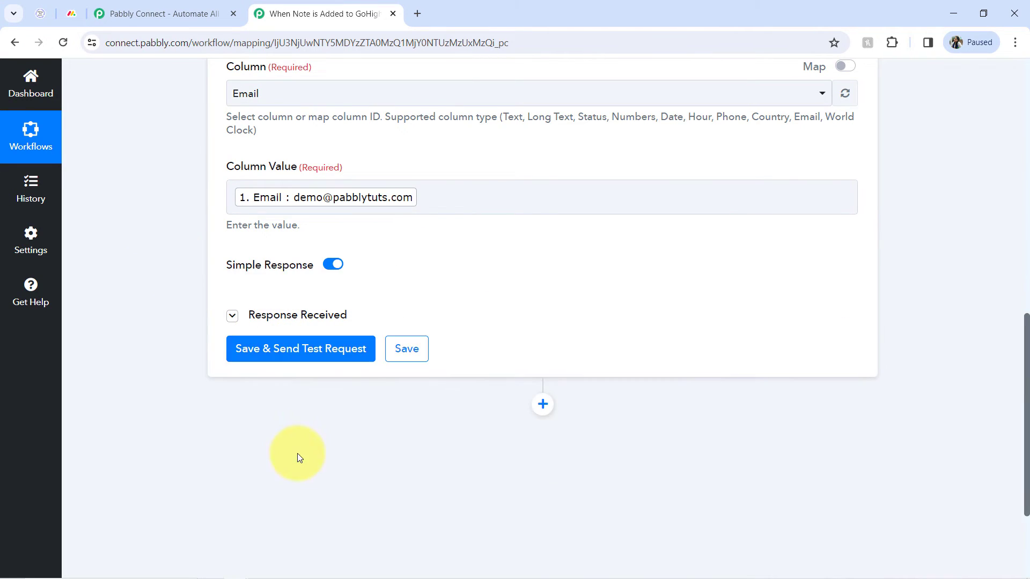
Resend the test request and review the matched item's fields in the response.
{"action": "left_click", "coordinate": [269, 349]}
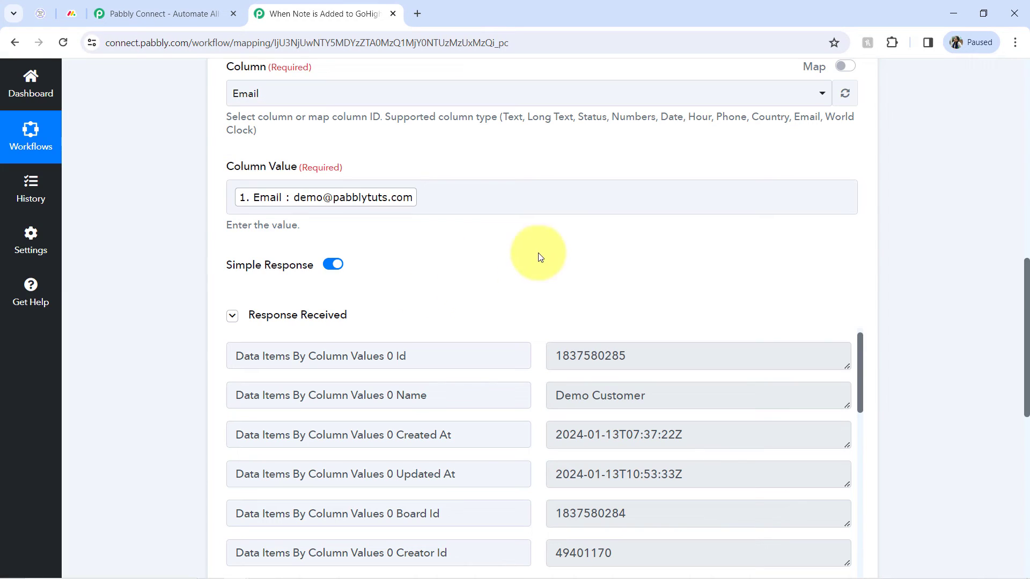
{"action": "scroll", "coordinate": [1014, 320], "scroll_direction": "down", "scroll_amount": 4}
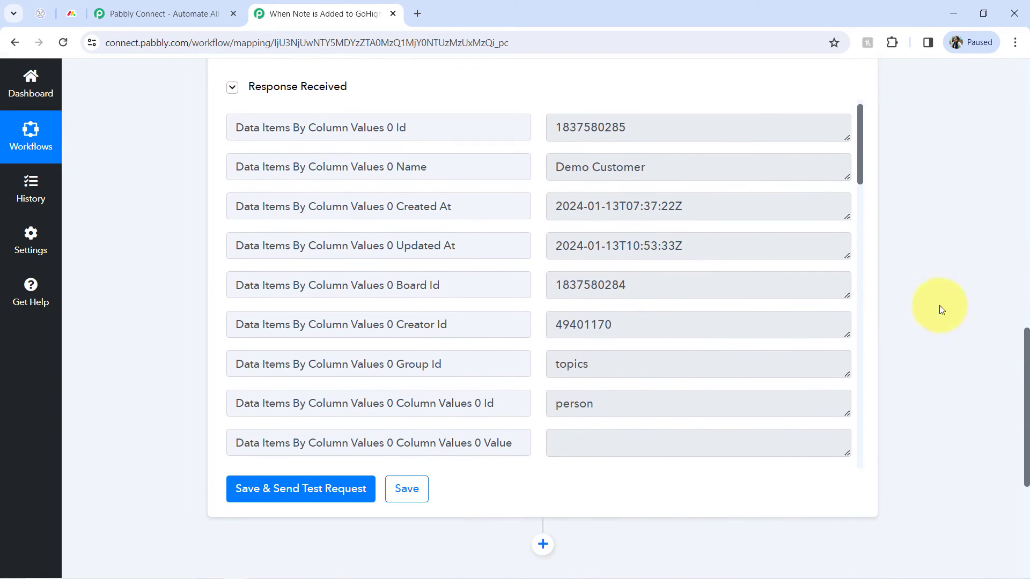
{"action": "left_click", "coordinate": [712, 161]}
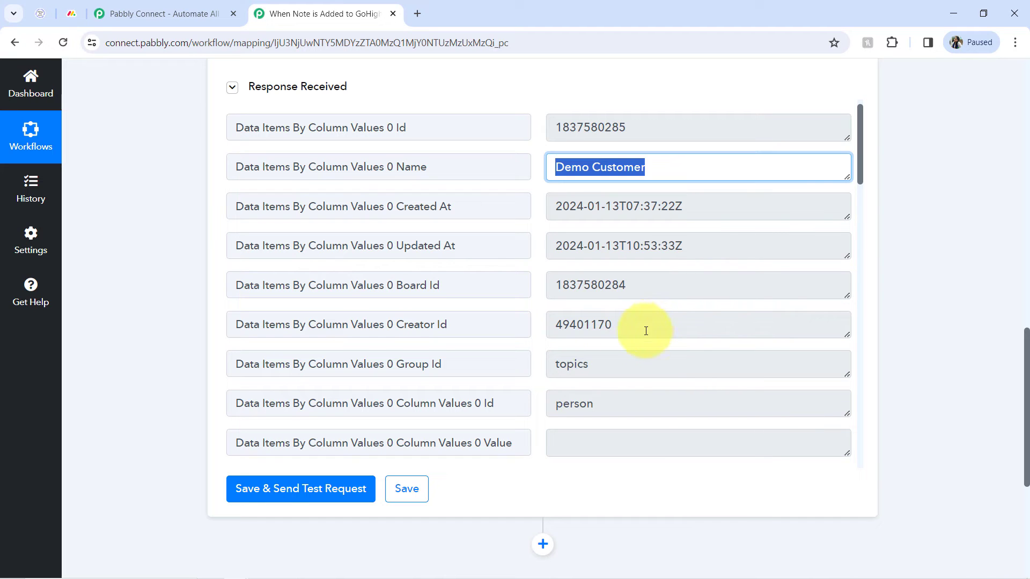
{"action": "mouse_move", "coordinate": [1028, 334]}
{"action": "left_mouse_down"}
{"action": "mouse_move", "coordinate": [1019, 403]}
{"action": "mouse_move", "coordinate": [1011, 334]}
{"action": "left_mouse_up"}
{"action": "scroll", "coordinate": [1005, 346], "scroll_direction": "down", "scroll_amount": 4}
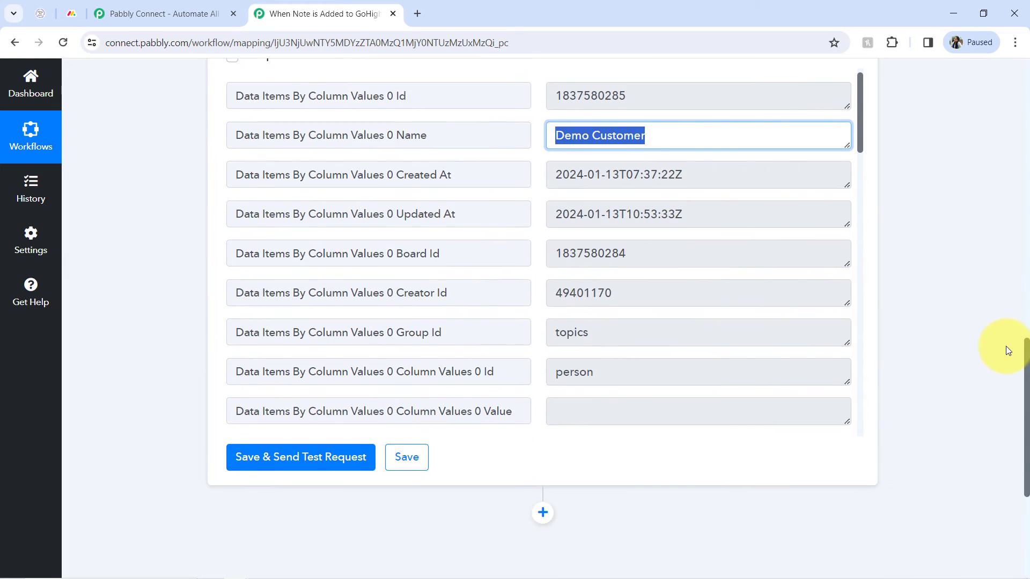
Add a Filter by Pabbly step after the monday.com search action, choose the Filter Values event, and connect it.
{"action": "scroll", "coordinate": [993, 406], "scroll_direction": "down", "scroll_amount": 1}
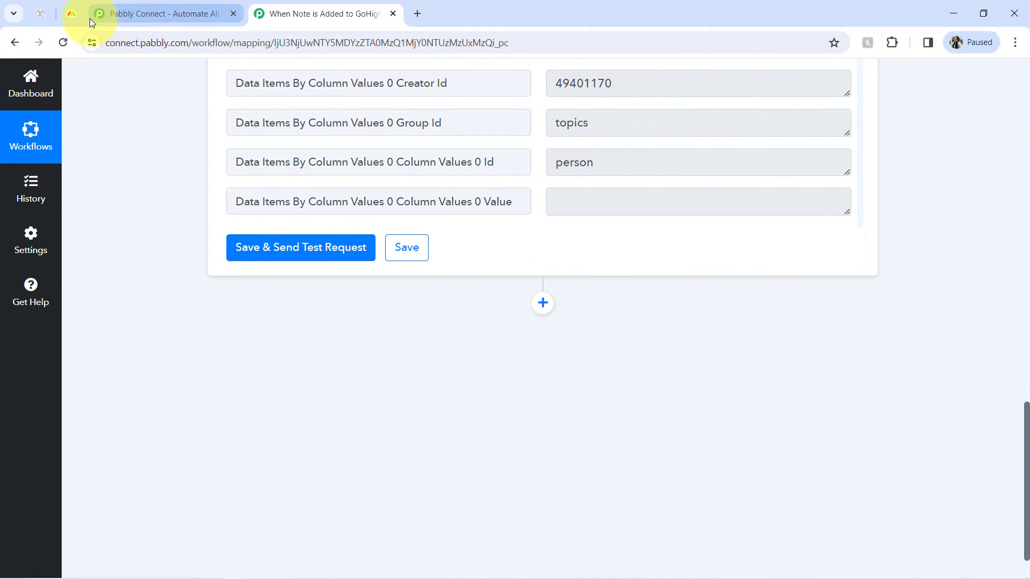
{"action": "left_click", "coordinate": [72, 13]}
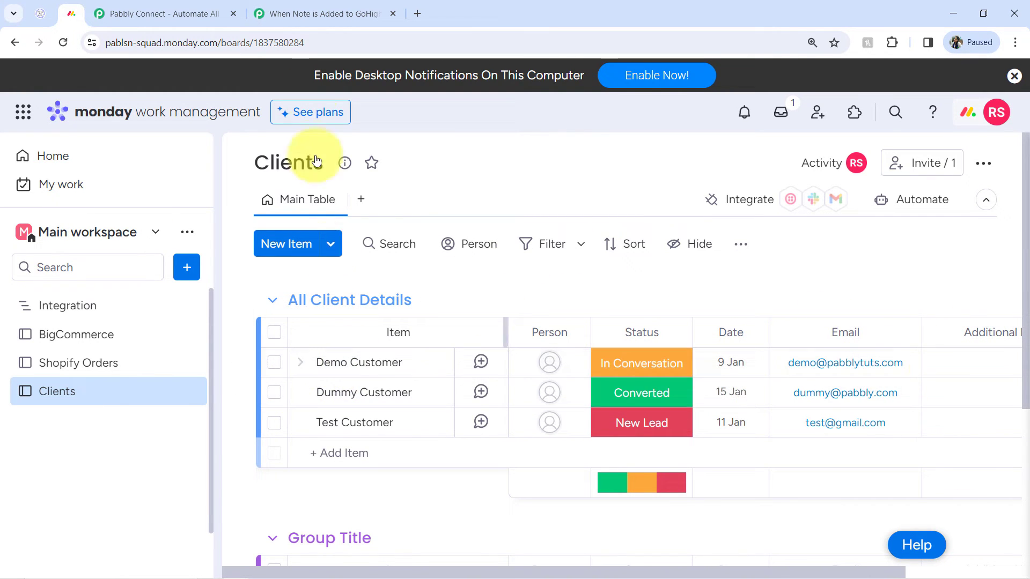
{"action": "left_click", "coordinate": [317, 10]}
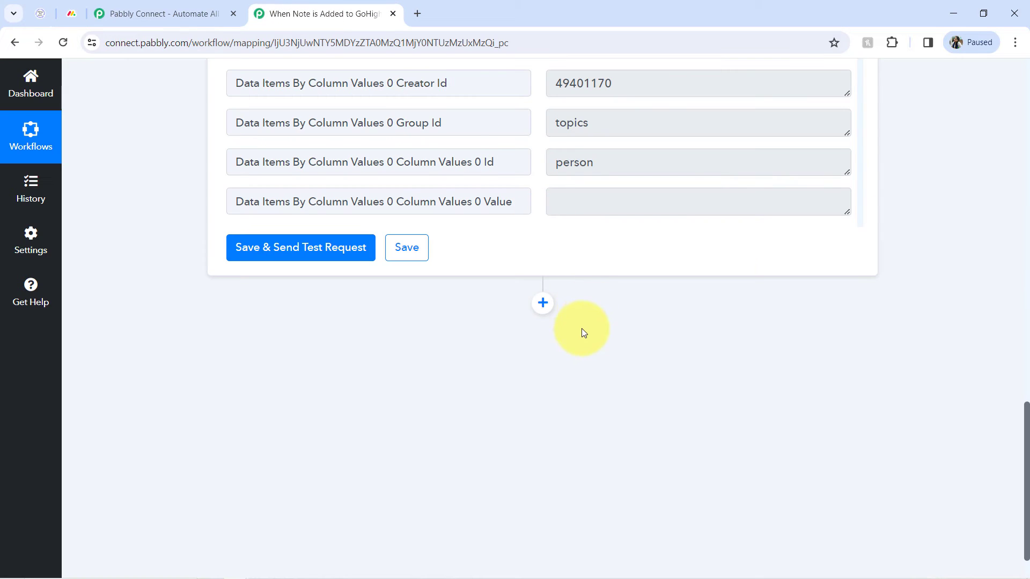
{"action": "left_click", "coordinate": [544, 304]}
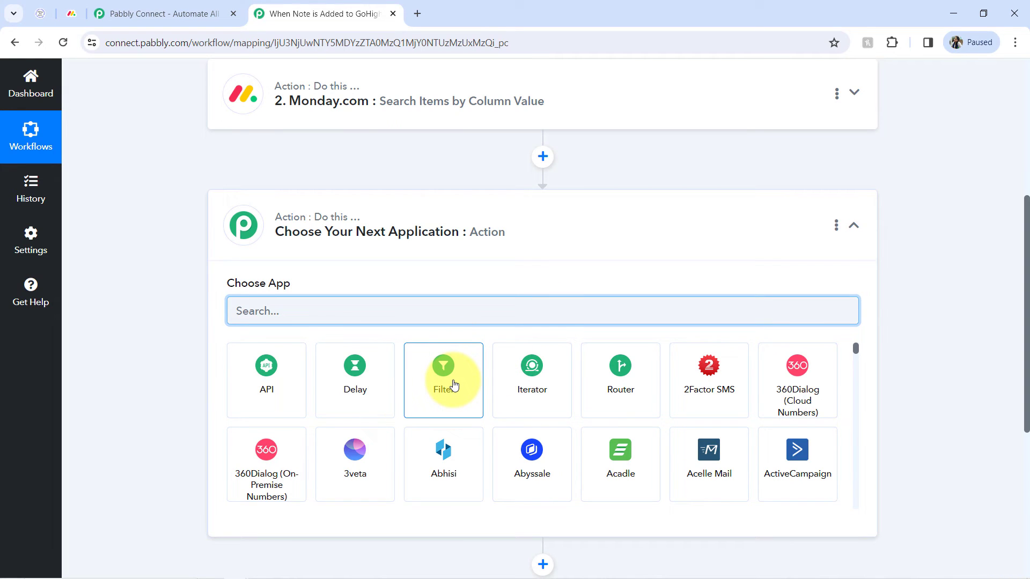
{"action": "left_click", "coordinate": [453, 385]}
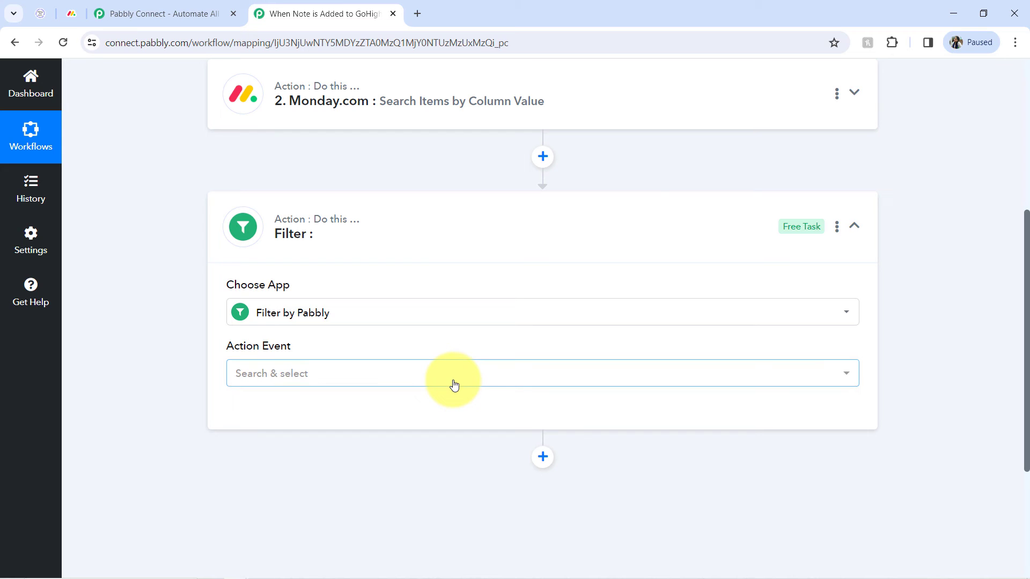
{"action": "left_click", "coordinate": [253, 373]}
{"action": "left_click", "coordinate": [266, 447]}
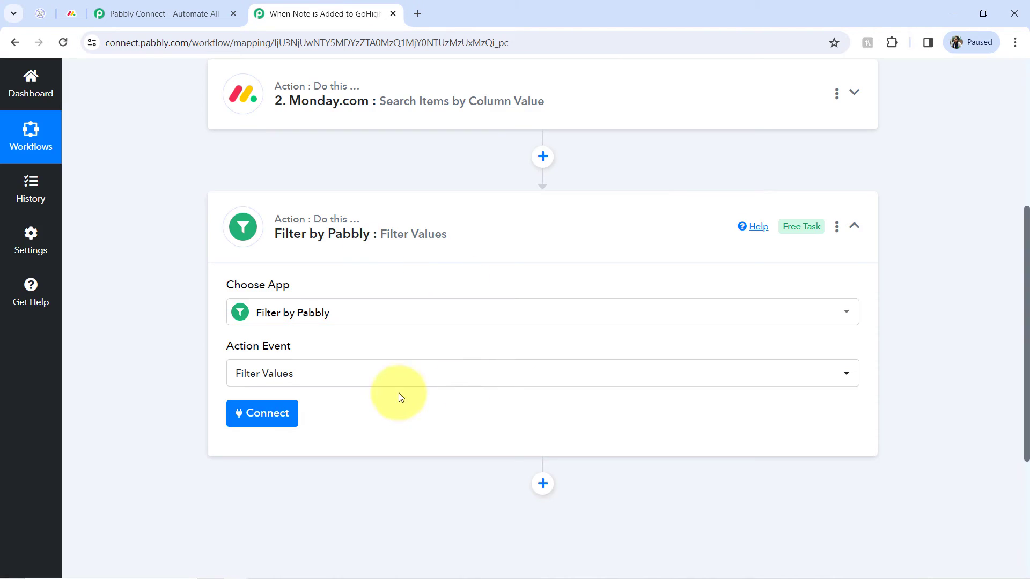
{"action": "left_click", "coordinate": [256, 414]}
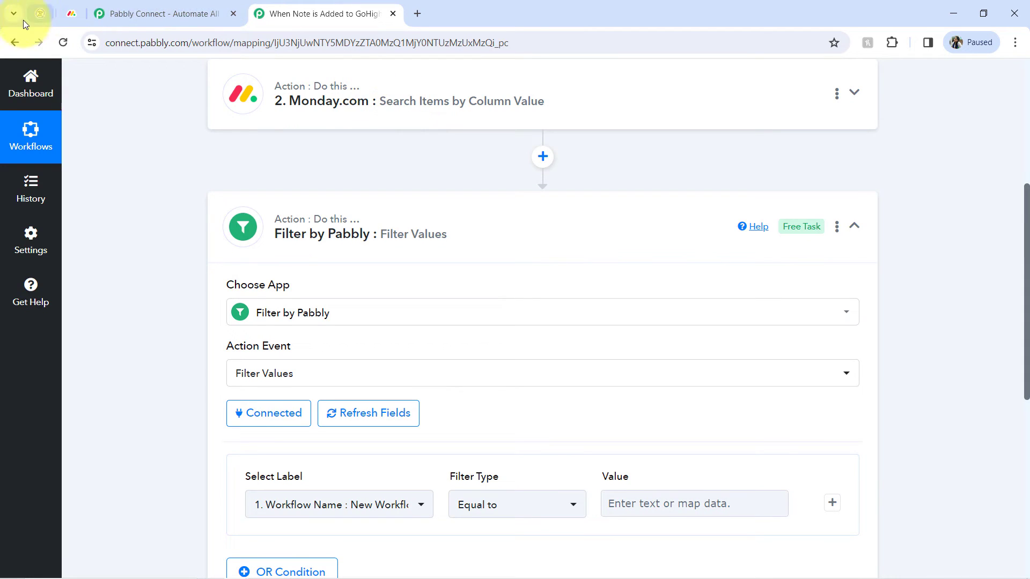
Compare the contact's email in GoHighLevel with the Email column on the monday.com Clients board.
{"action": "left_click", "coordinate": [40, 13]}
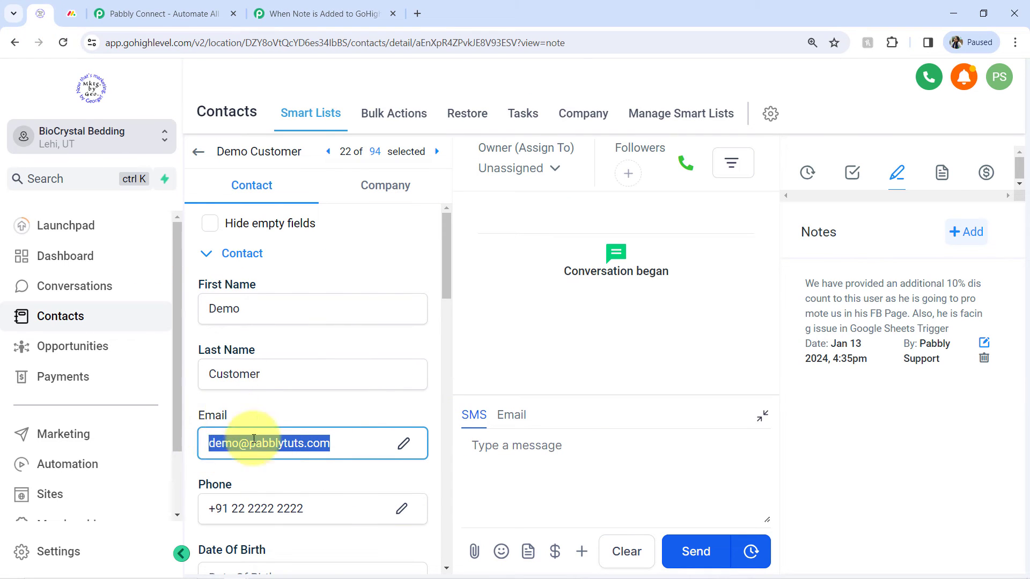
{"action": "left_click", "coordinate": [71, 8]}
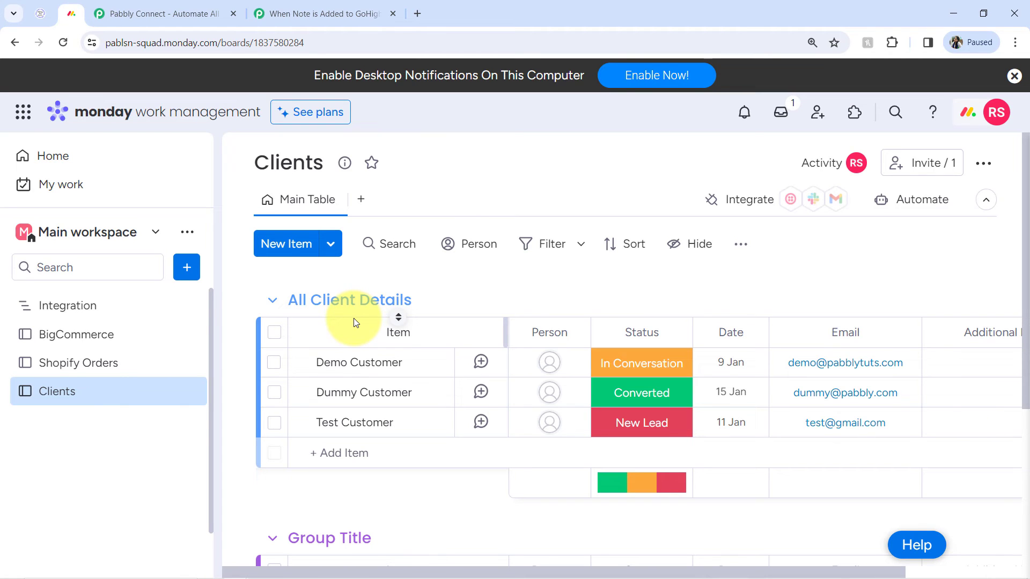
{"action": "left_click", "coordinate": [40, 13]}
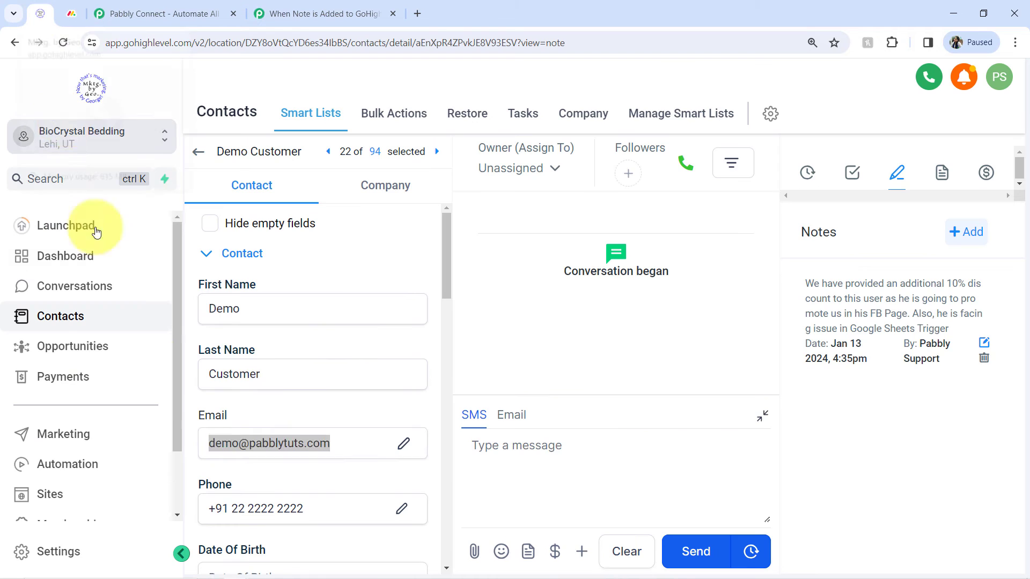
{"action": "left_click", "coordinate": [70, 12]}
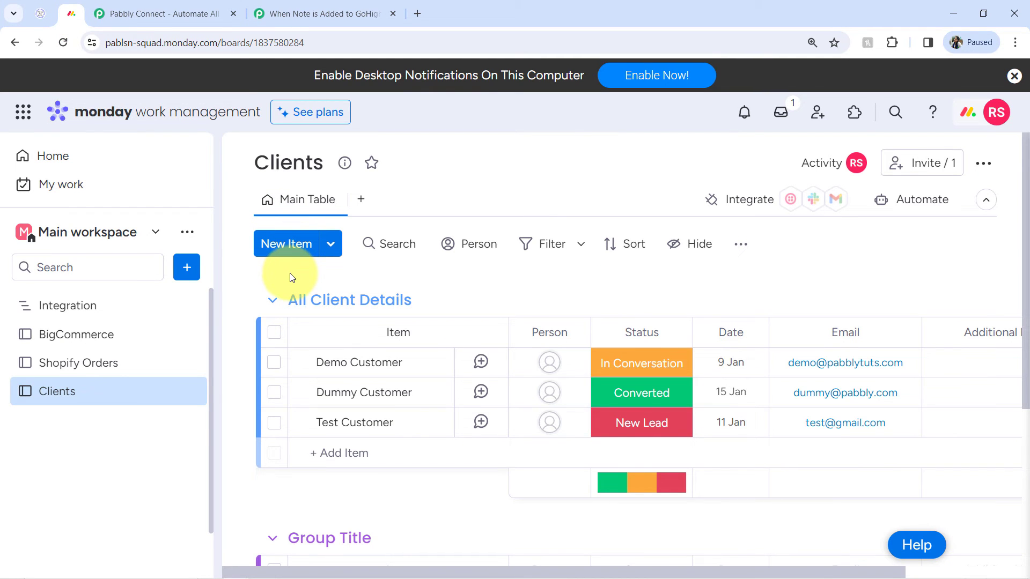
{"action": "left_click", "coordinate": [294, 6]}
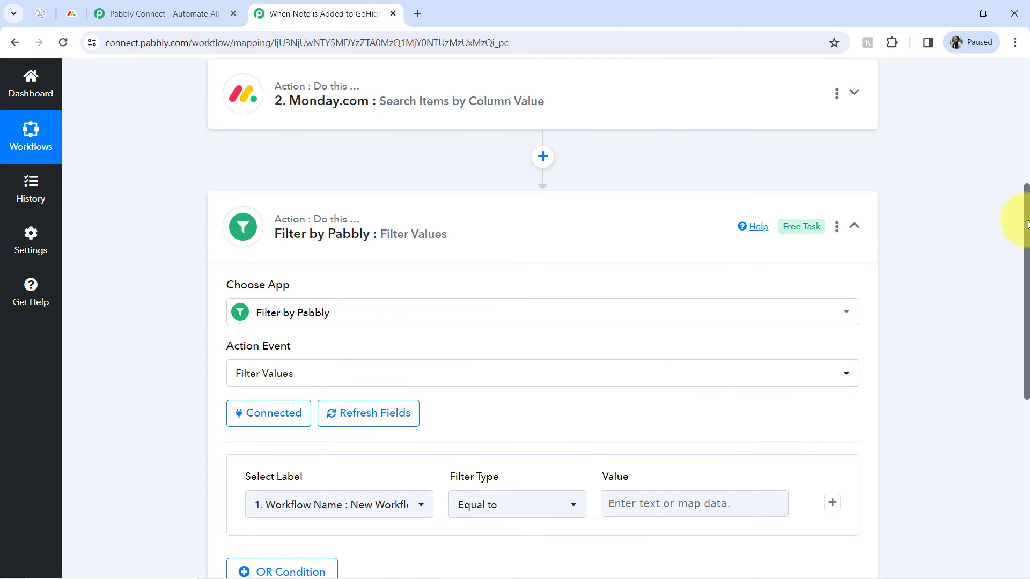
{"action": "left_click_drag", "start_coordinate": [1028, 222], "coordinate": [1028, 306]}
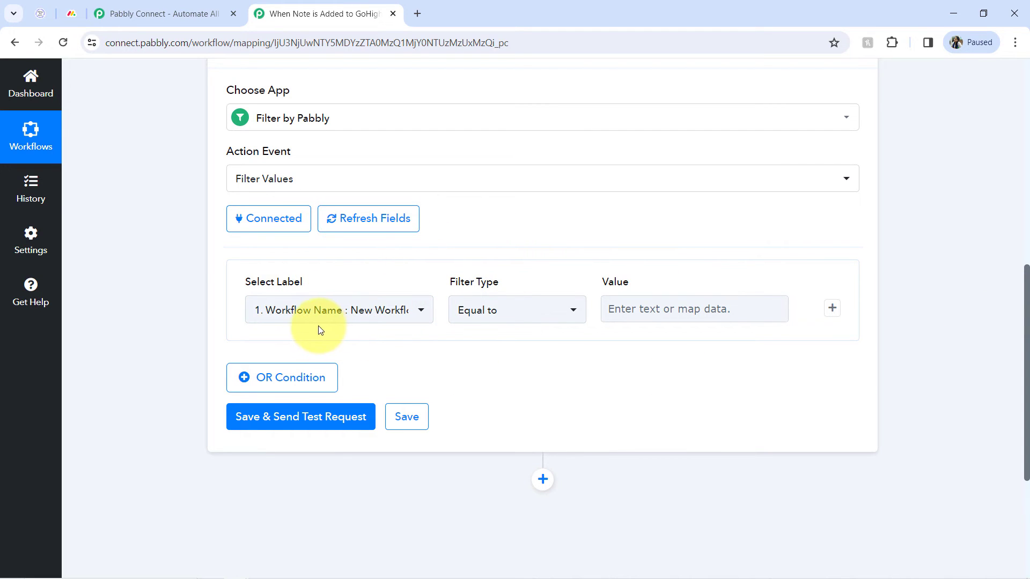
Set the filter's label to the trigger's Email field.
{"action": "left_click", "coordinate": [280, 310]}
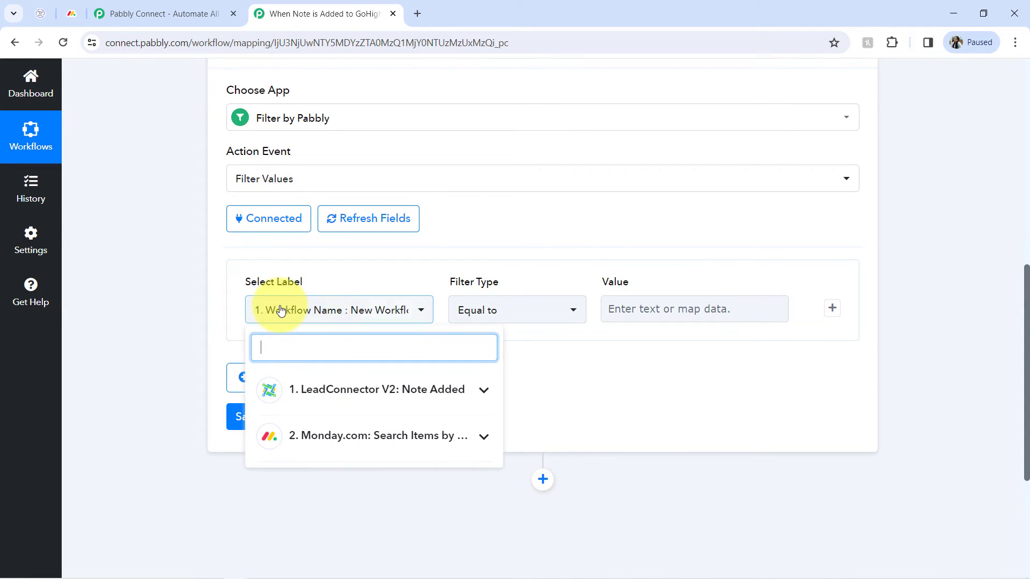
{"action": "left_click", "coordinate": [322, 390]}
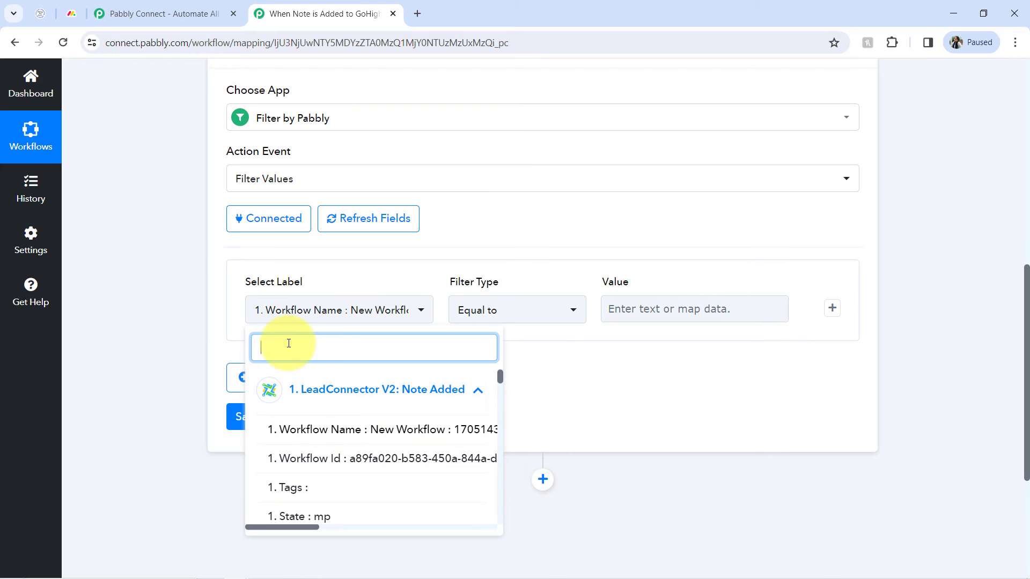
{"action": "type", "text": "@"}
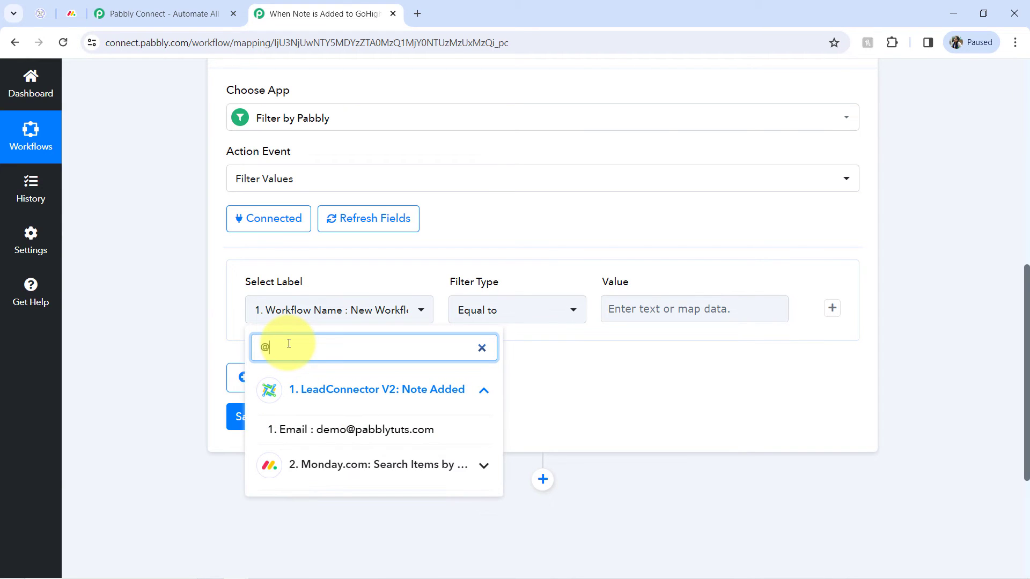
{"action": "left_click", "coordinate": [316, 428]}
Change the filter's label to the monday.com search result's Column Values 3 Text field.
{"action": "left_click", "coordinate": [325, 303]}
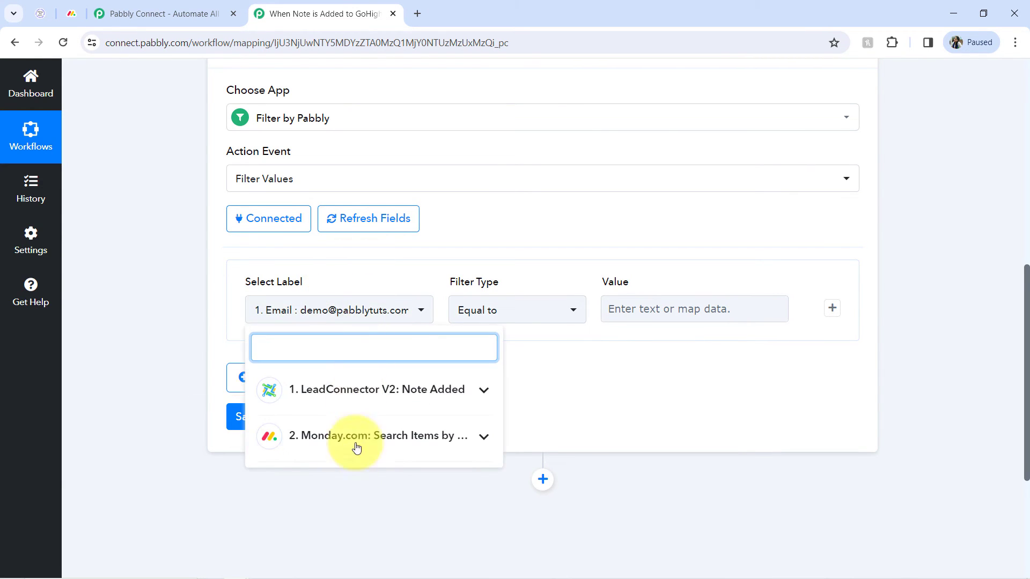
{"action": "left_click", "coordinate": [329, 439]}
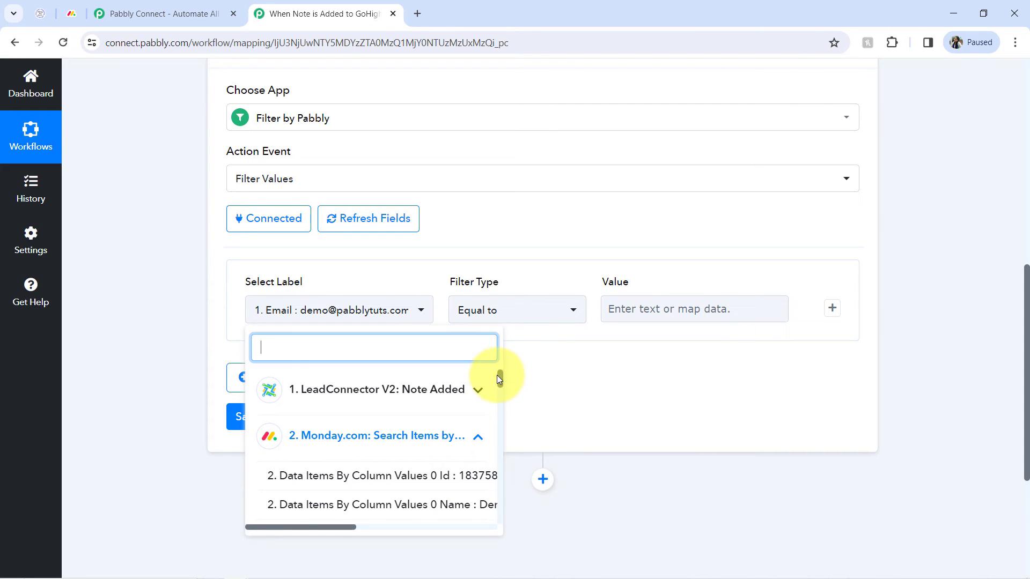
{"action": "left_click_drag", "start_coordinate": [501, 379], "coordinate": [500, 387]}
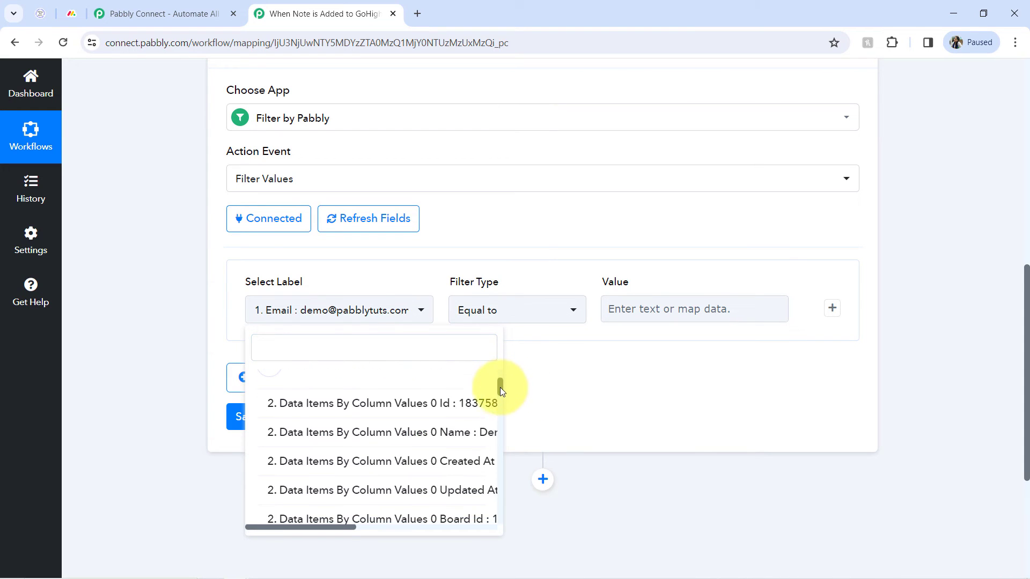
{"action": "left_click", "coordinate": [346, 348]}
{"action": "type", "text": "@"}
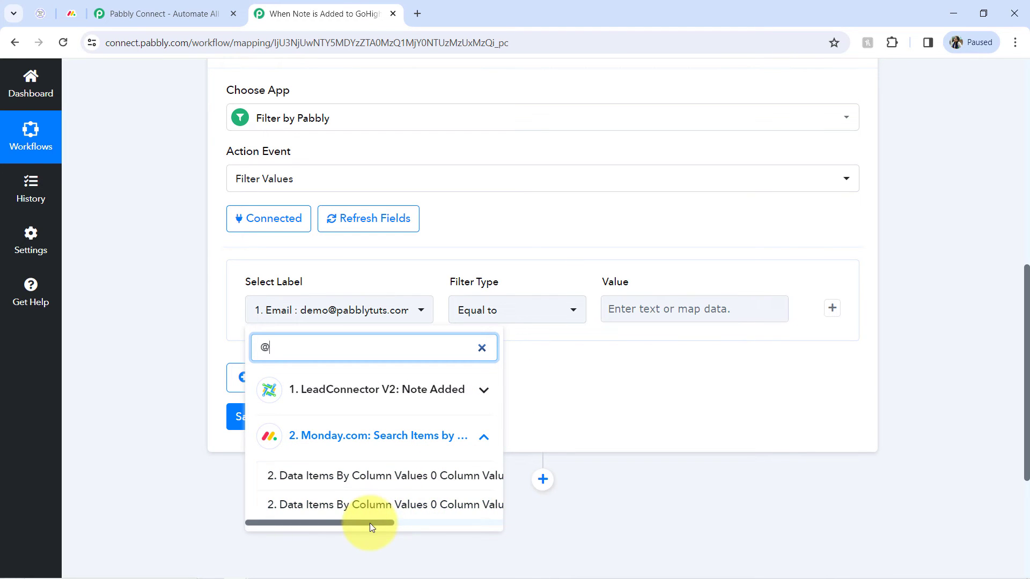
{"action": "left_click_drag", "start_coordinate": [369, 523], "coordinate": [468, 530]}
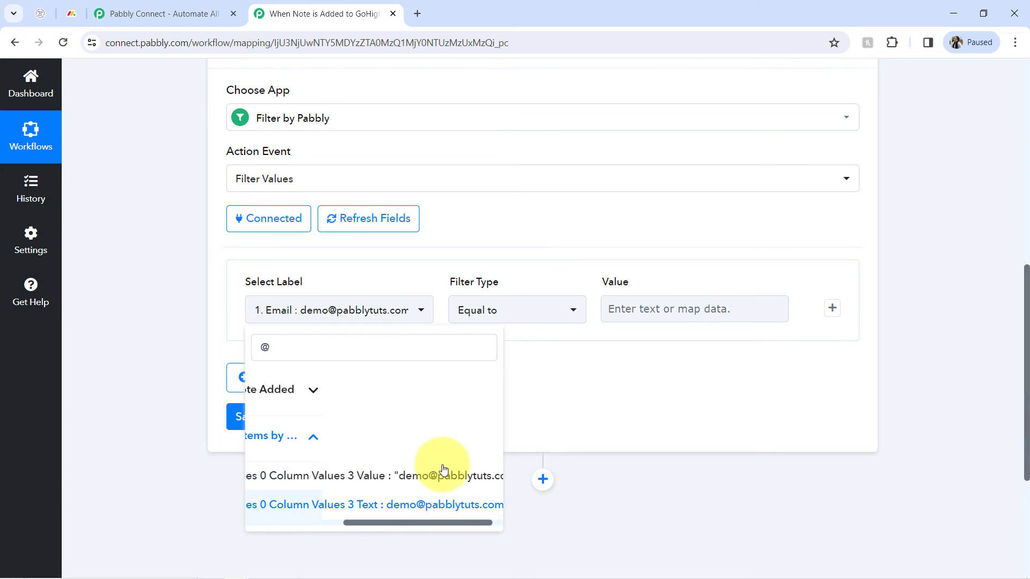
{"action": "left_click", "coordinate": [441, 505]}
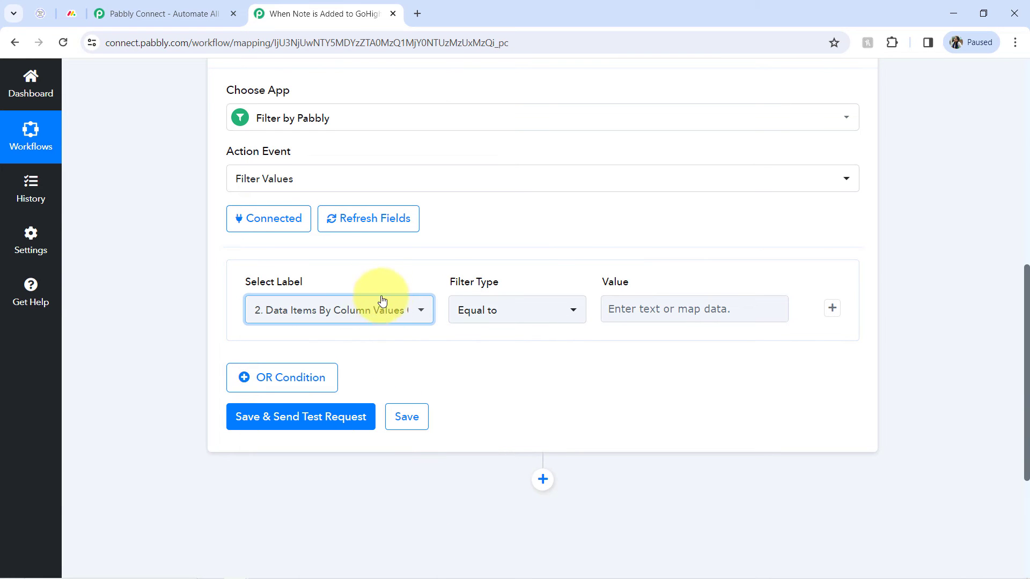
Set the filter type to Exists, then save and send a test request.
{"action": "left_click", "coordinate": [491, 315]}
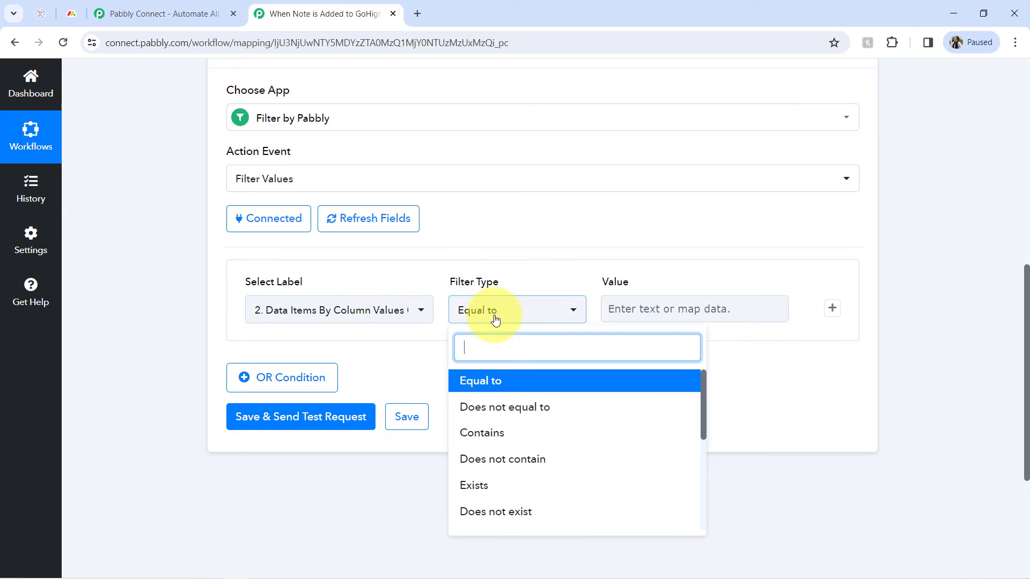
{"action": "left_click", "coordinate": [484, 485]}
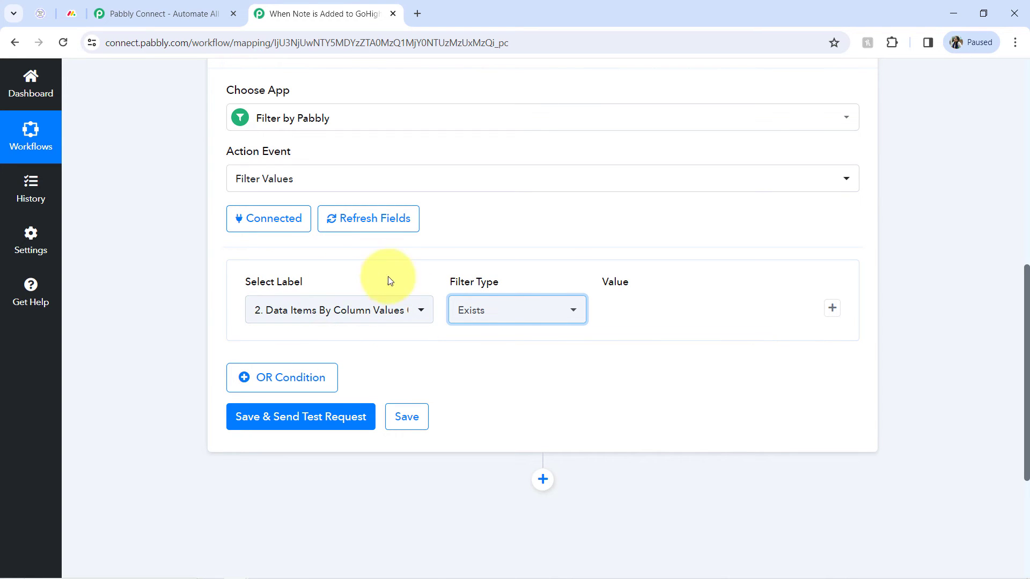
{"action": "left_click", "coordinate": [302, 417]}
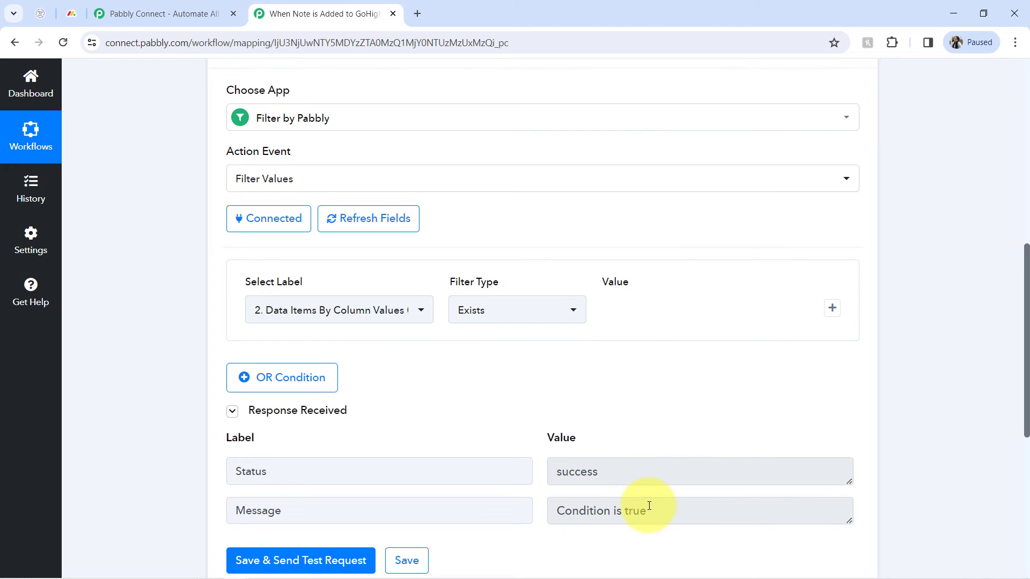
Inspect the filter's response status and message.
{"action": "left_click_drag", "start_coordinate": [649, 506], "coordinate": [533, 515]}
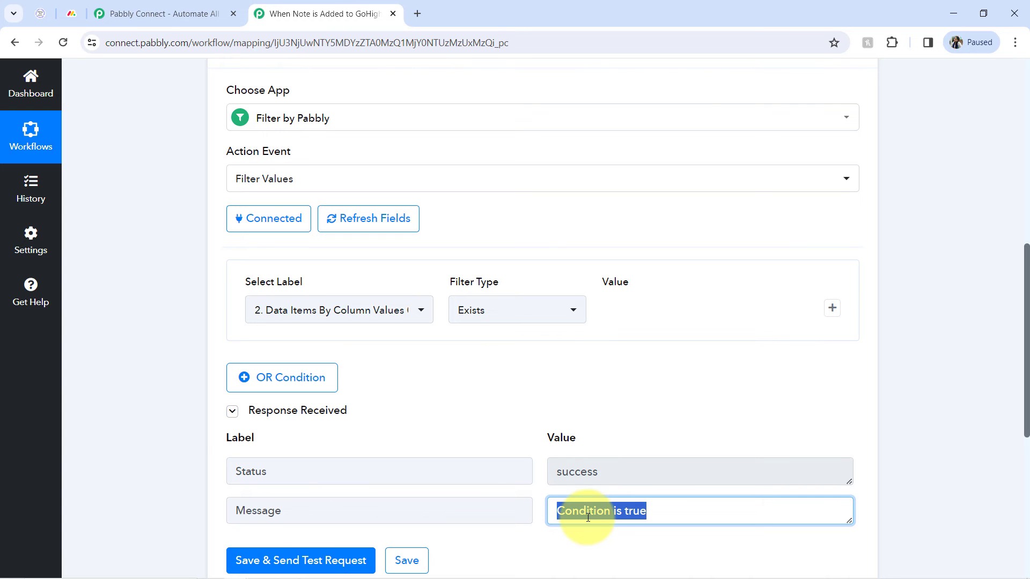
{"action": "left_click", "coordinate": [589, 442]}
{"action": "left_click_drag", "start_coordinate": [593, 510], "coordinate": [676, 517]}
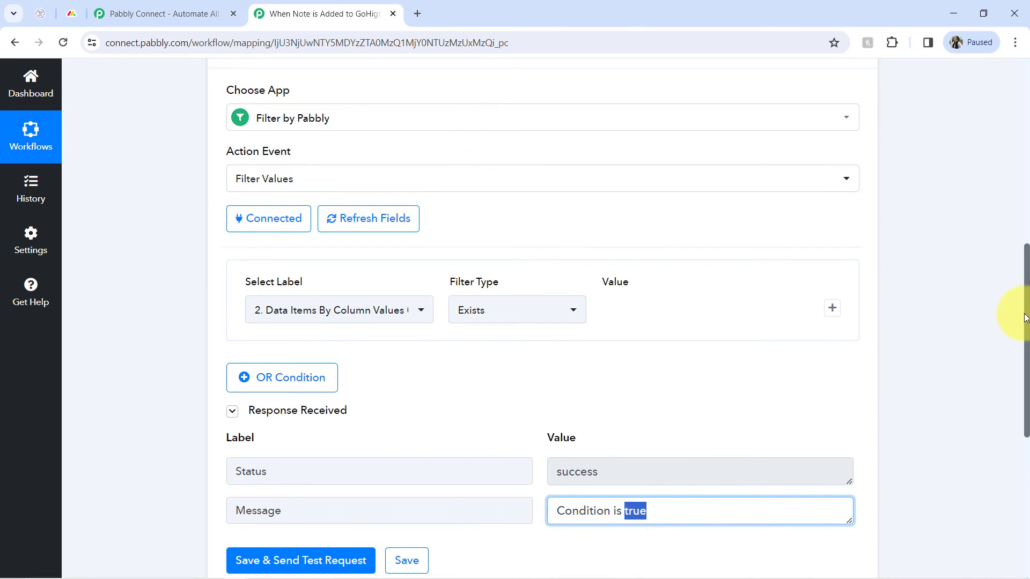
{"action": "left_click_drag", "start_coordinate": [1026, 320], "coordinate": [1011, 352]}
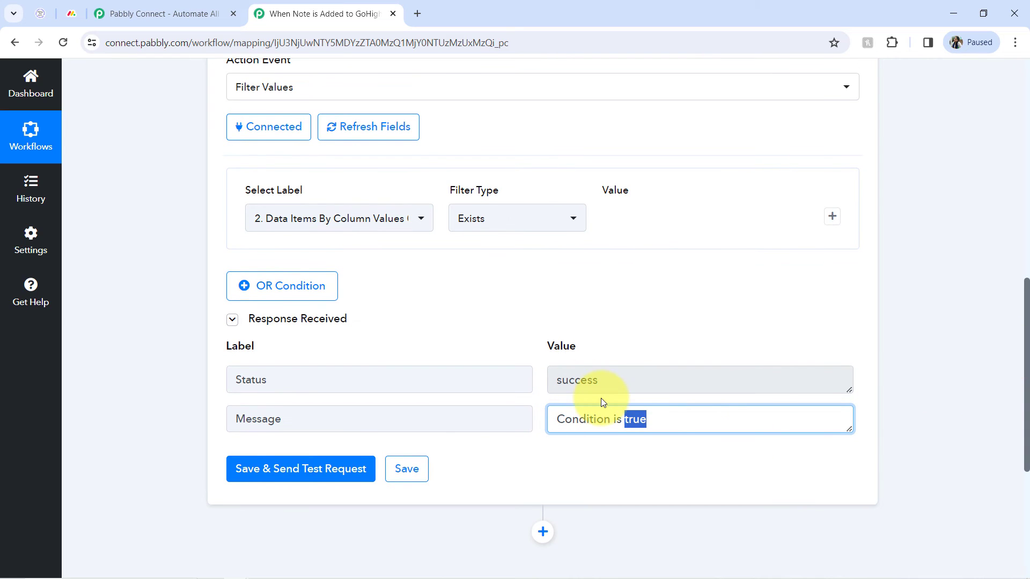
{"action": "left_click_drag", "start_coordinate": [647, 424], "coordinate": [603, 421]}
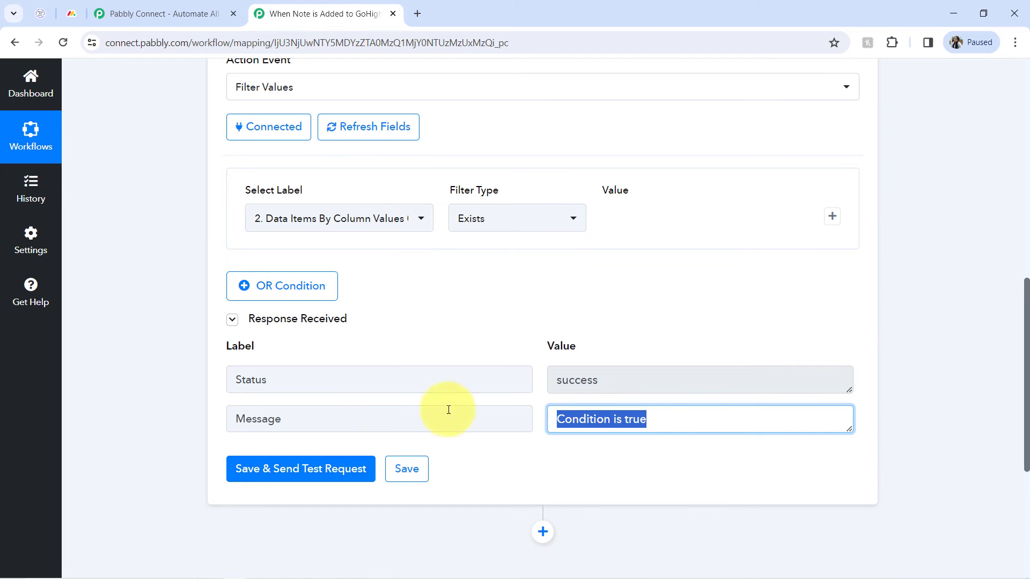
{"action": "left_click_drag", "start_coordinate": [1028, 370], "coordinate": [1028, 490]}
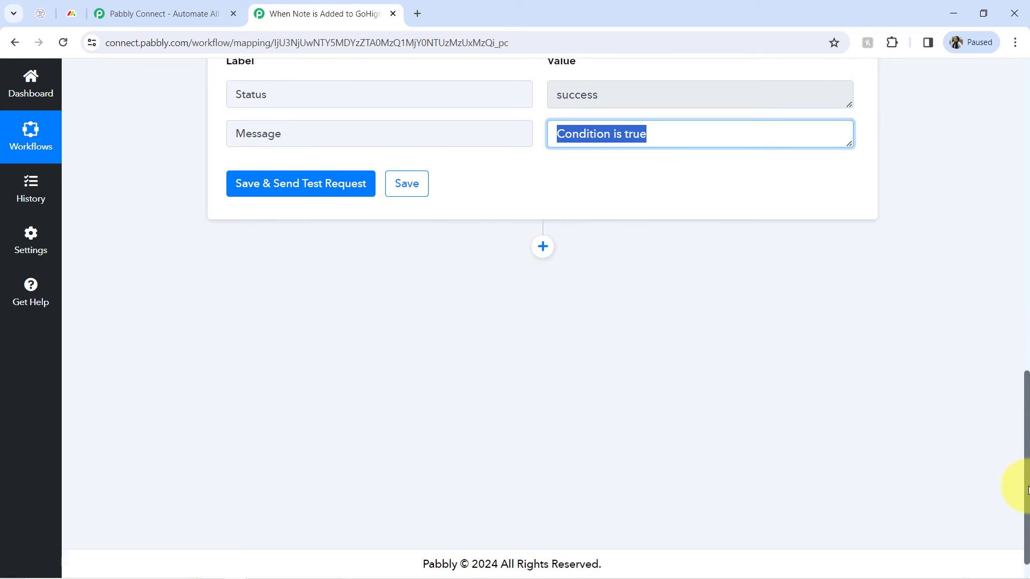
Add a Monday.com action step after the filter with the Update Item Column Value event.
{"action": "left_click", "coordinate": [542, 246]}
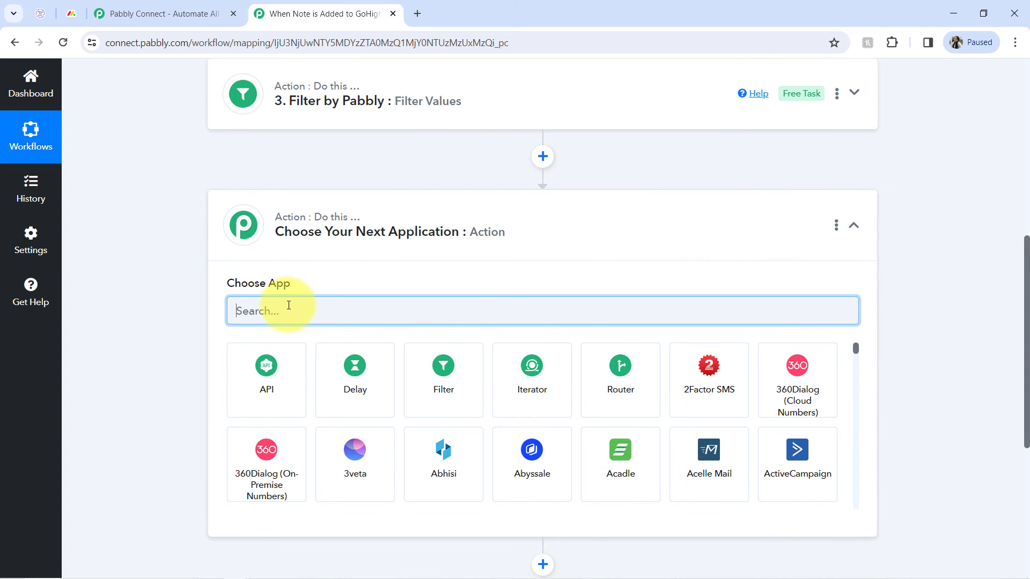
{"action": "type", "text": "mond"}
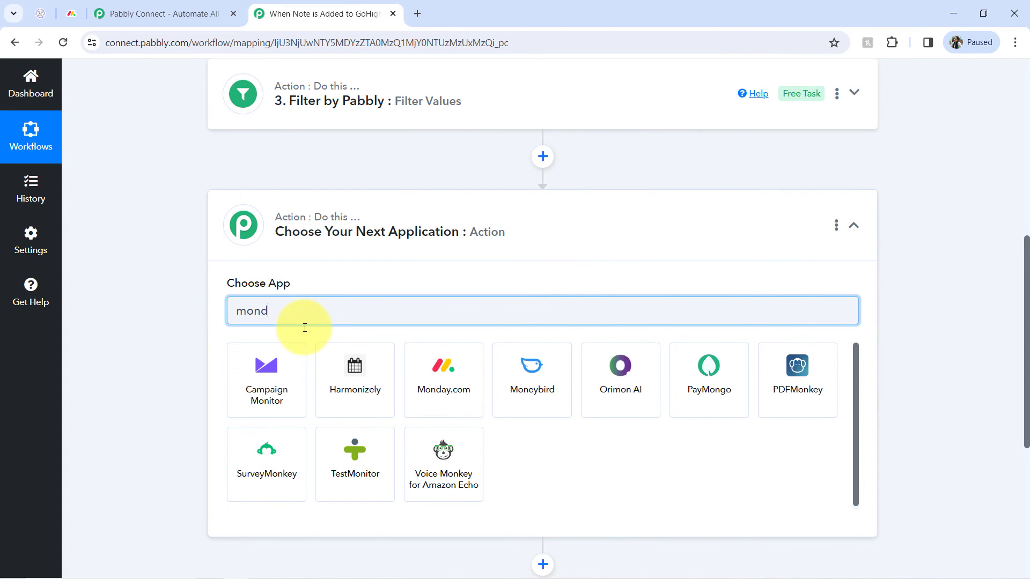
{"action": "left_click", "coordinate": [281, 363]}
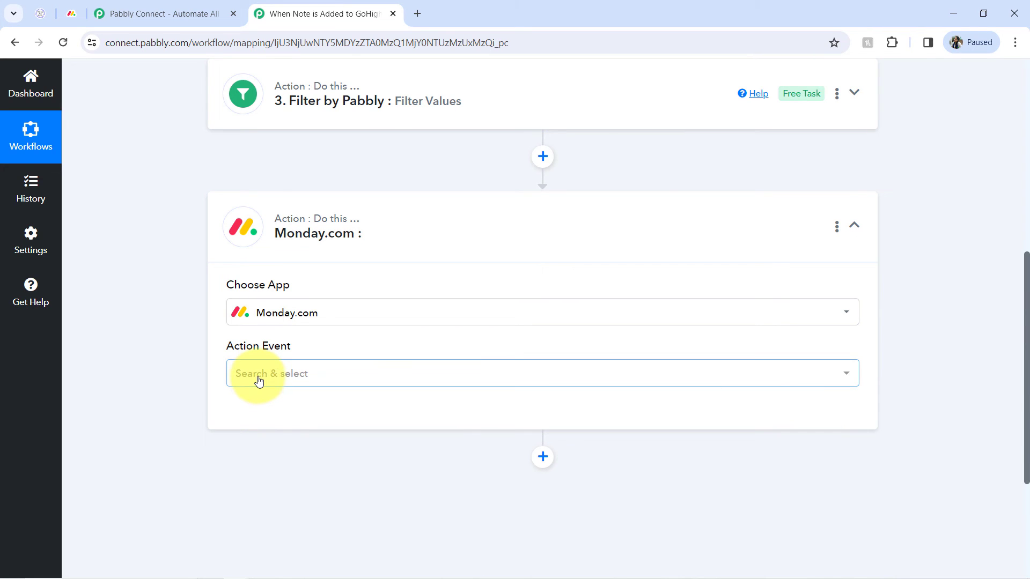
{"action": "left_click", "coordinate": [259, 381]}
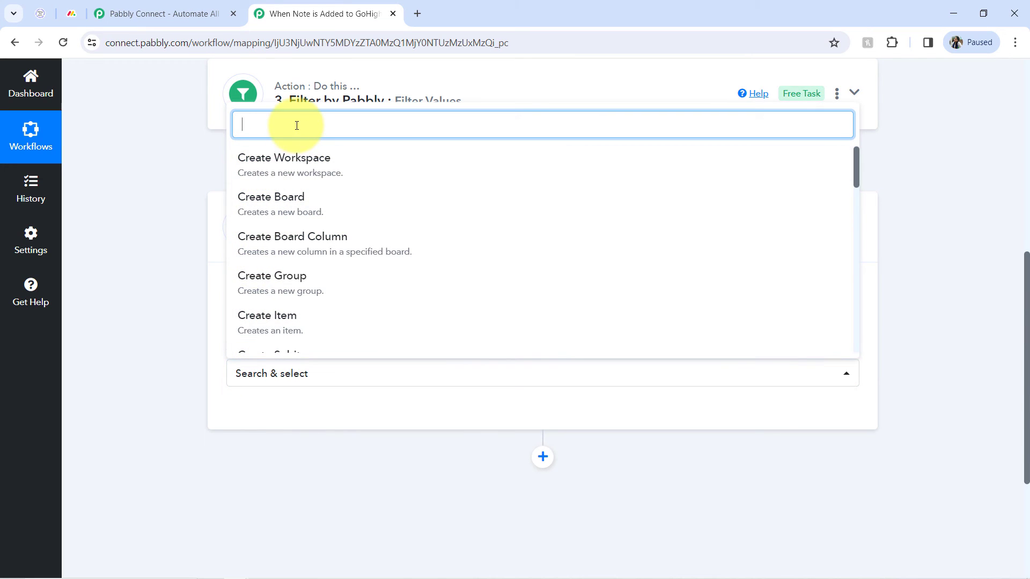
{"action": "type", "text": "upd"}
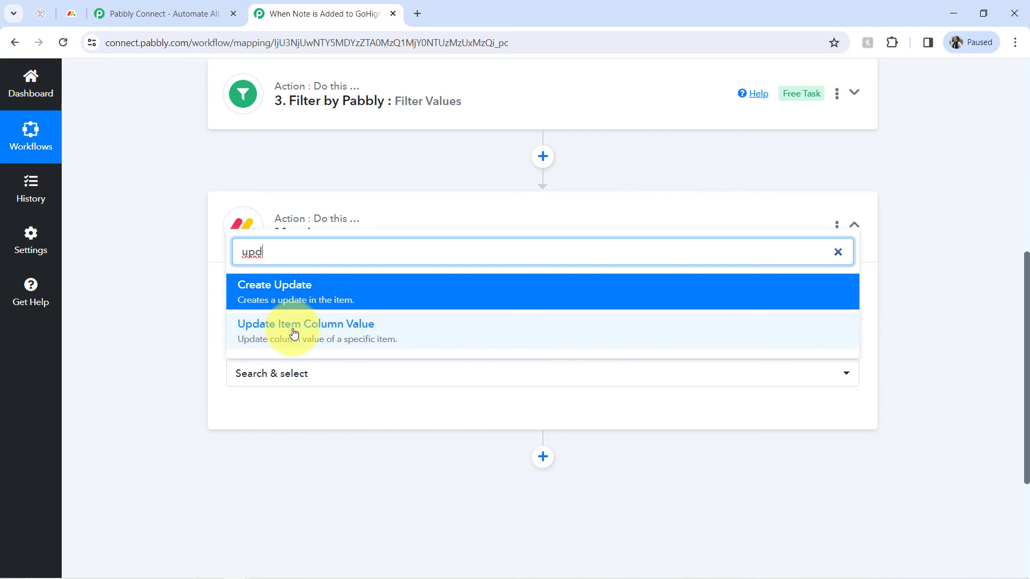
{"action": "left_click", "coordinate": [344, 338]}
Connect the step using the existing Monday.com #9 connection.
{"action": "left_click", "coordinate": [250, 420]}
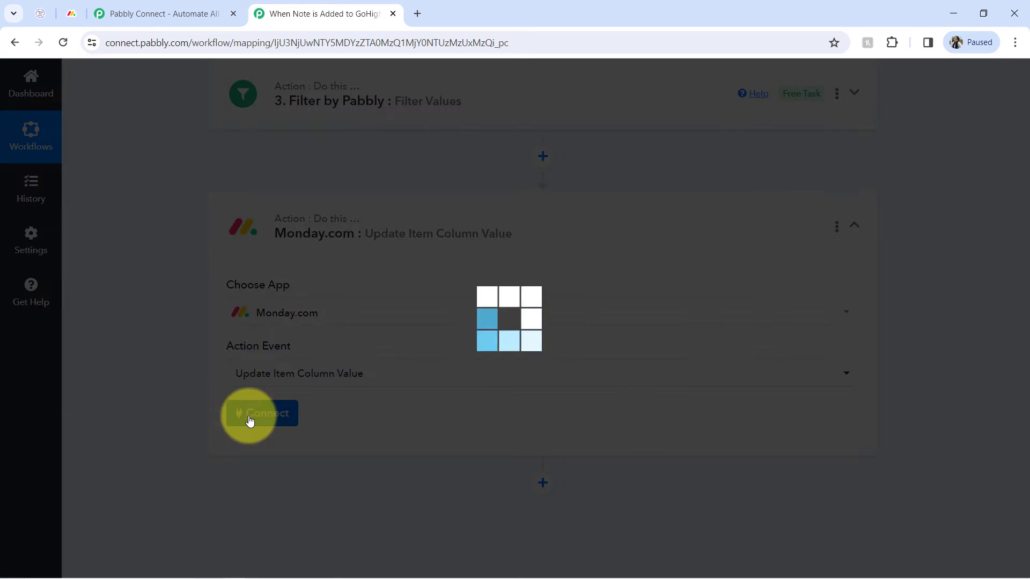
{"action": "left_click", "coordinate": [535, 205]}
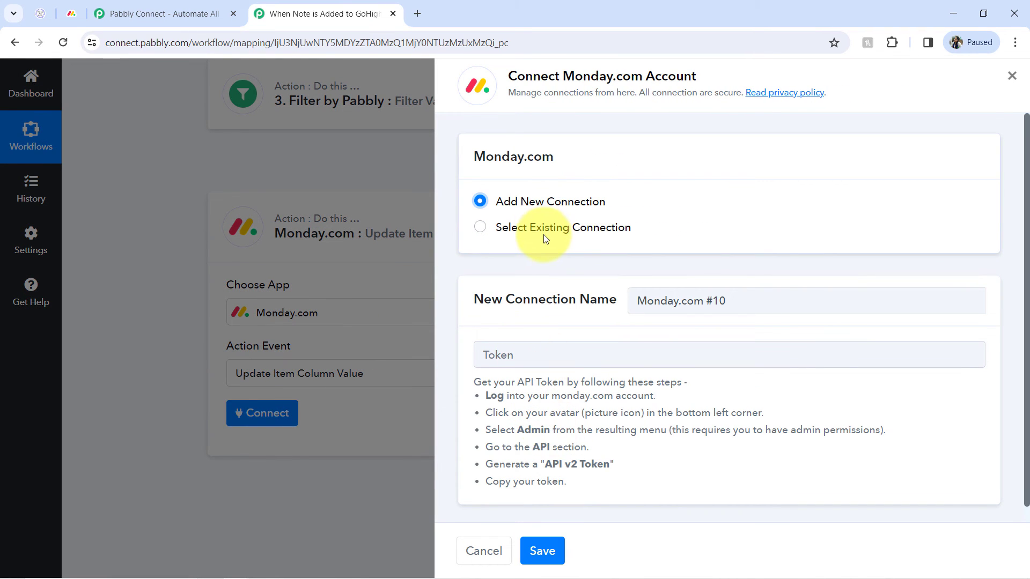
{"action": "left_click", "coordinate": [499, 232]}
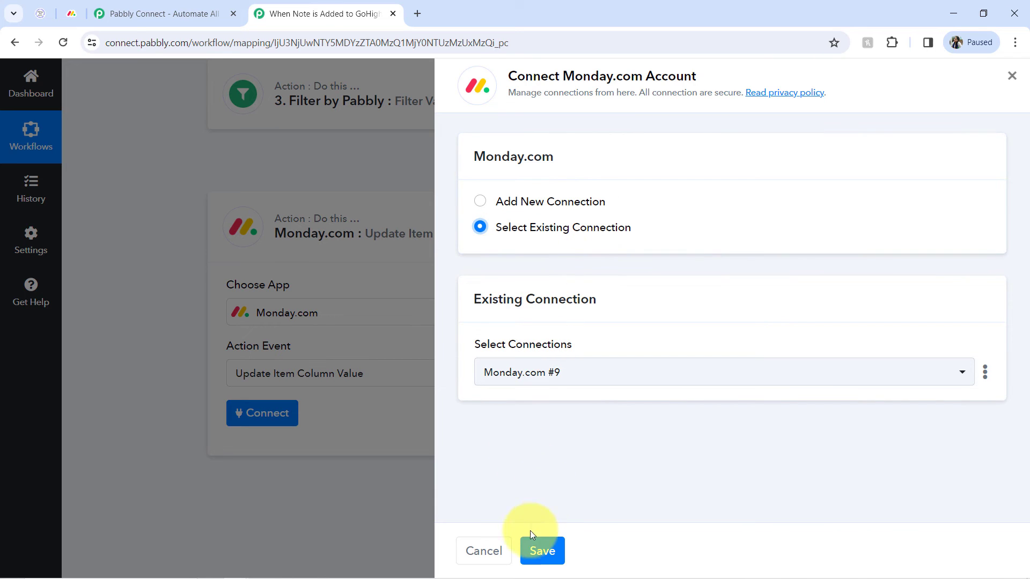
{"action": "left_click", "coordinate": [527, 547]}
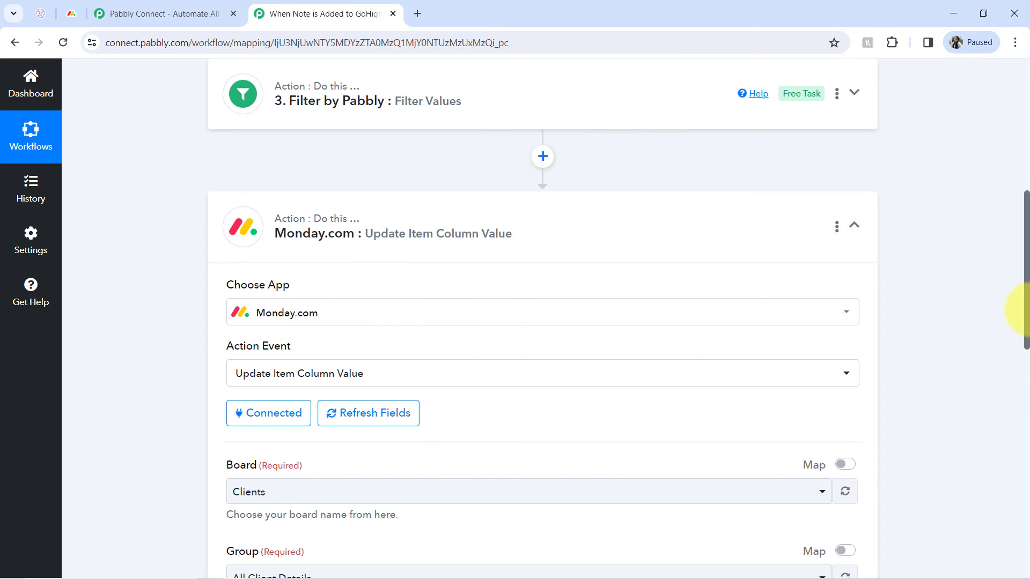
Select the Clients board and the All Client Details group, checking them against the board in monday.com.
{"action": "left_click_drag", "start_coordinate": [1026, 261], "coordinate": [1025, 345]}
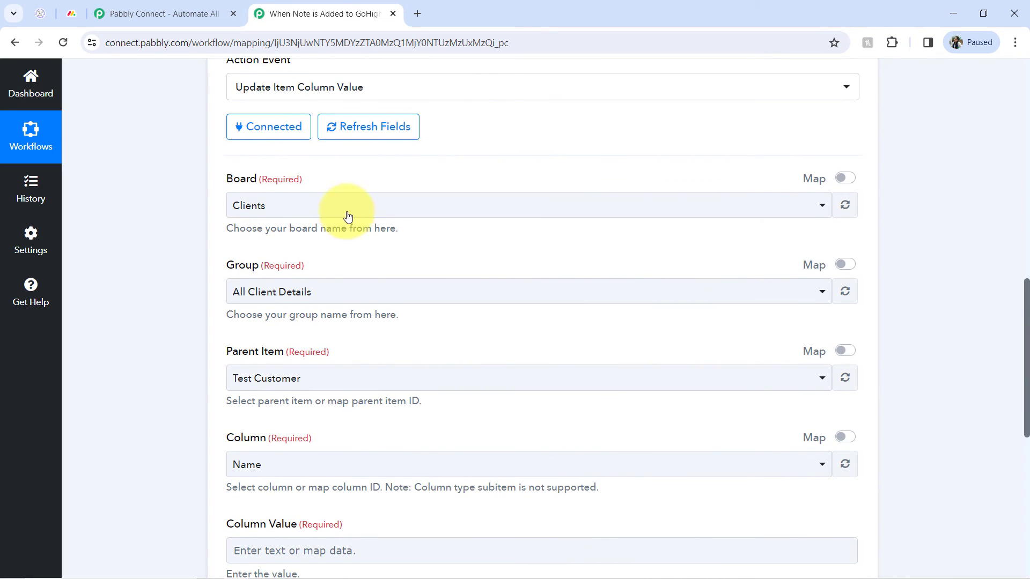
{"action": "left_click", "coordinate": [287, 207]}
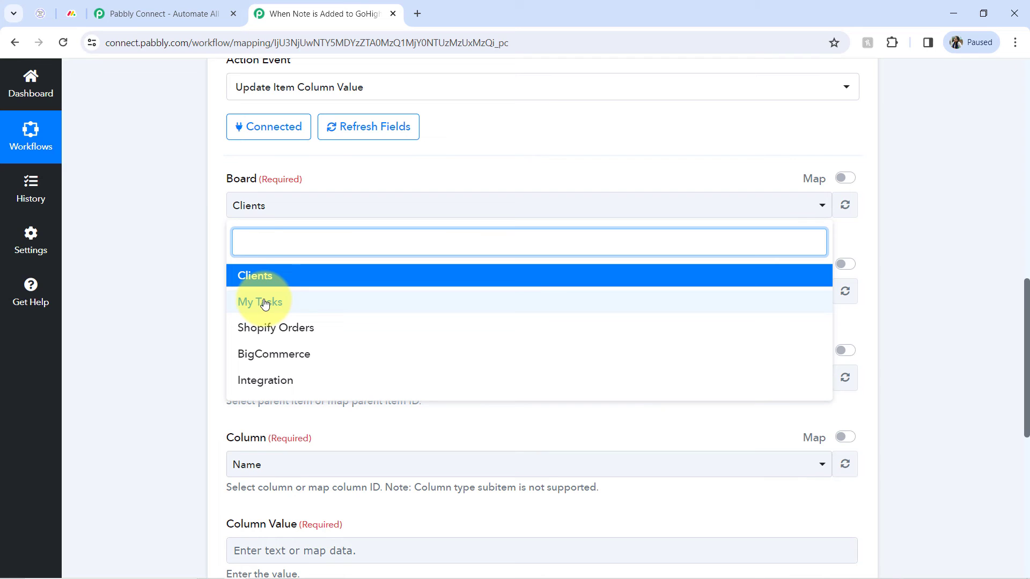
{"action": "left_click", "coordinate": [70, 18]}
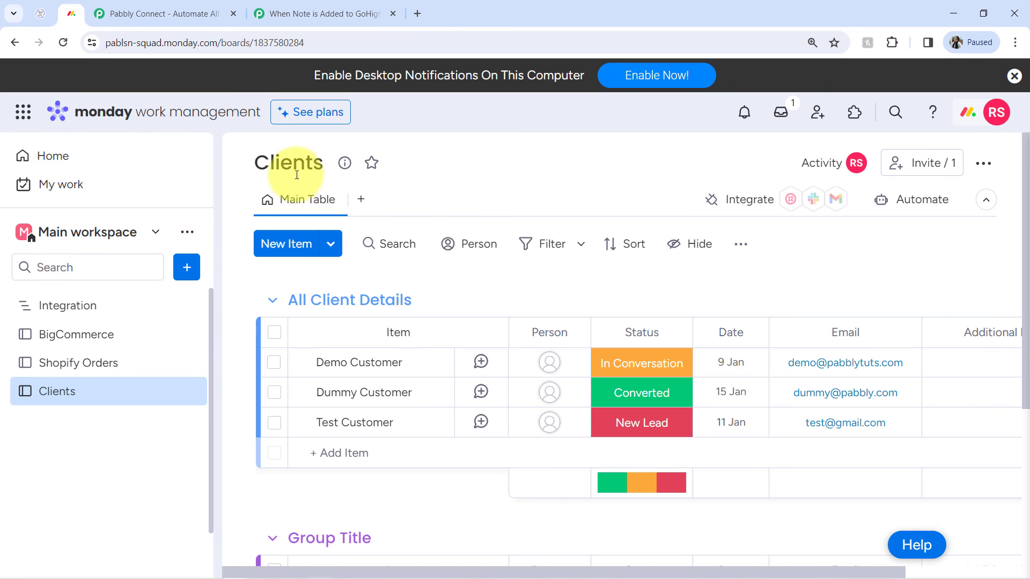
{"action": "left_click", "coordinate": [322, 13]}
{"action": "left_click", "coordinate": [258, 275]}
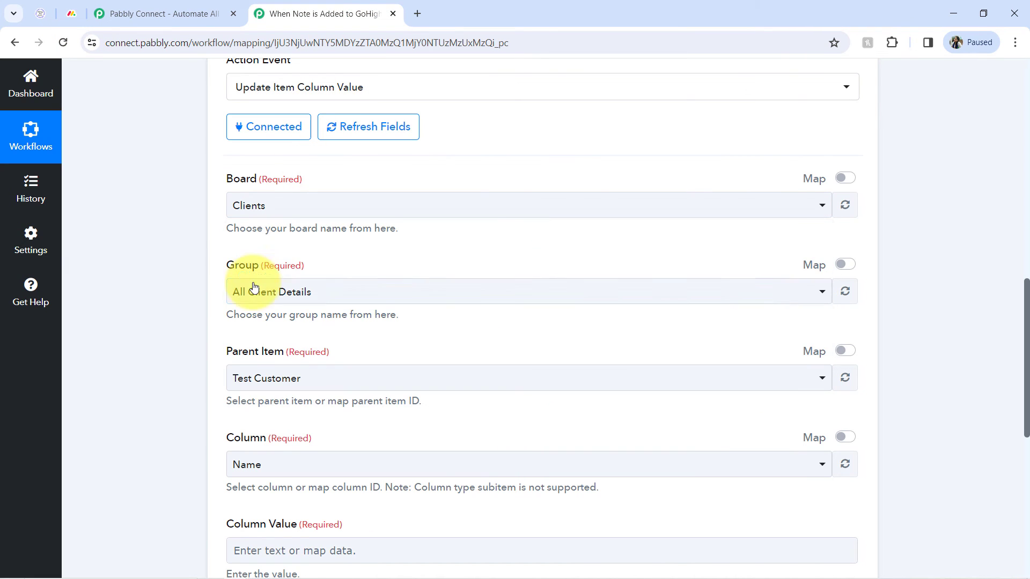
{"action": "left_click", "coordinate": [67, 17]}
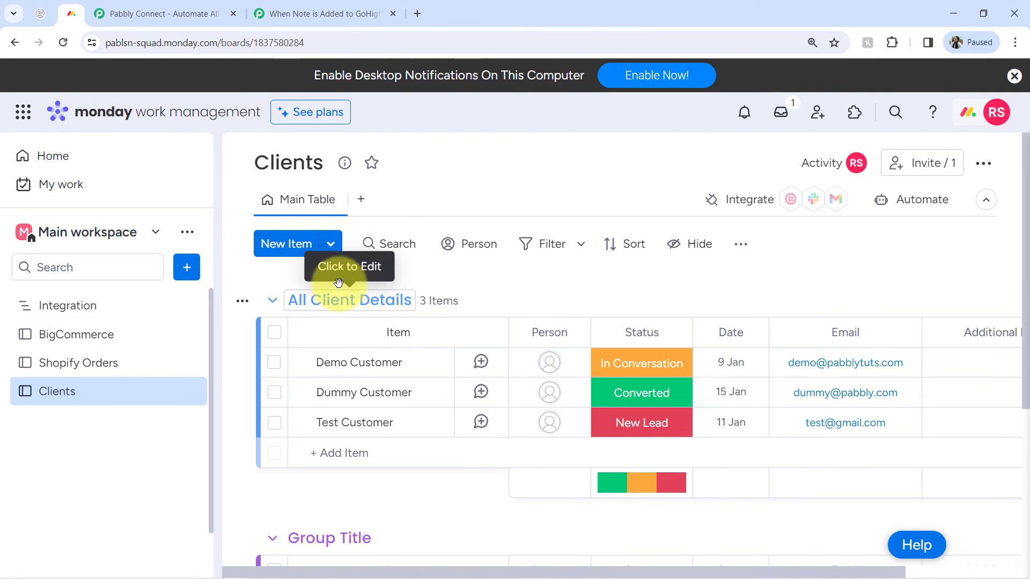
{"action": "left_click", "coordinate": [317, 14]}
{"action": "left_click", "coordinate": [248, 292]}
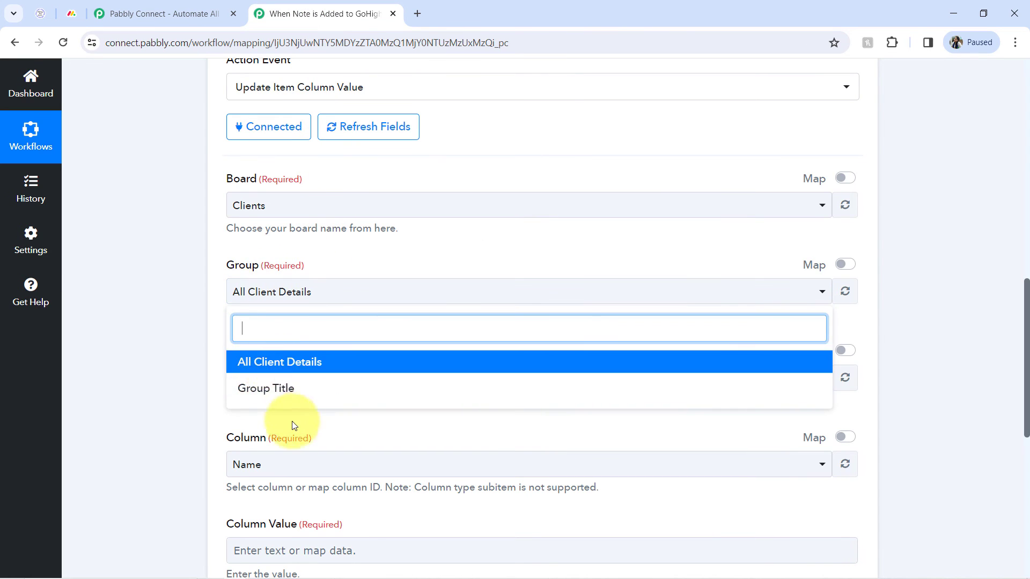
{"action": "left_click", "coordinate": [265, 362]}
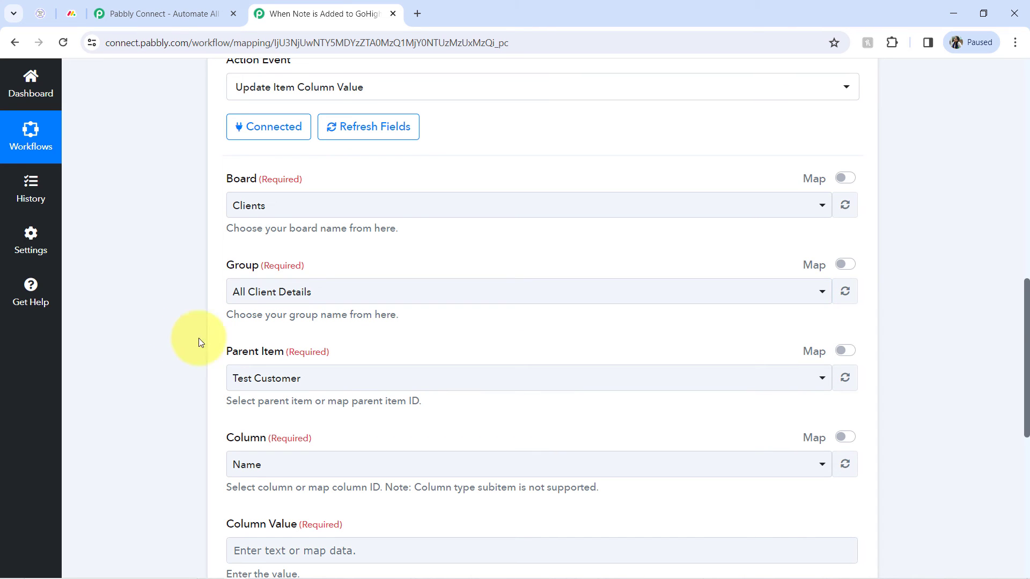
Switch Parent Item to mapping and map the monday.com search step's Data Items By Column Values 0 Id.
{"action": "scroll", "coordinate": [1011, 333], "scroll_direction": "down", "scroll_amount": 3}
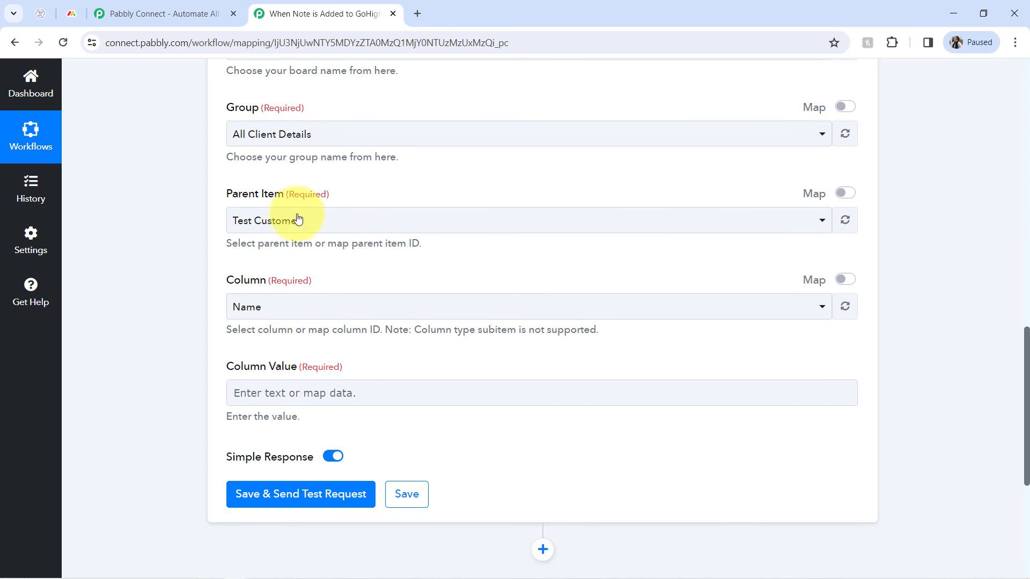
{"action": "left_click", "coordinate": [280, 222]}
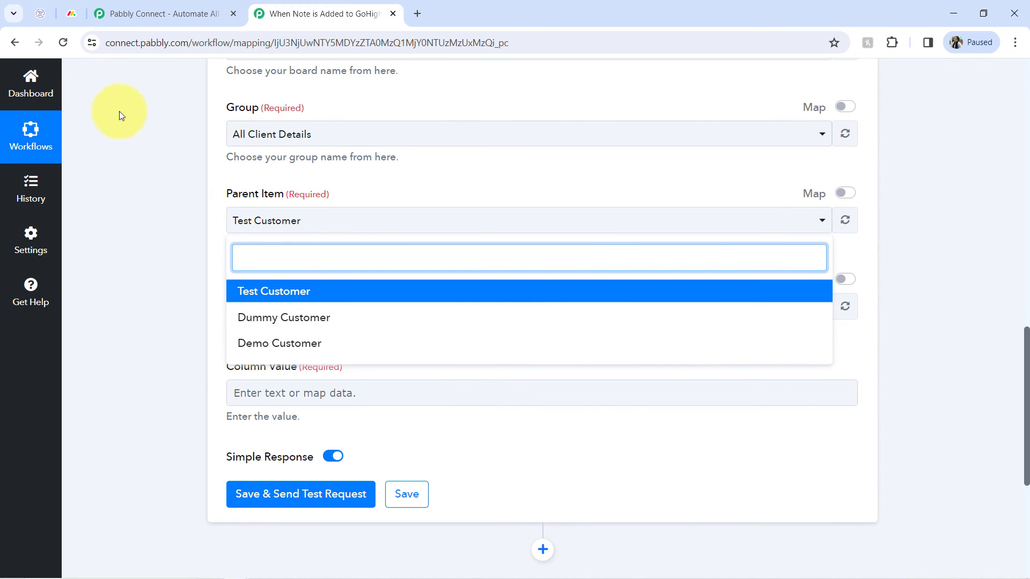
{"action": "left_click", "coordinate": [71, 15]}
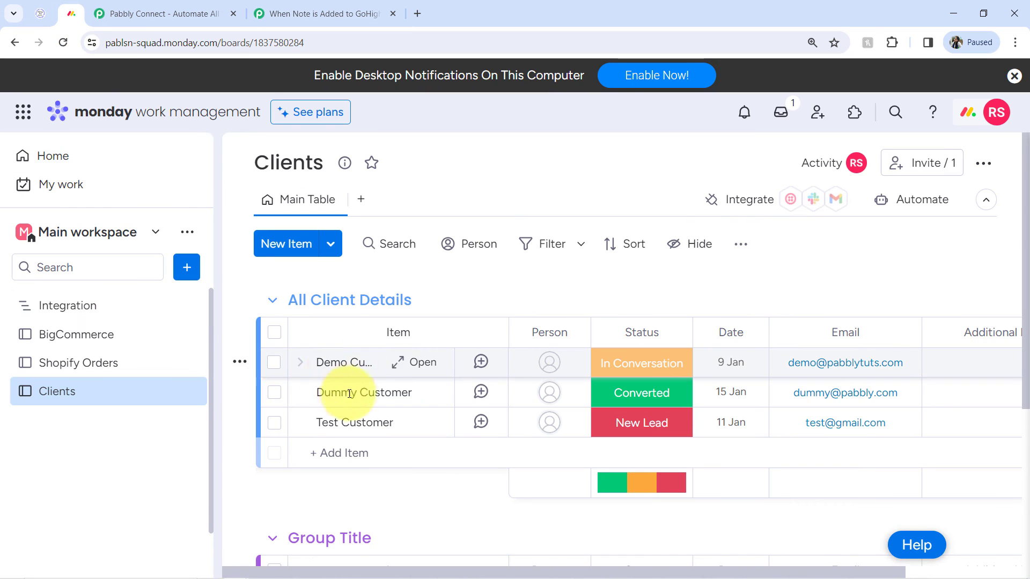
{"action": "left_click", "coordinate": [313, 13]}
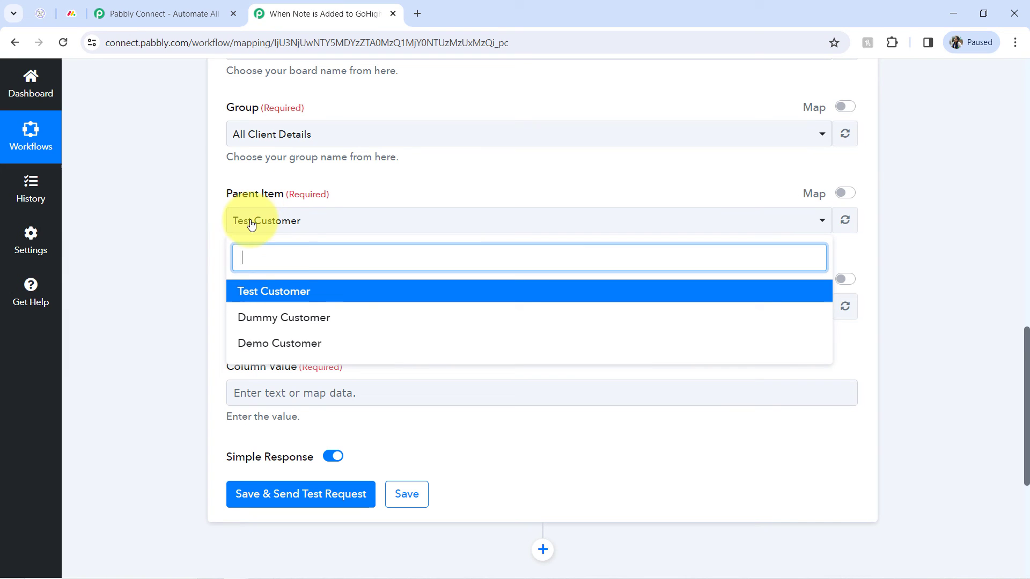
{"action": "left_click", "coordinate": [730, 195]}
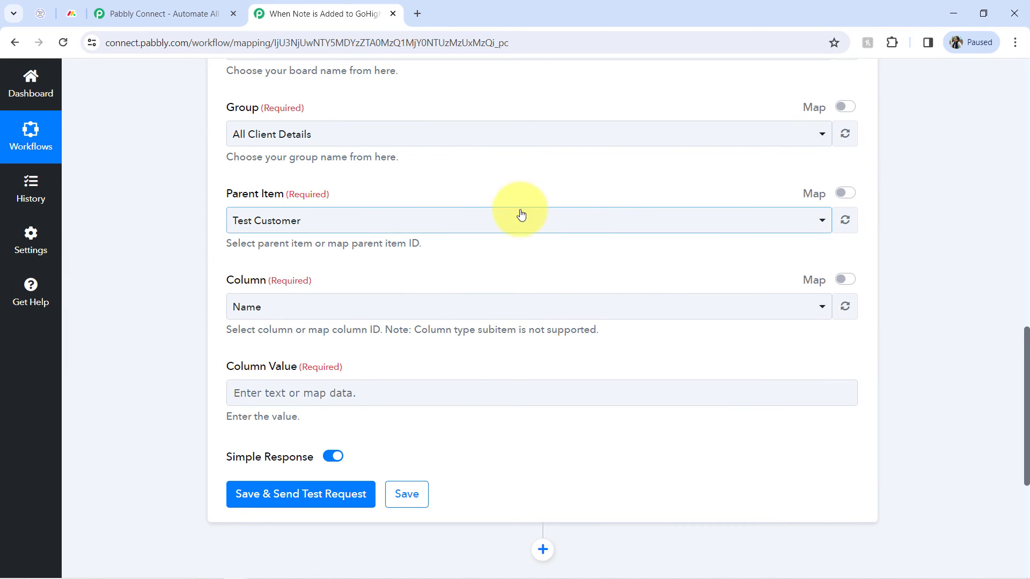
{"action": "left_click", "coordinate": [845, 193]}
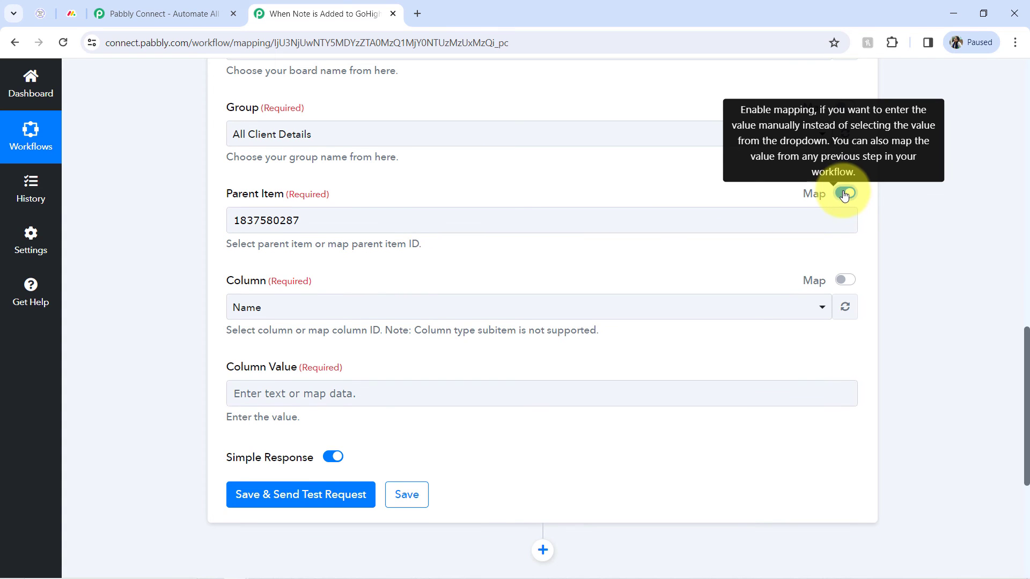
{"action": "double_click", "coordinate": [284, 222]}
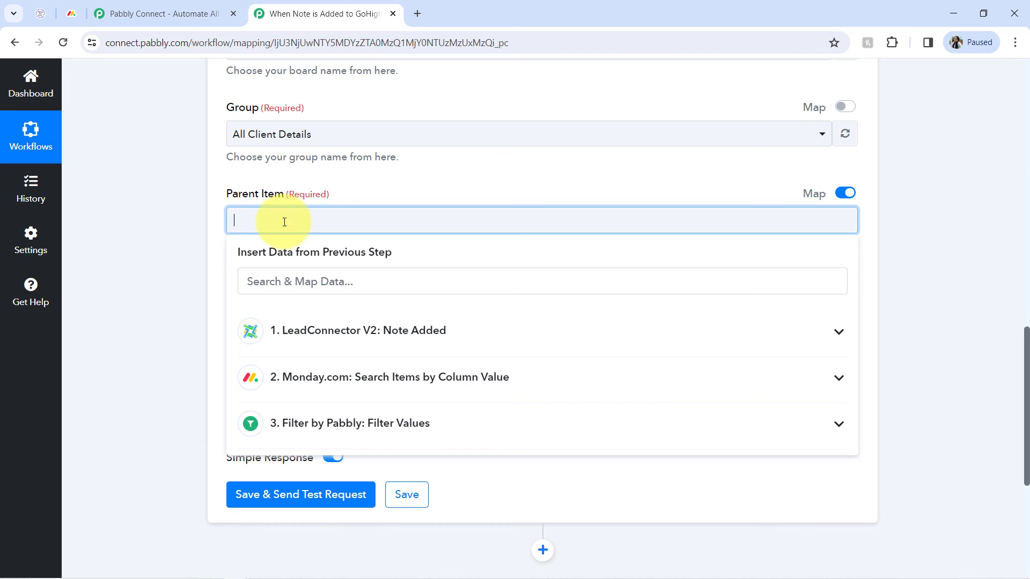
{"action": "left_click", "coordinate": [202, 248]}
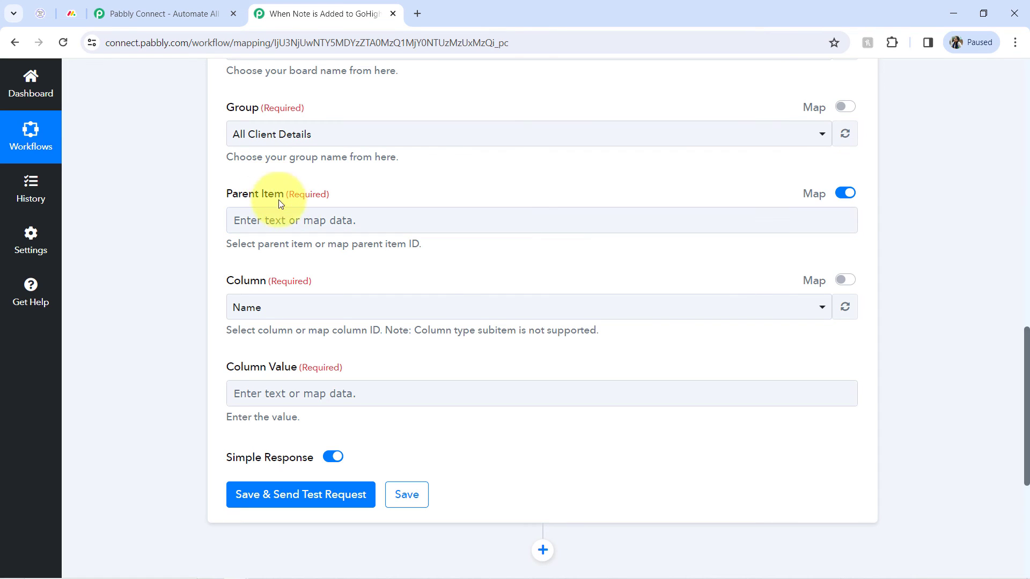
{"action": "left_click", "coordinate": [254, 221]}
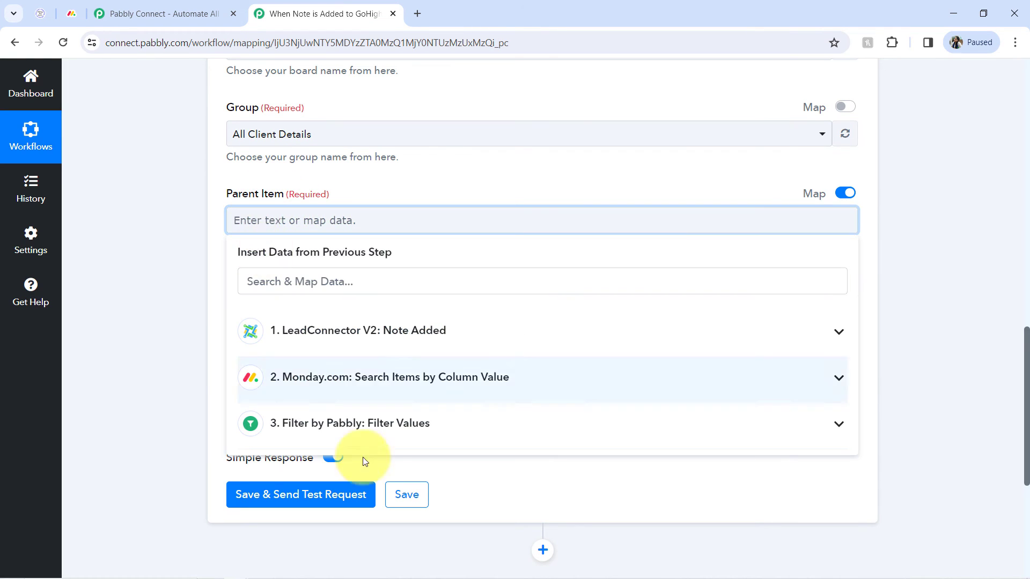
{"action": "left_click", "coordinate": [354, 382]}
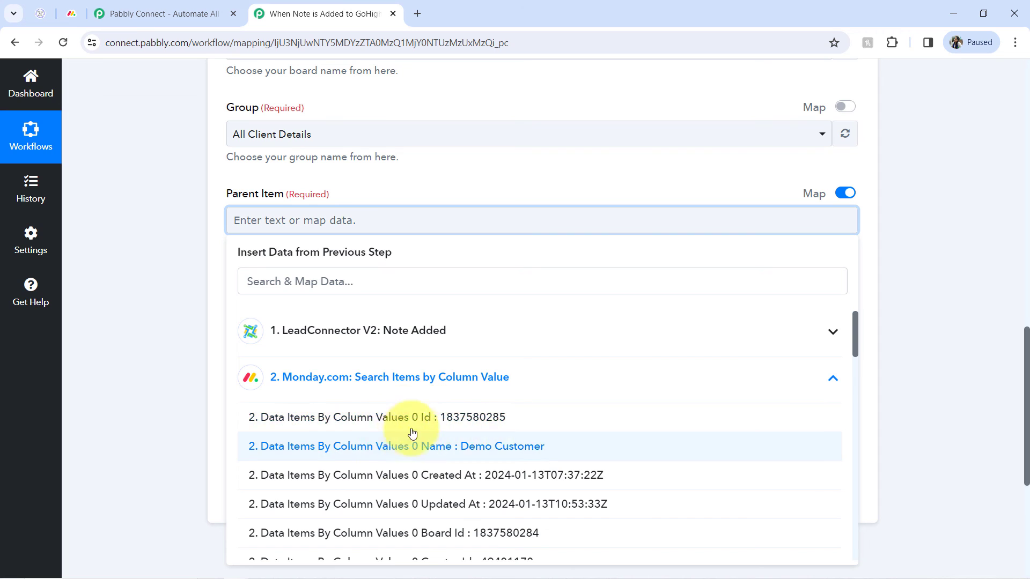
{"action": "left_click", "coordinate": [460, 422]}
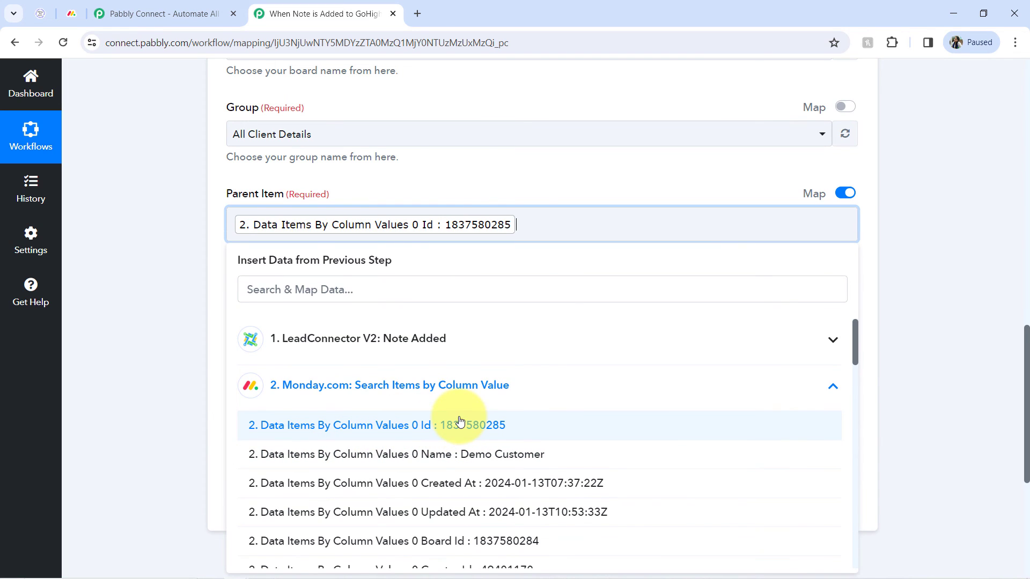
{"action": "left_click", "coordinate": [172, 242]}
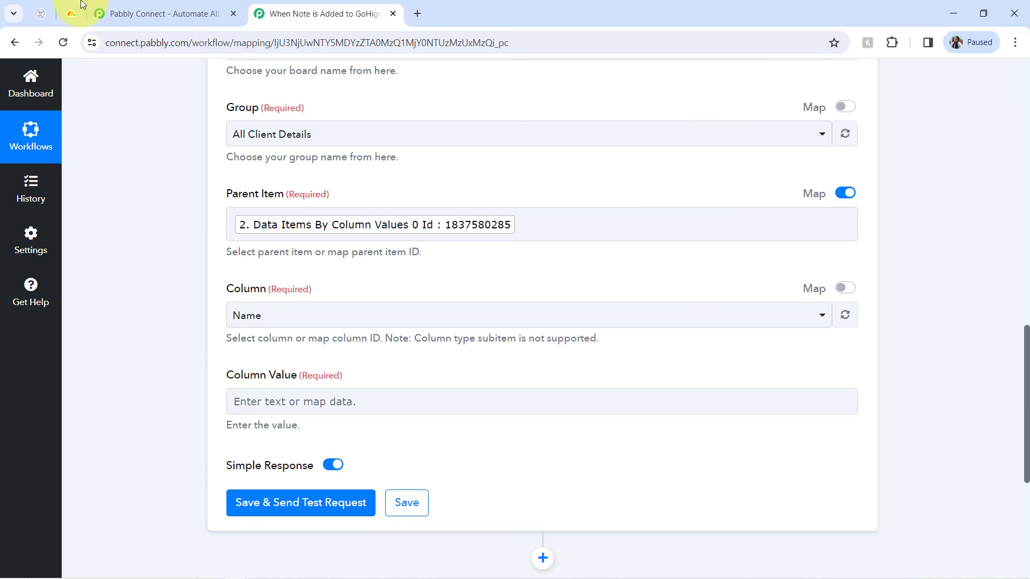
Compare with the monday.com board's columns and set Column to Additional Notes.
{"action": "left_click", "coordinate": [72, 10]}
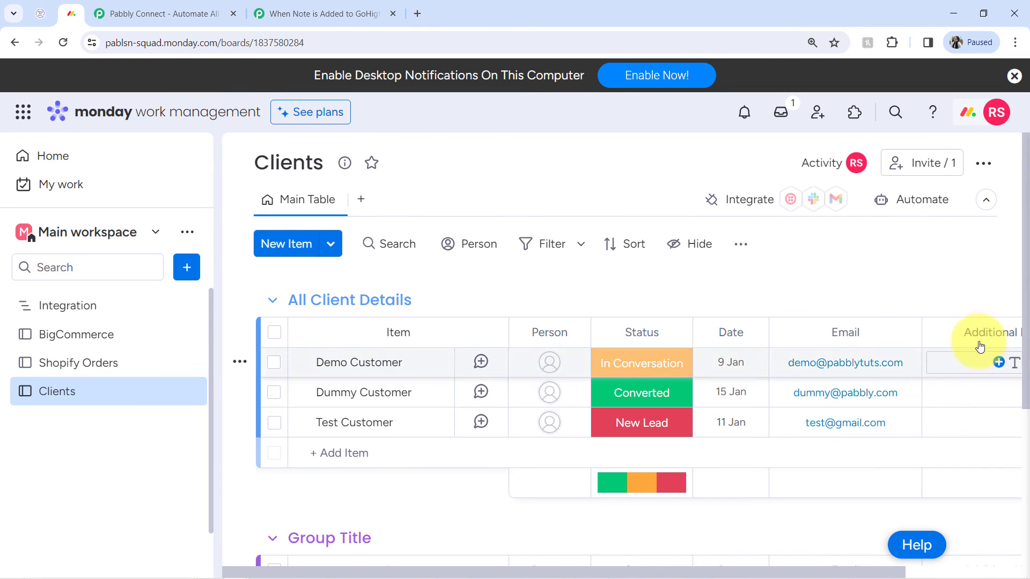
{"action": "left_click", "coordinate": [203, 146]}
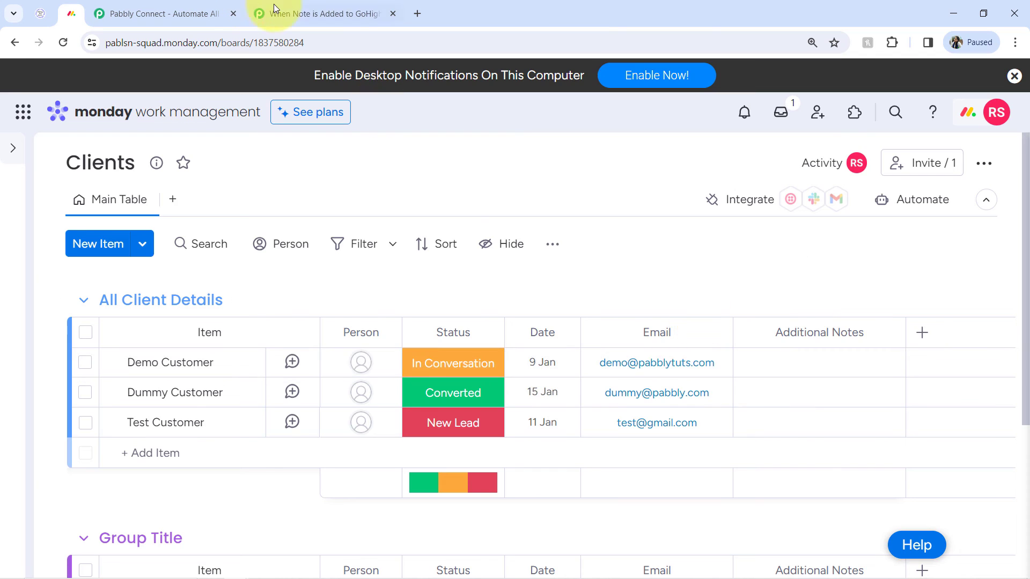
{"action": "left_click", "coordinate": [317, 13]}
{"action": "left_click", "coordinate": [244, 317]}
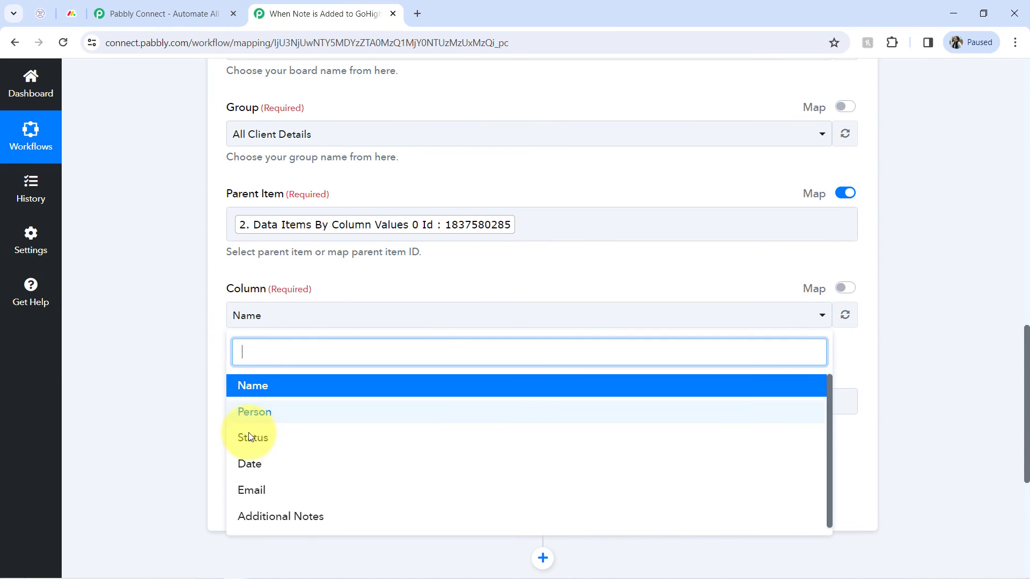
{"action": "left_click", "coordinate": [247, 515]}
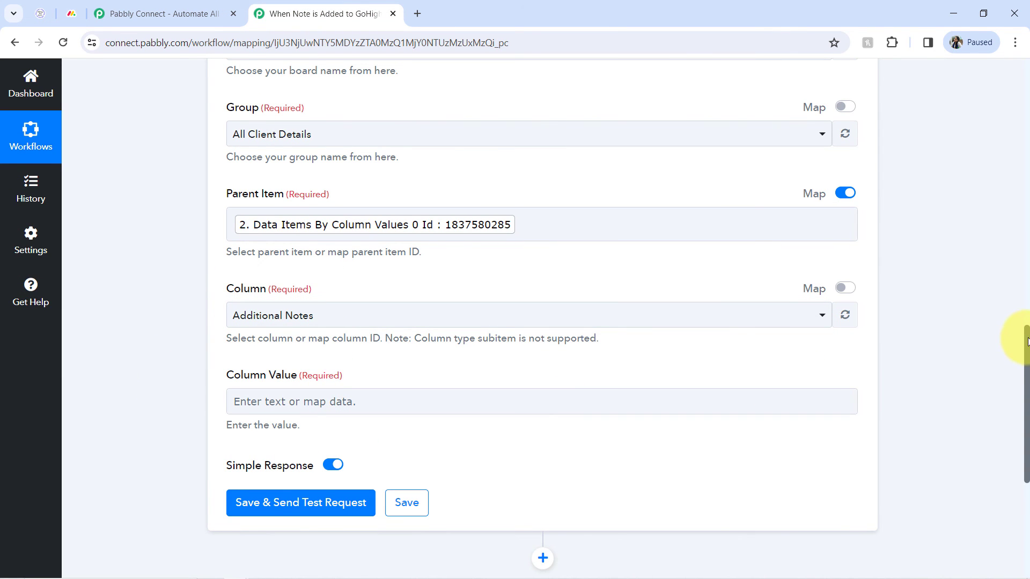
Map the LeadConnector trigger's Note Body into the Column Value field.
{"action": "left_click_drag", "start_coordinate": [1027, 341], "coordinate": [1018, 395]}
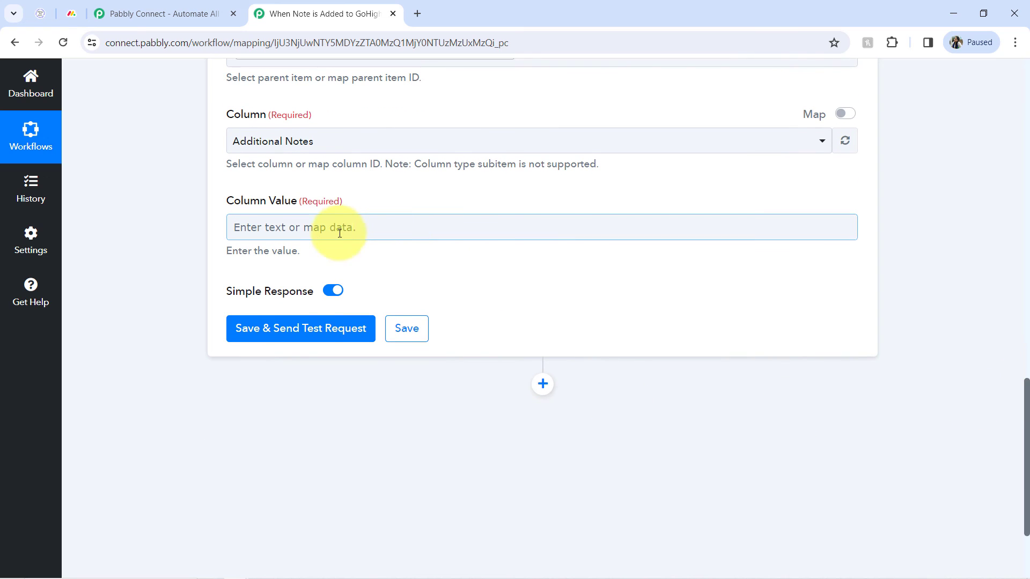
{"action": "left_click", "coordinate": [291, 230]}
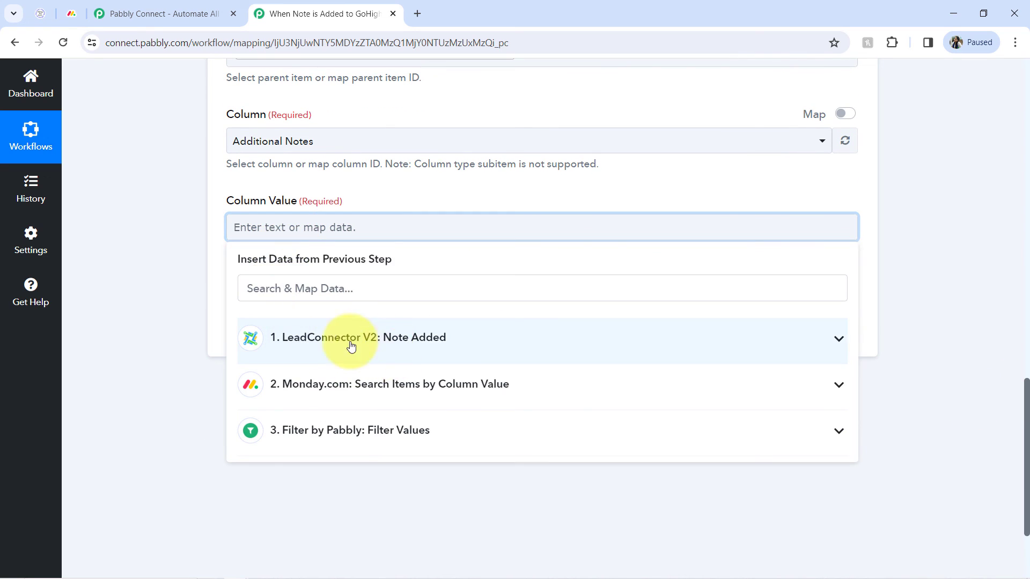
{"action": "left_click", "coordinate": [351, 346]}
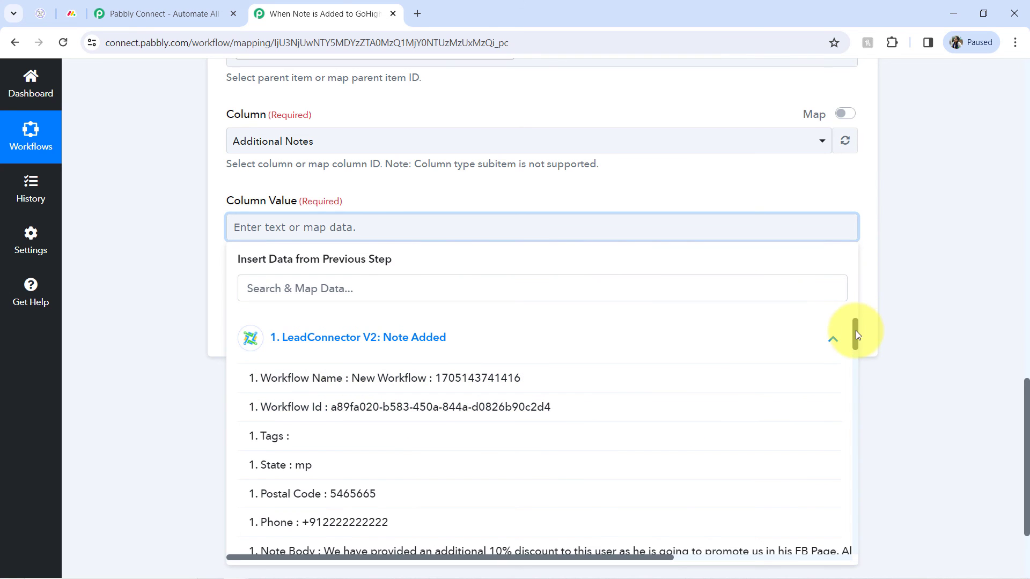
{"action": "left_click_drag", "start_coordinate": [856, 333], "coordinate": [851, 357]}
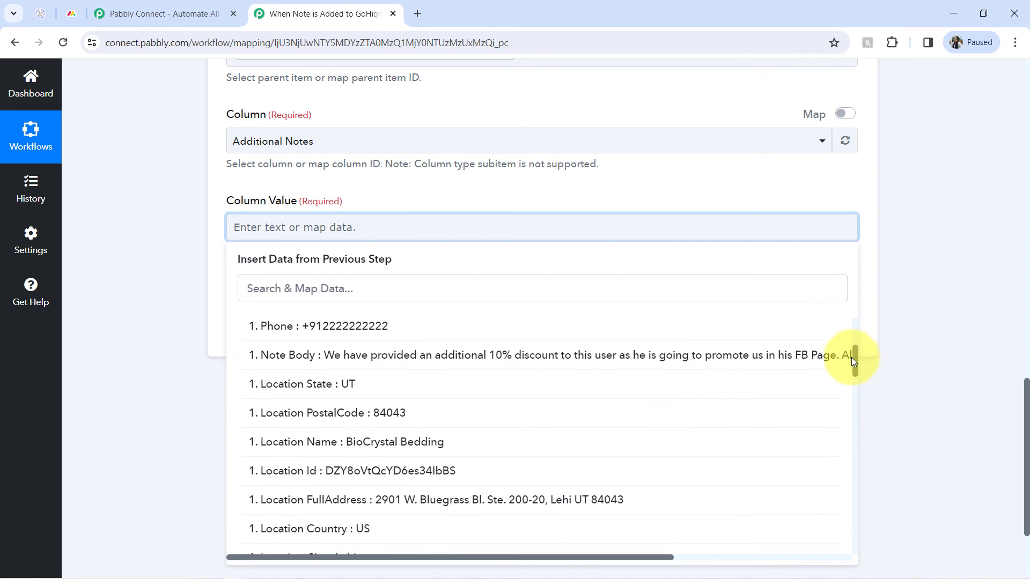
{"action": "left_click", "coordinate": [486, 364]}
{"action": "left_click", "coordinate": [159, 292]}
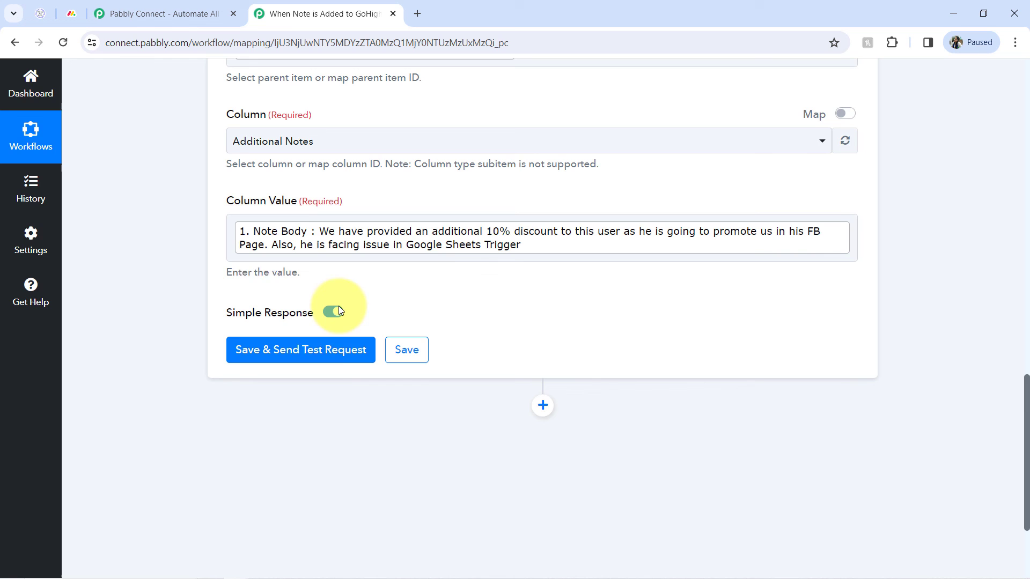
Save and send a test request, and check the Demo Customer's Additional Notes cell on the monday.com board.
{"action": "left_click", "coordinate": [277, 357]}
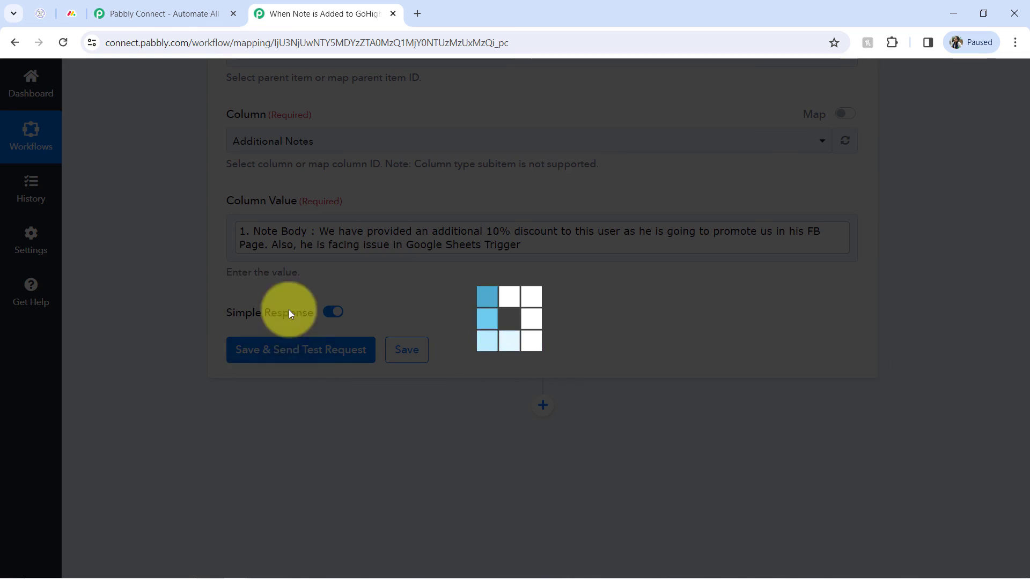
{"action": "left_click", "coordinate": [80, 12]}
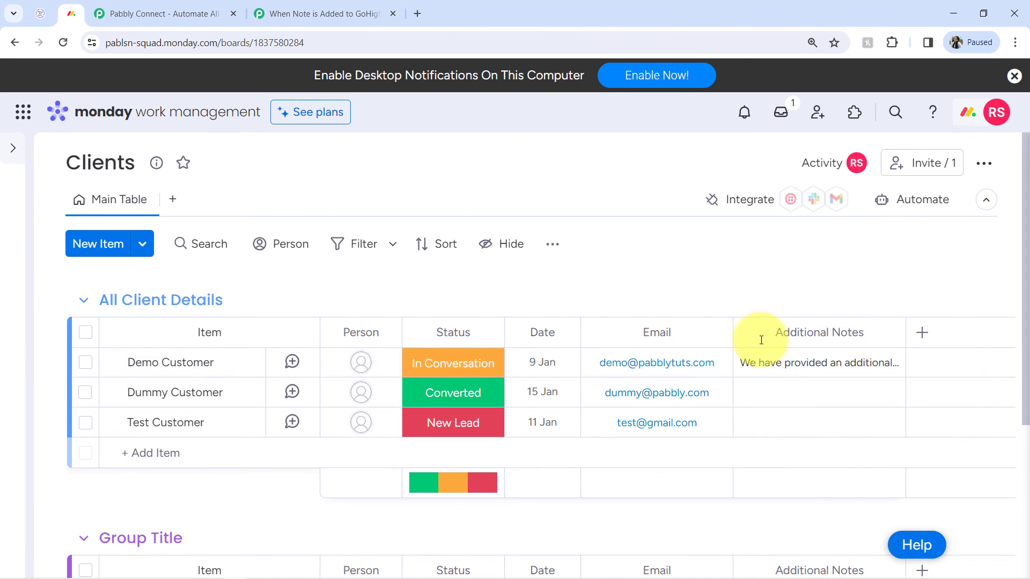
{"action": "double_click", "coordinate": [786, 365]}
{"action": "double_click", "coordinate": [858, 365]}
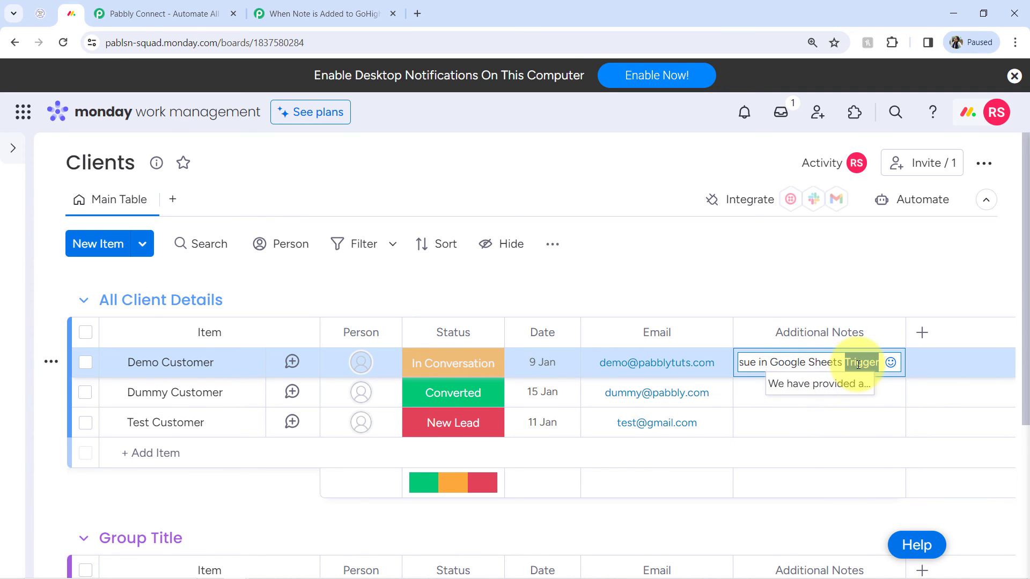
{"action": "left_click", "coordinate": [761, 286]}
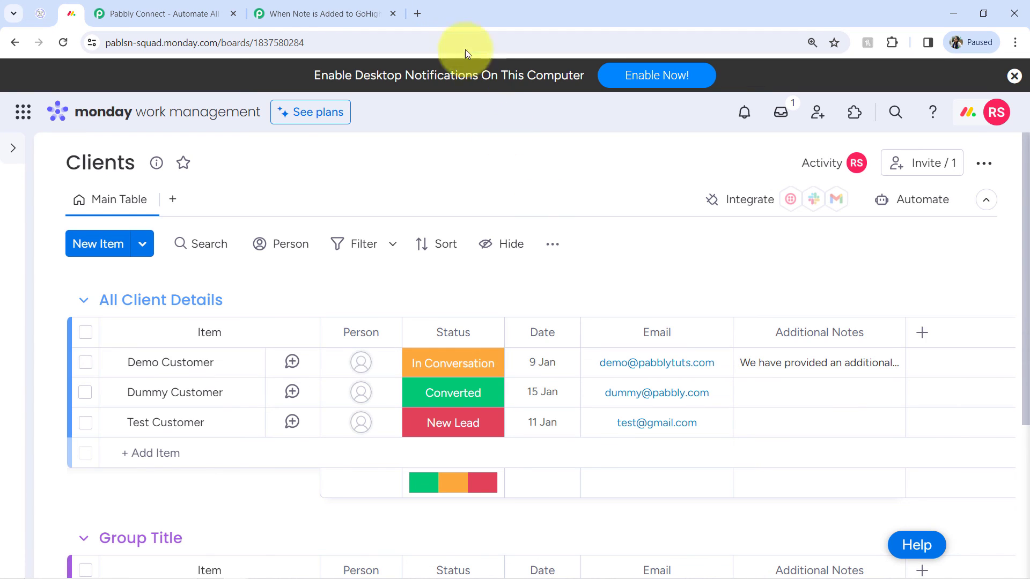
{"action": "left_click", "coordinate": [300, 14]}
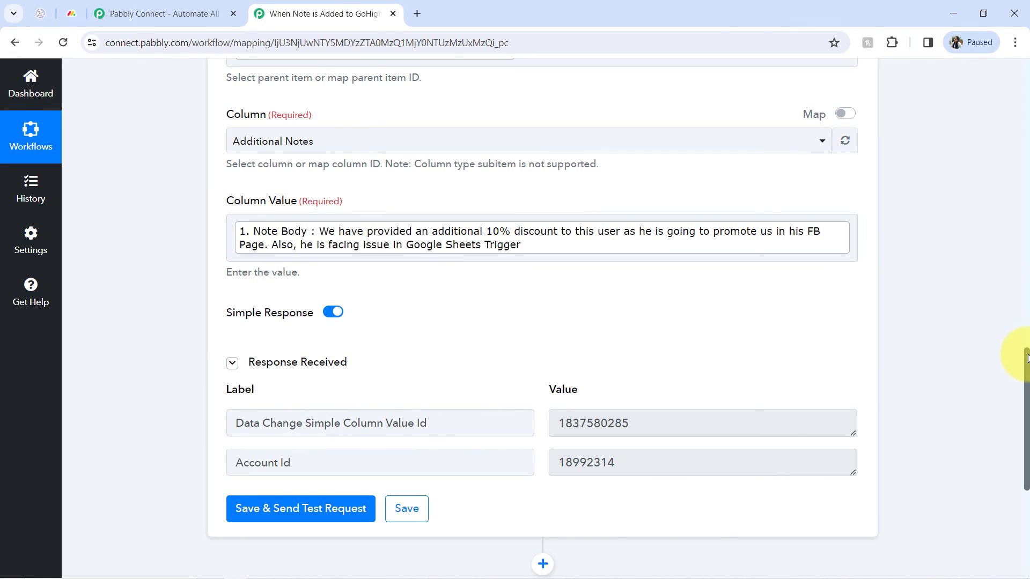
Close the extra Pabbly Connect tab, keeping the workflow tab open.
{"action": "left_click_drag", "start_coordinate": [1026, 358], "coordinate": [996, 92]}
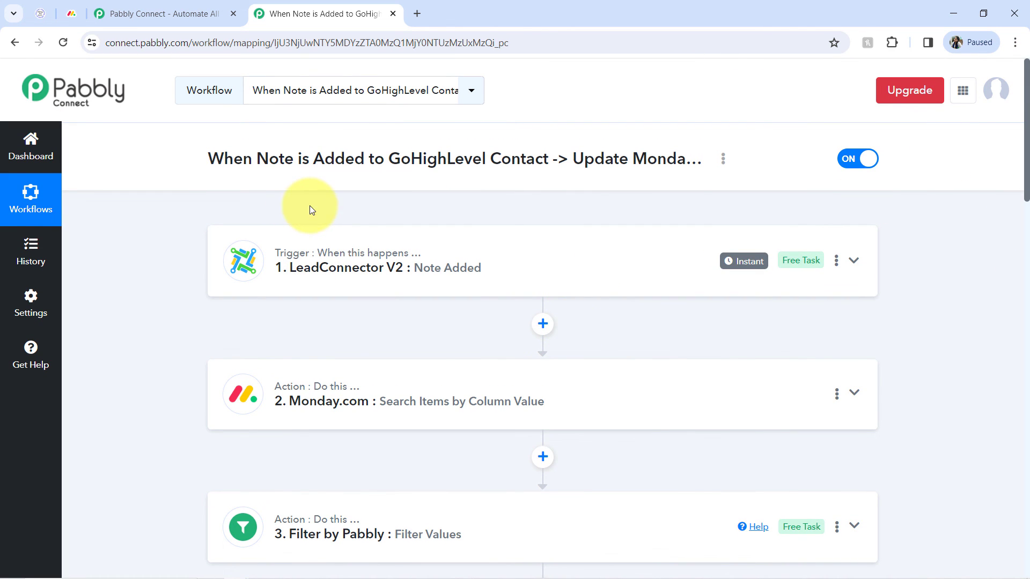
{"action": "left_click", "coordinate": [43, 6]}
{"action": "left_click", "coordinate": [78, 12]}
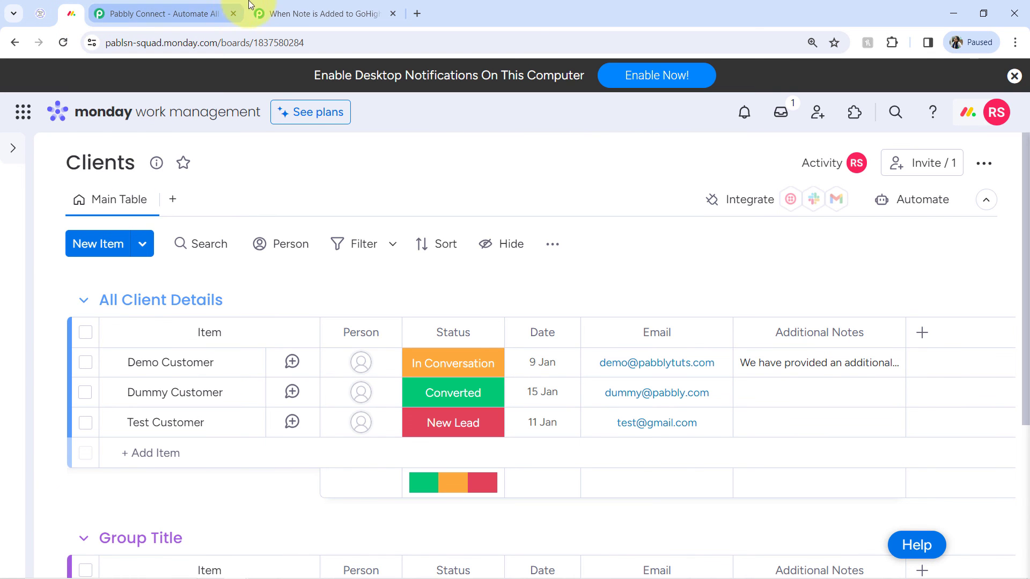
{"action": "left_click", "coordinate": [273, 13]}
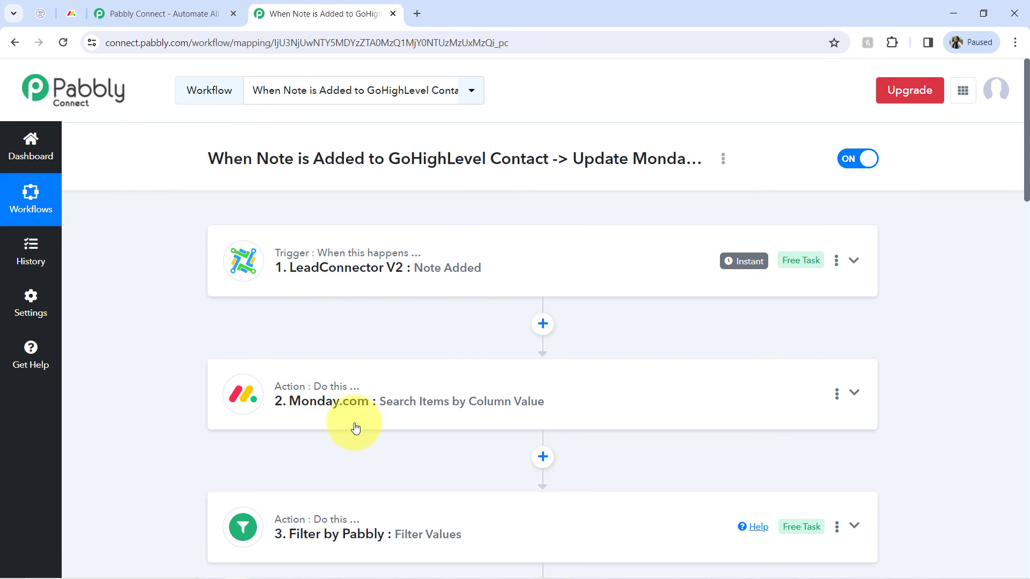
{"action": "left_click", "coordinate": [233, 14]}
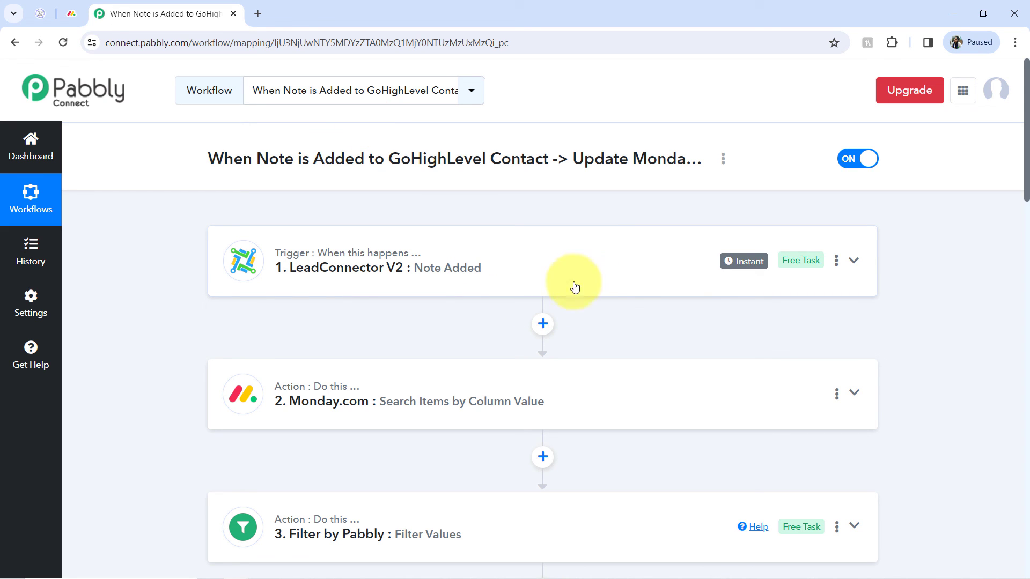
{"action": "scroll", "coordinate": [1027, 151], "scroll_direction": "down", "scroll_amount": 7}
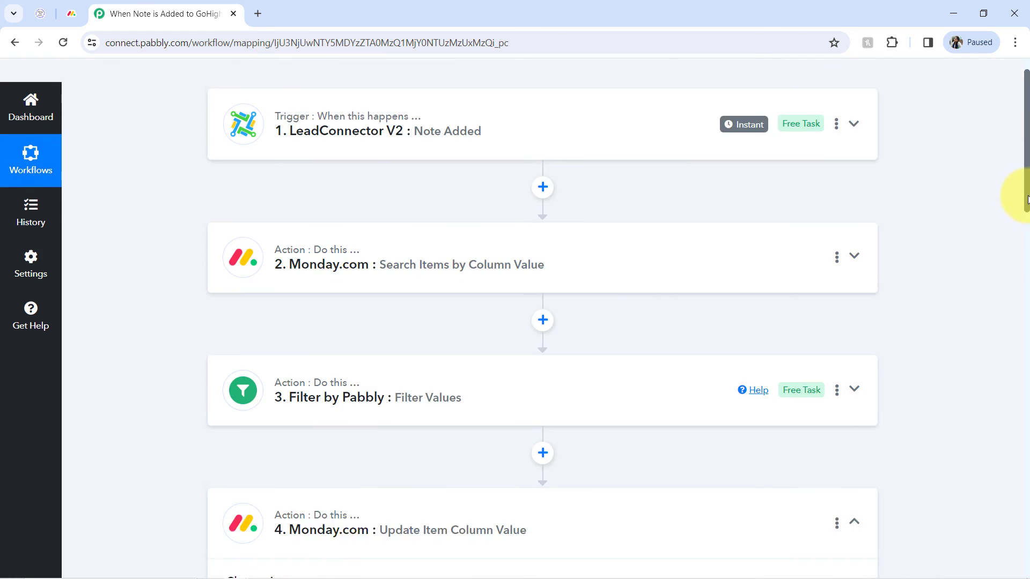
{"action": "scroll", "coordinate": [1017, 229], "scroll_direction": "up", "scroll_amount": 5}
{"action": "scroll", "coordinate": [1023, 166], "scroll_direction": "up", "scroll_amount": 2}
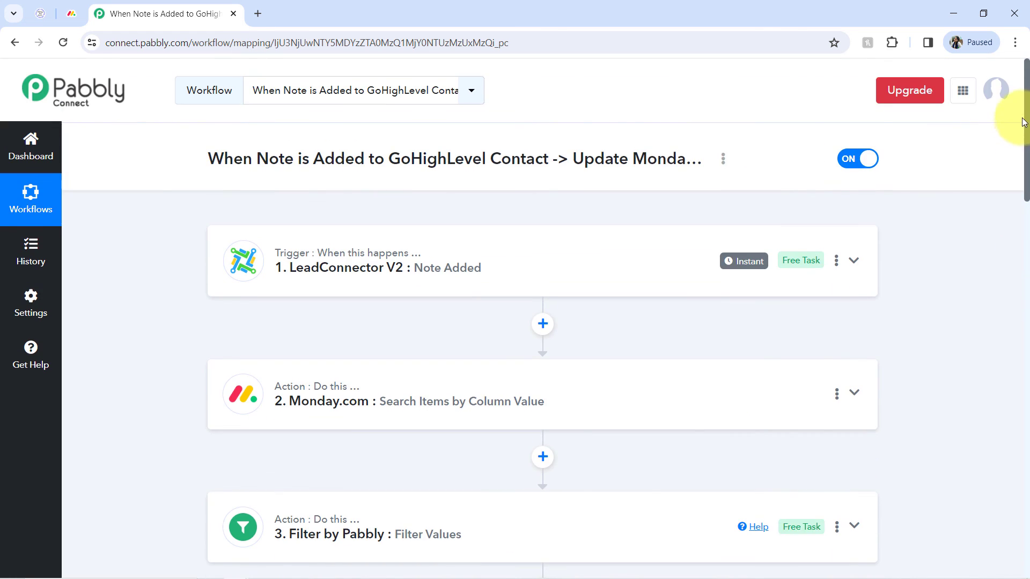
Open the workflow's share options and copy its share link.
{"action": "left_click", "coordinate": [723, 160]}
{"action": "left_click", "coordinate": [595, 228]}
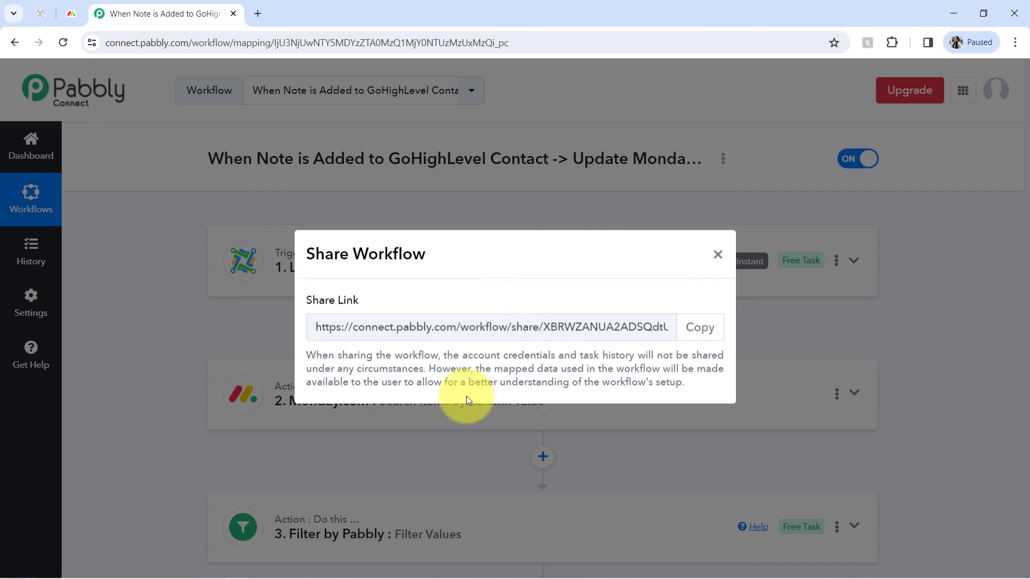
{"action": "left_click", "coordinate": [692, 328]}
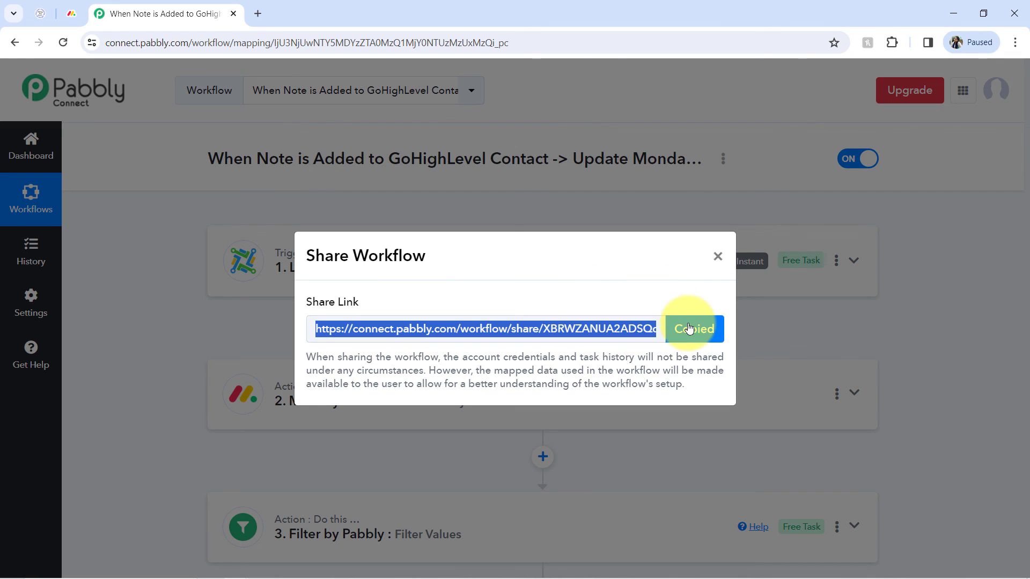
{"action": "left_click", "coordinate": [716, 260]}
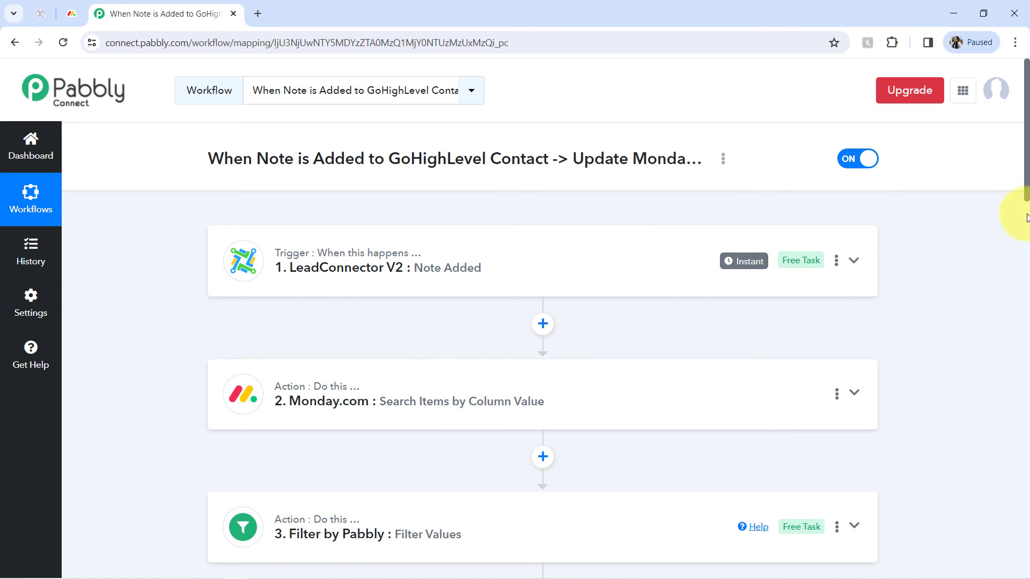
{"action": "scroll", "coordinate": [1026, 191], "scroll_direction": "down", "scroll_amount": 5}
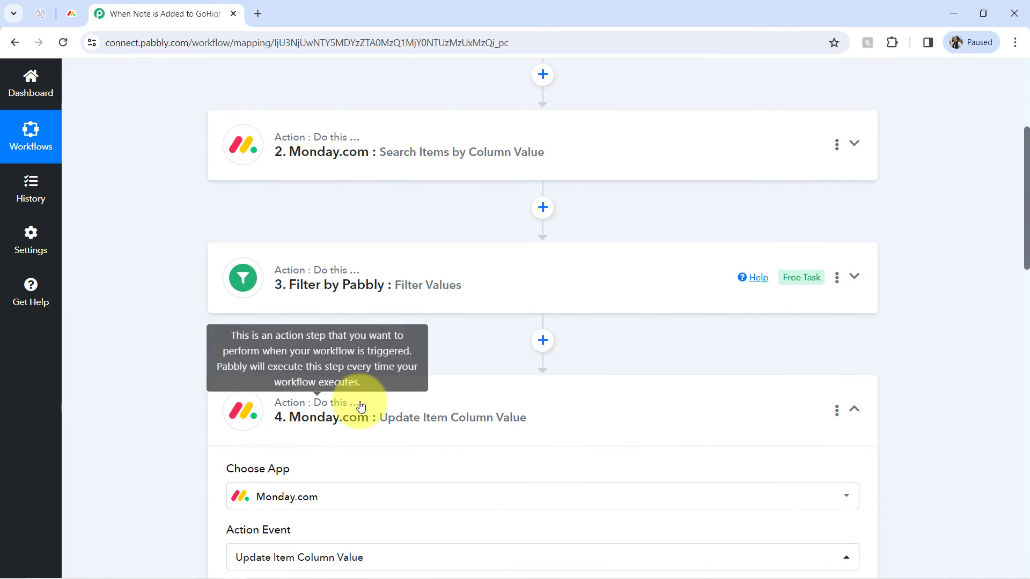
{"action": "scroll", "coordinate": [1016, 225], "scroll_direction": "up", "scroll_amount": 10}
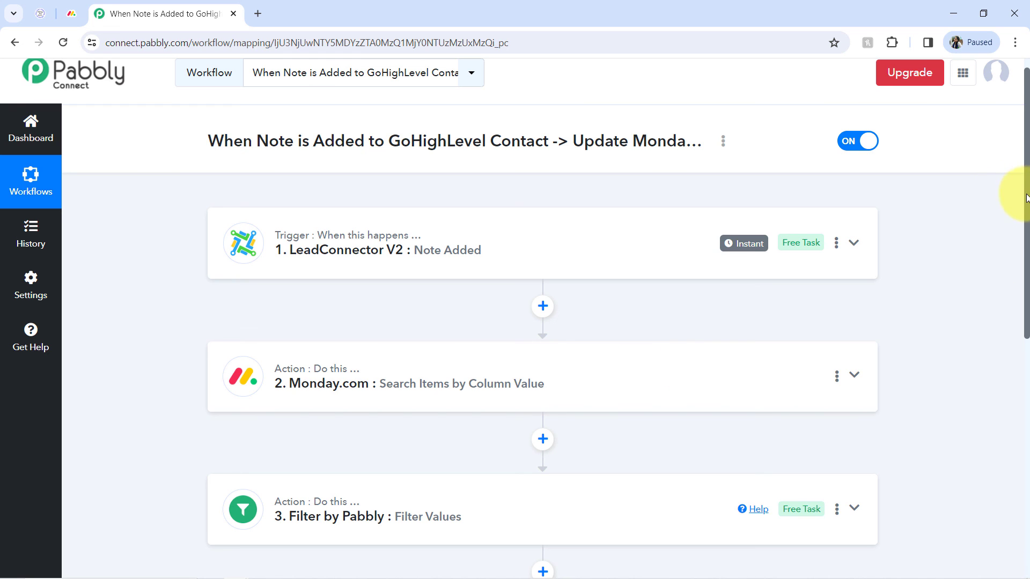
{"action": "left_click_drag", "start_coordinate": [1026, 198], "coordinate": [1012, 287]}
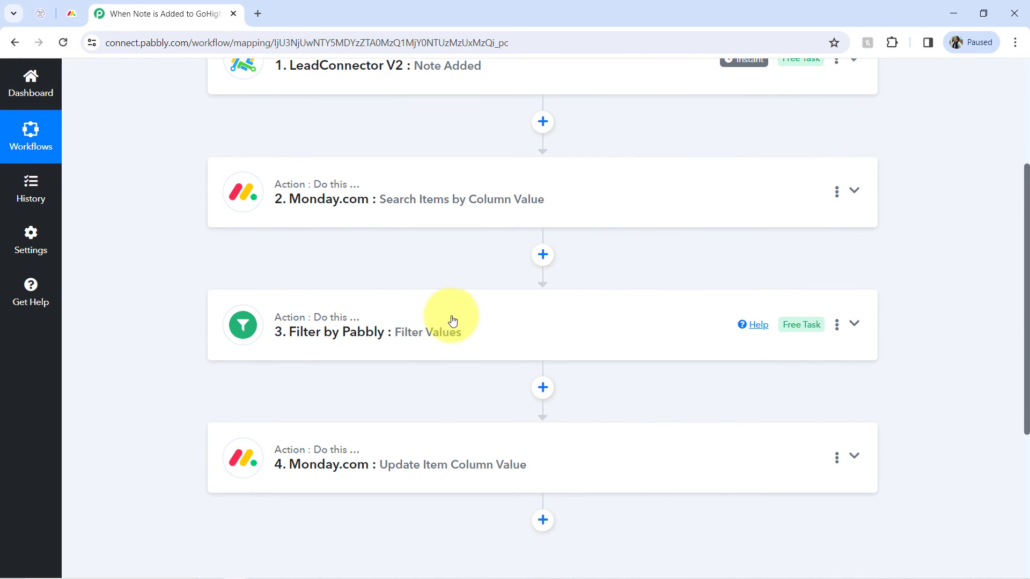